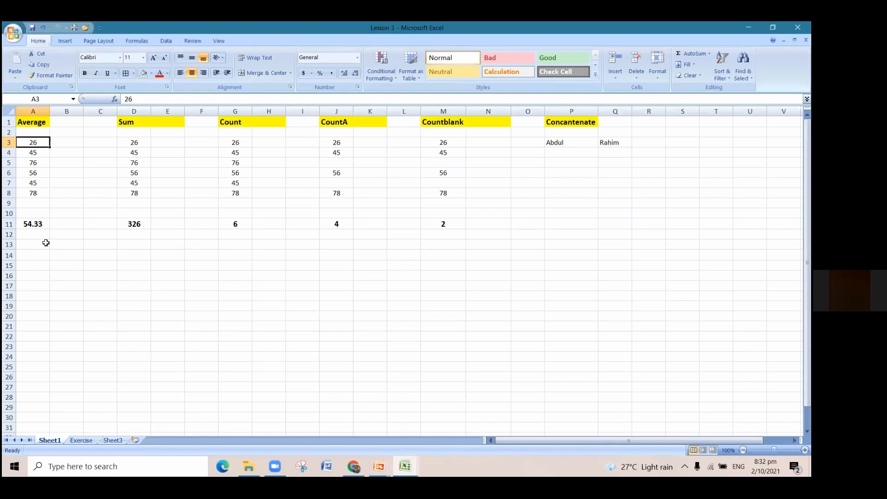
pyautogui.click(72, 265)
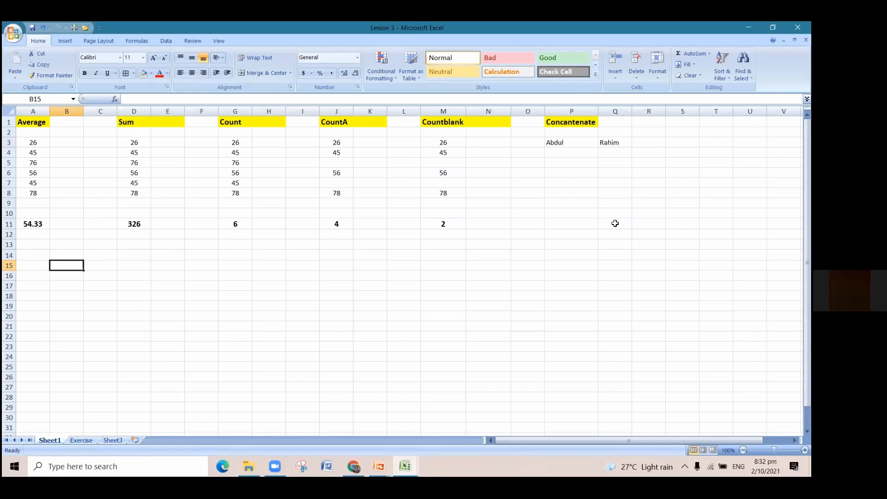
pyautogui.click(41, 140)
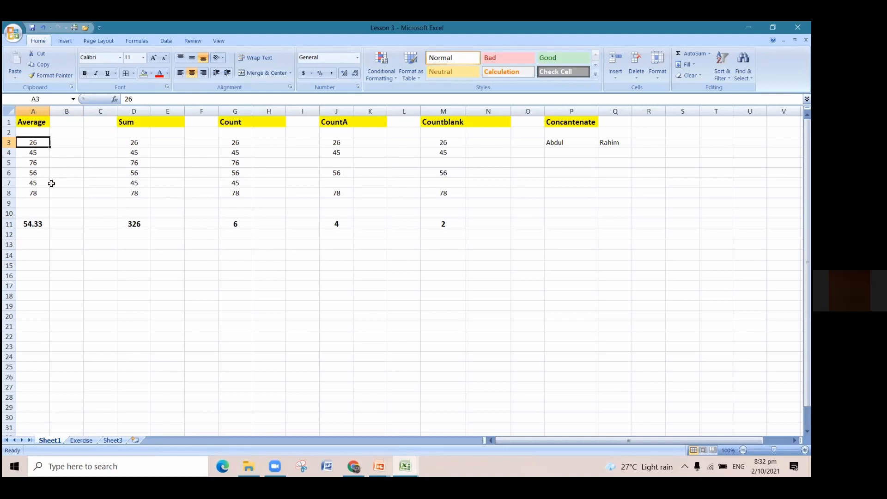
pyautogui.moveTo(39, 143); pyautogui.dragTo(44, 192)
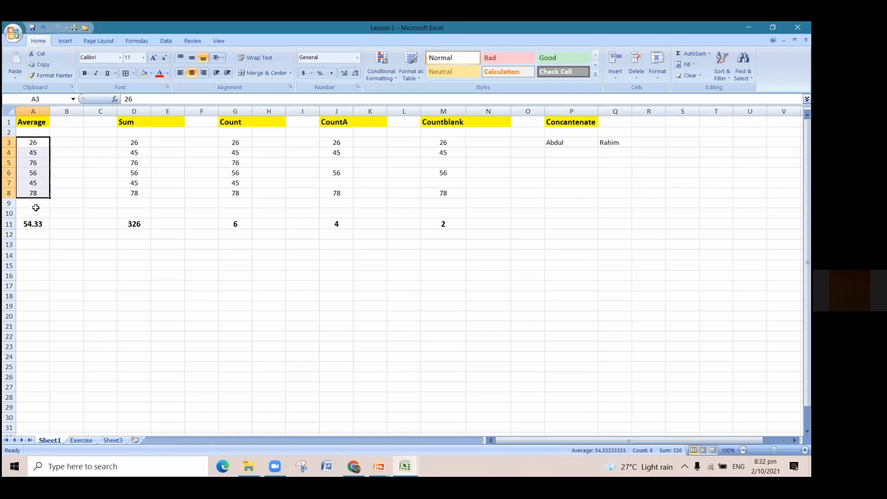
pyautogui.click(43, 143)
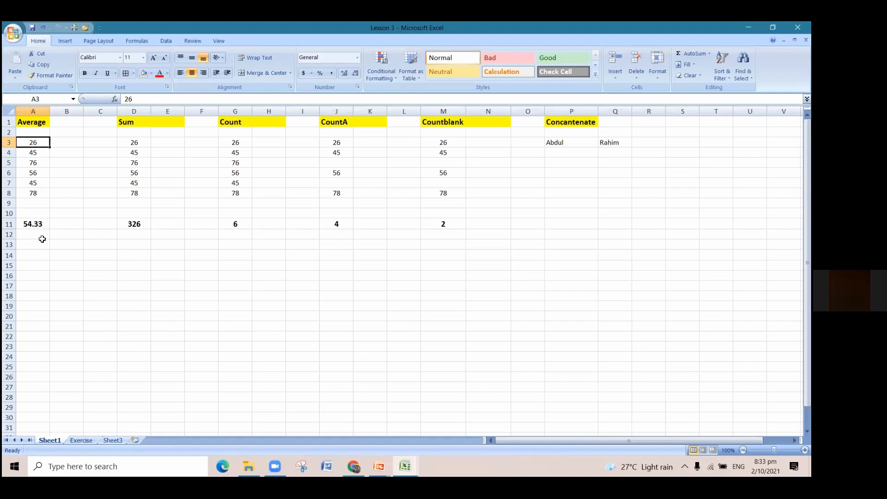
# Enter an AVERAGE formula in cell A13 that averages the numbers in A3:A8.
pyautogui.click(41, 243)
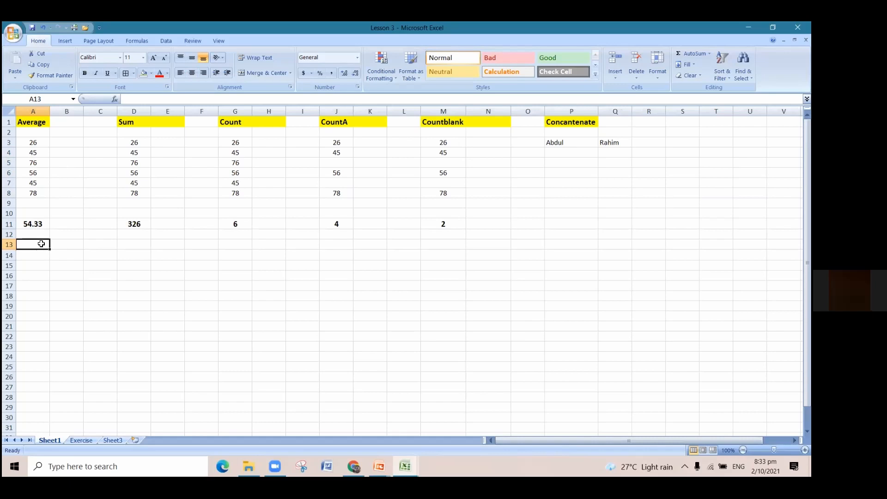
pyautogui.write('=')
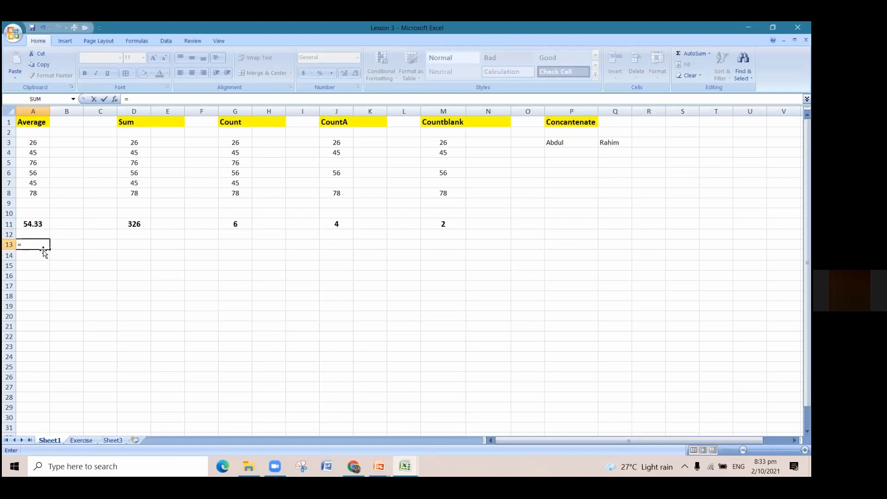
pyautogui.write('ab')
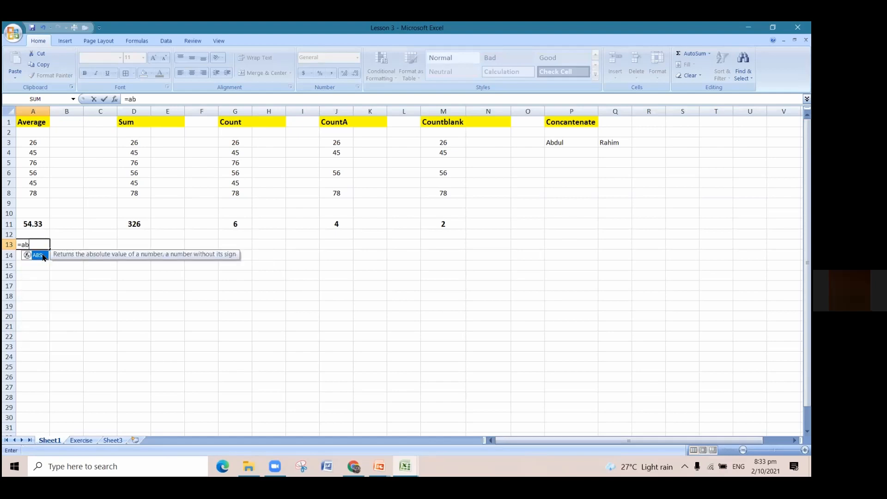
pyautogui.press('BackSpace')
pyautogui.write('ver')
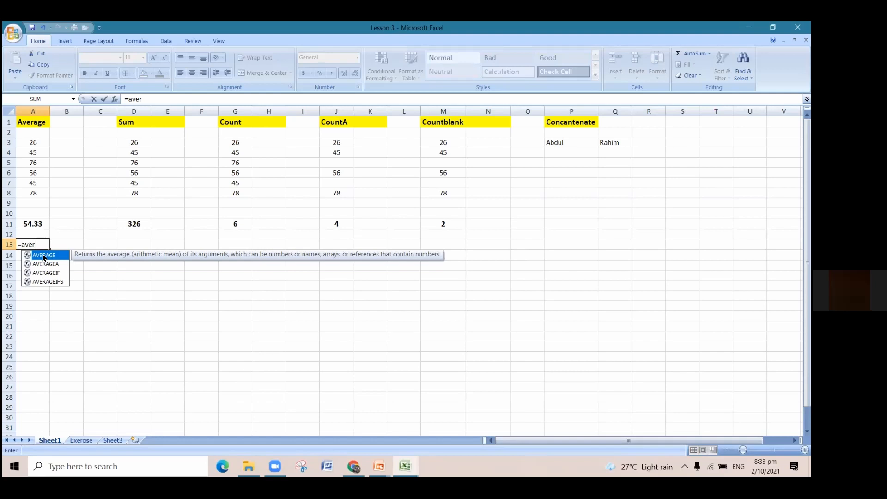
pyautogui.doubleClick(44, 256)
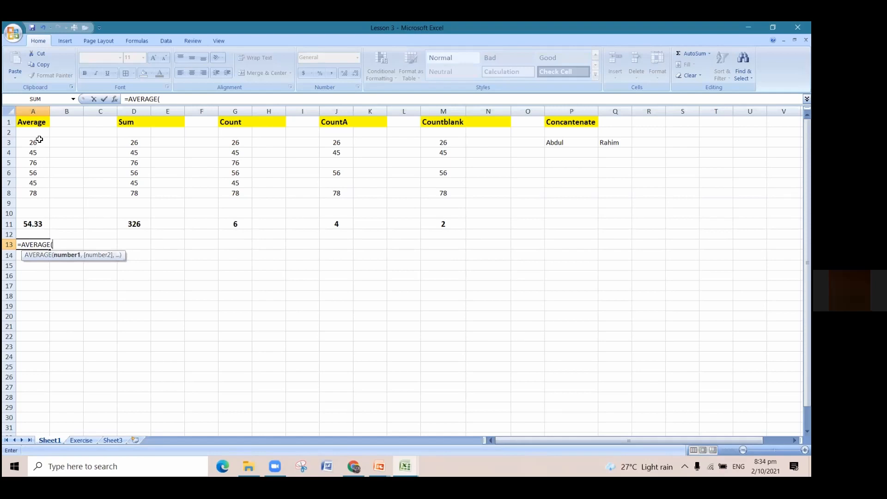
pyautogui.moveTo(39, 139); pyautogui.dragTo(45, 191)
pyautogui.write(')')
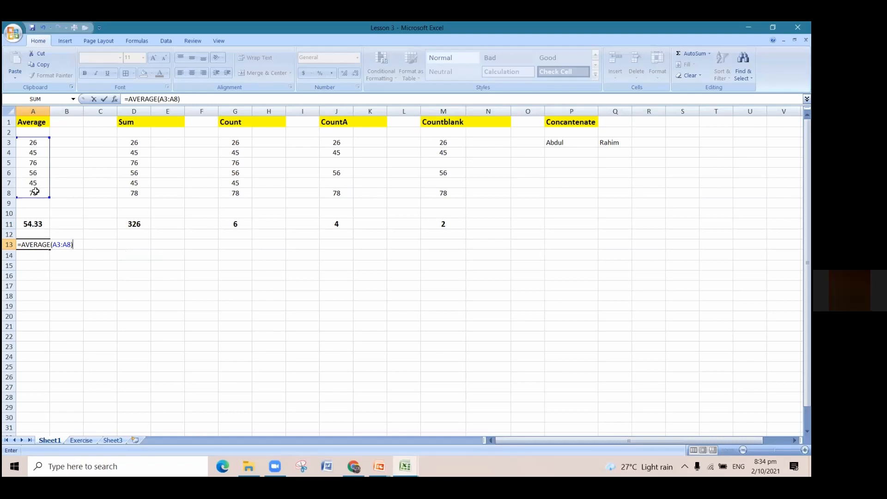
pyautogui.press('Return')
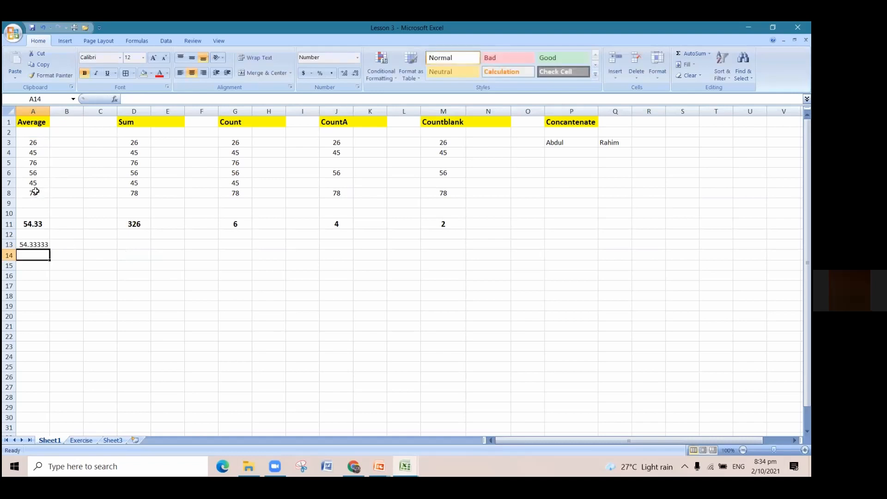
# Reduce the average in cell A13 to two decimal places.
pyautogui.click(36, 246)
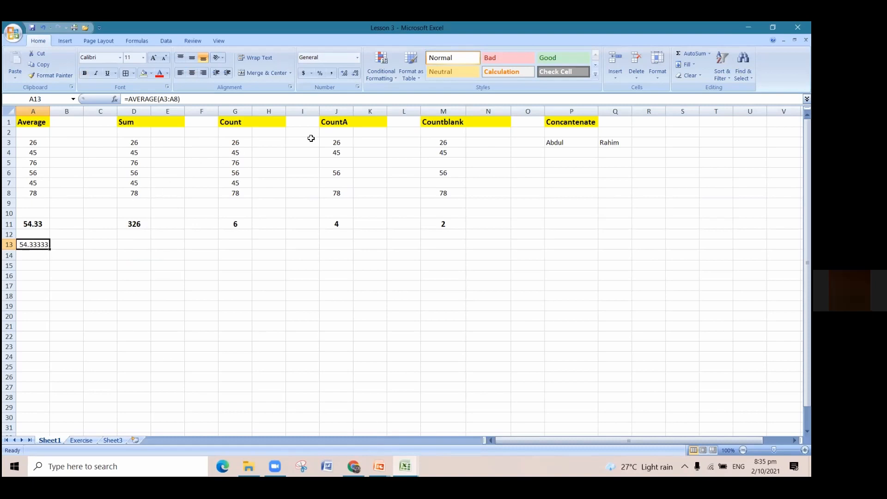
pyautogui.click(355, 74)
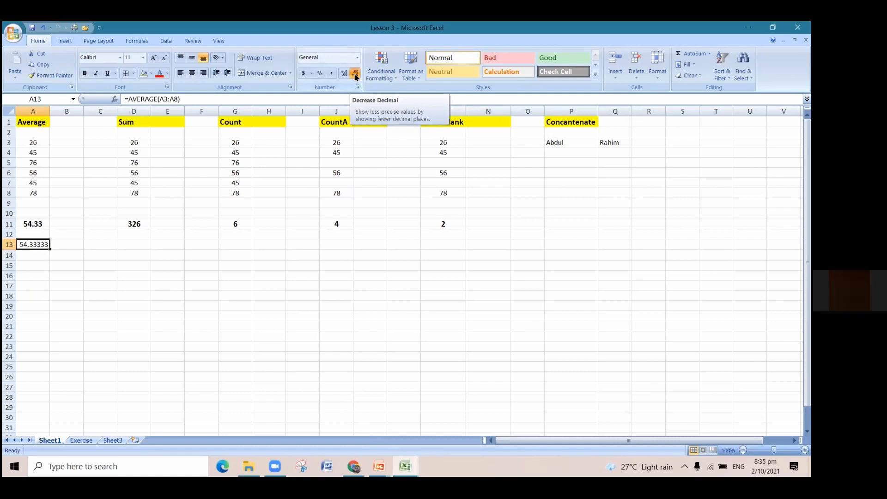
pyautogui.click(355, 75)
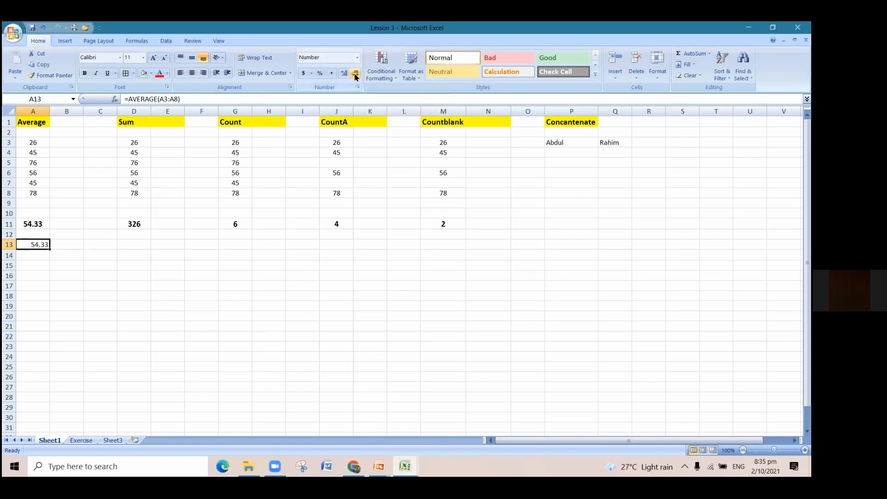
pyautogui.click(28, 259)
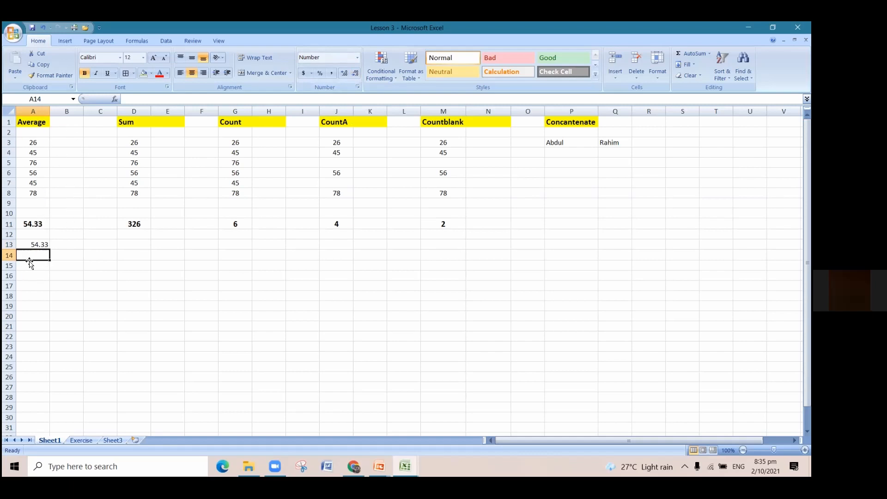
# Enter the formula =AVERAGE(A3:A8) in cell A16 as a second example of averaging the Average column.
pyautogui.click(30, 275)
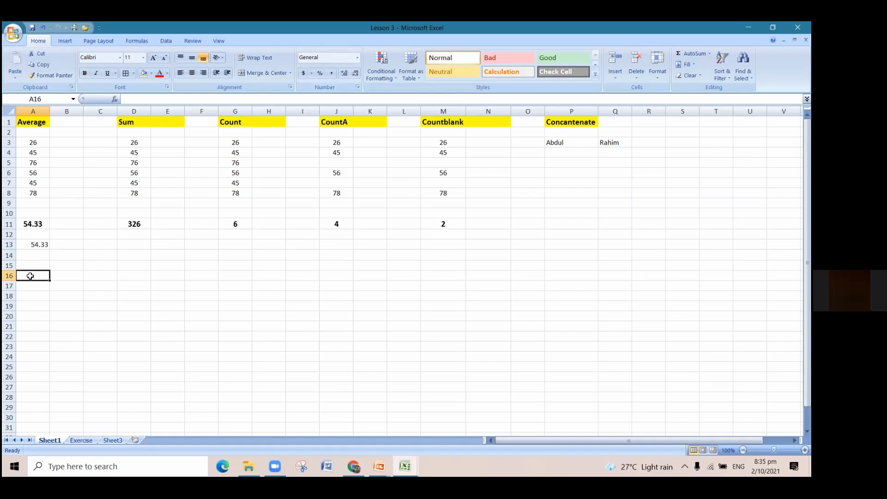
pyautogui.write('=')
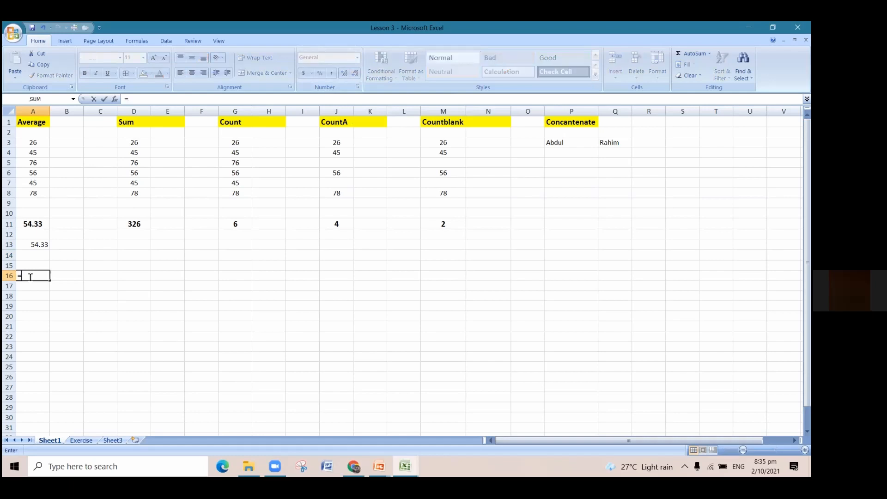
pyautogui.write('aver')
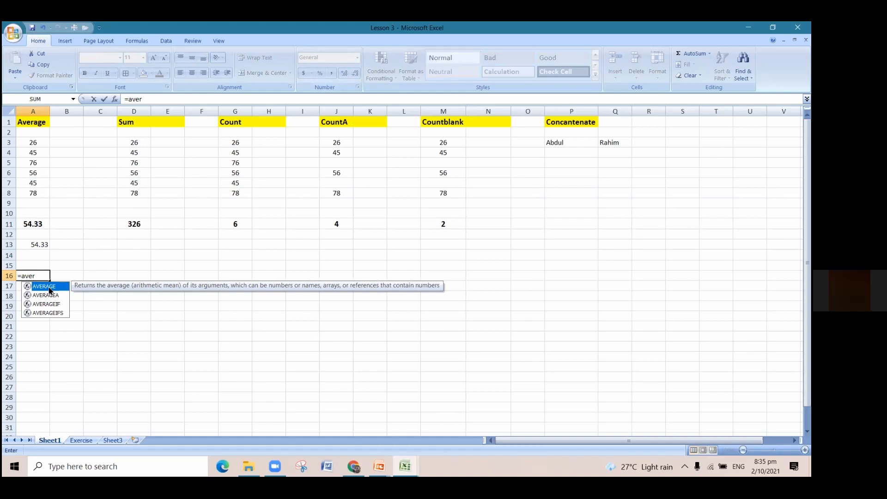
pyautogui.doubleClick(50, 290)
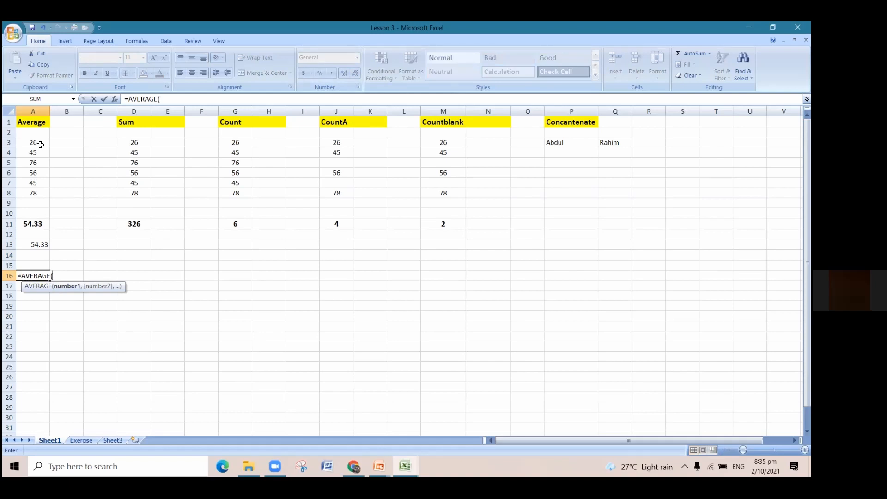
pyautogui.moveTo(40, 145); pyautogui.dragTo(44, 193)
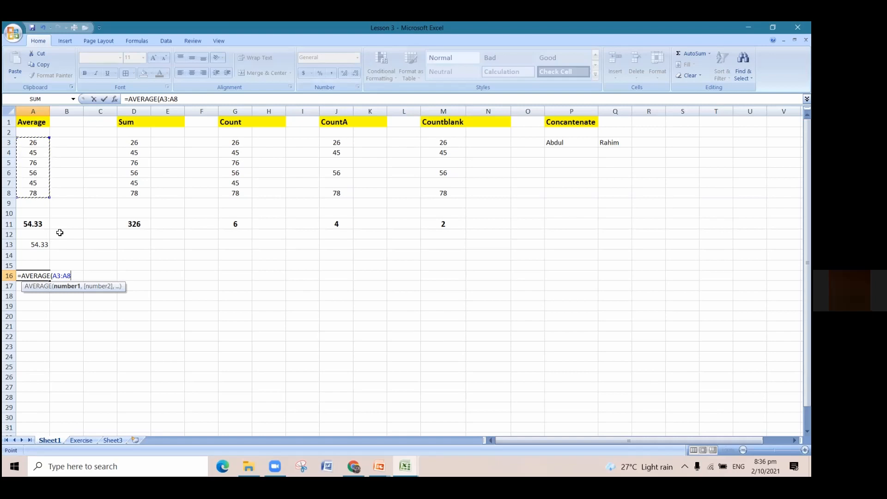
pyautogui.write(')')
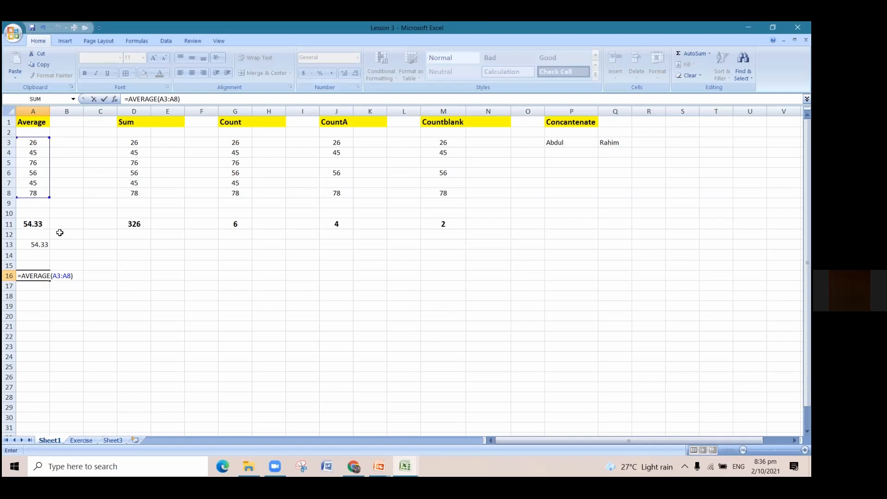
pyautogui.press('Return')
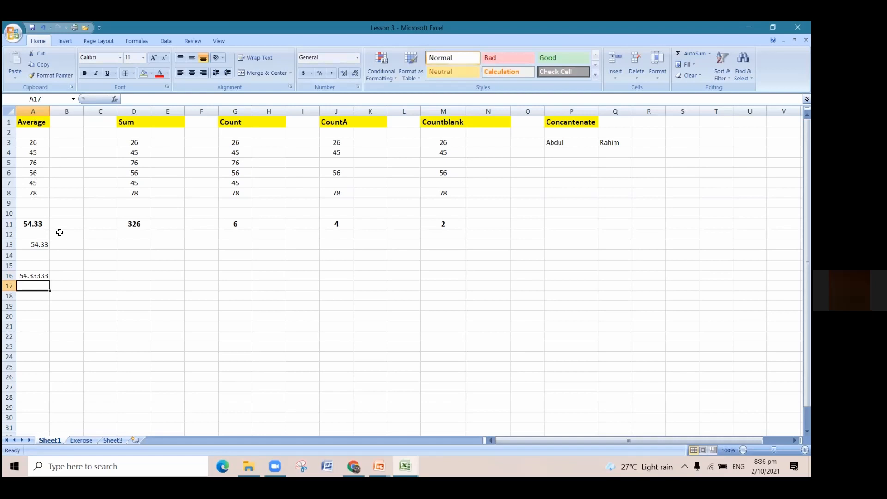
# Format the result in cell A16 to show two decimal places.
pyautogui.click(36, 273)
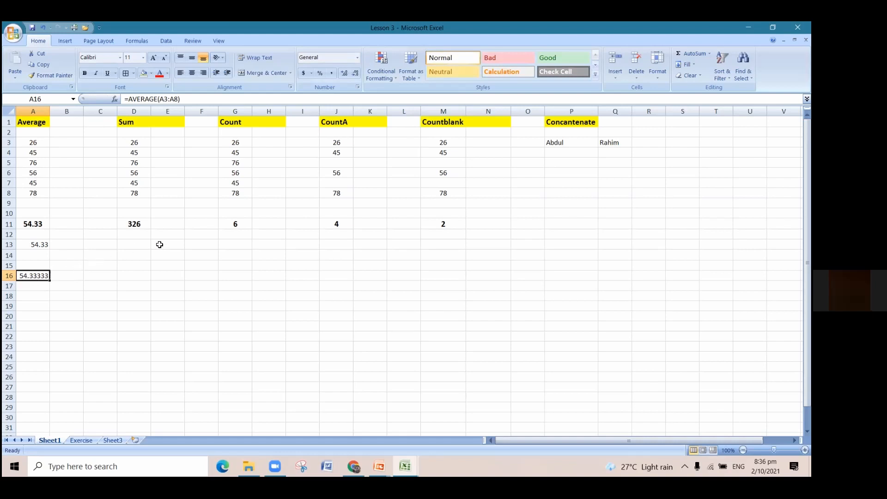
pyautogui.click(357, 74)
pyautogui.click(357, 75)
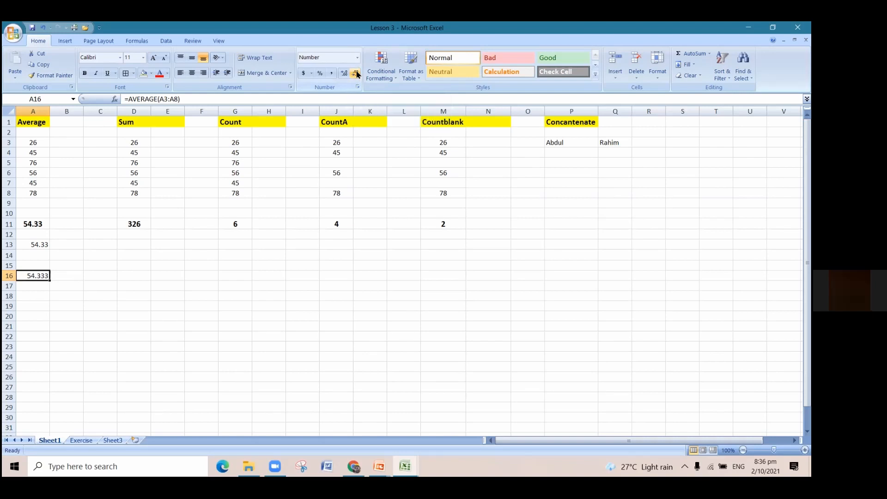
pyautogui.click(357, 74)
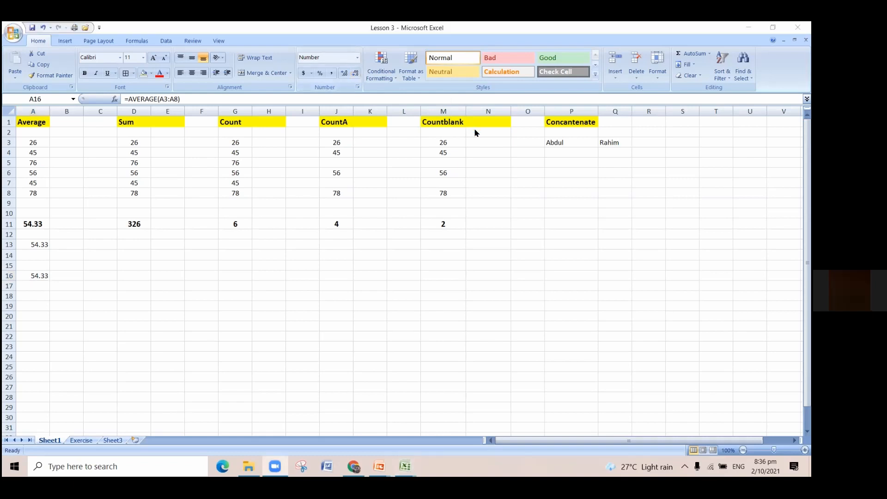
pyautogui.click(39, 275)
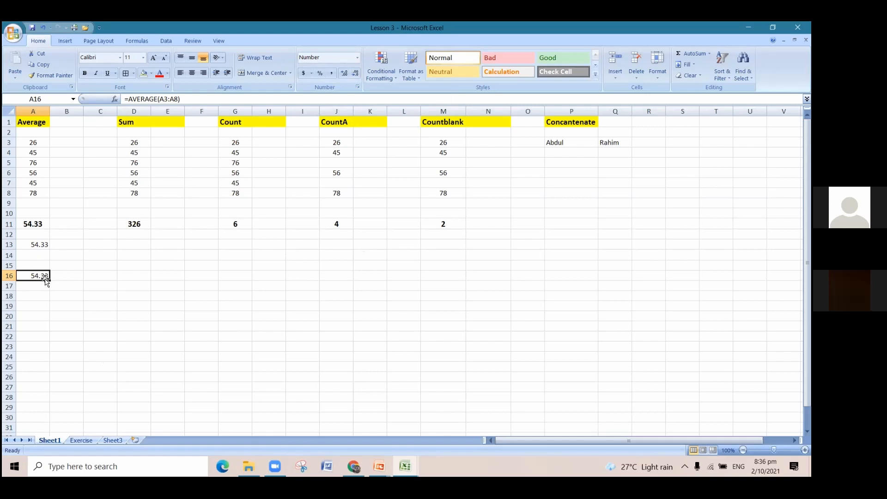
pyautogui.click(135, 246)
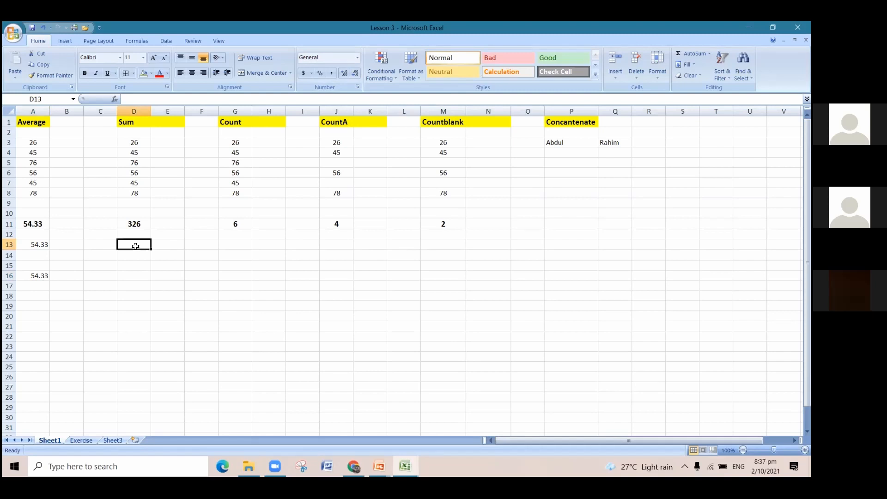
pyautogui.click(38, 275)
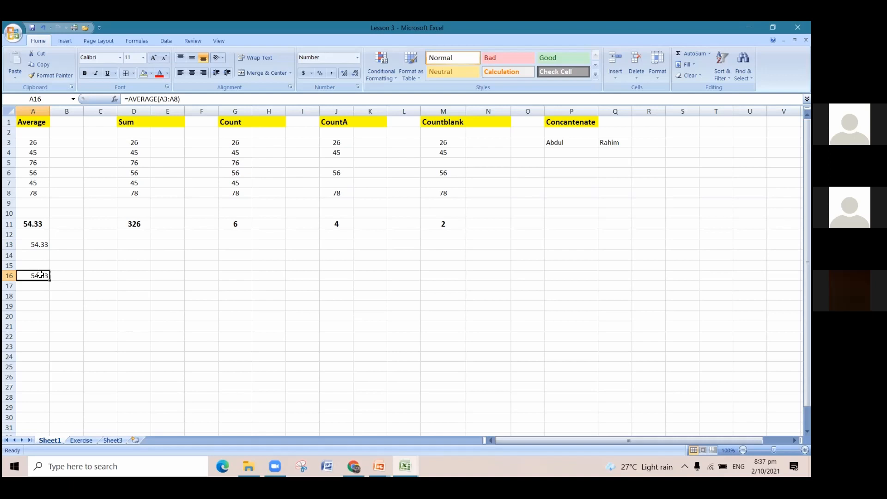
pyautogui.click(35, 304)
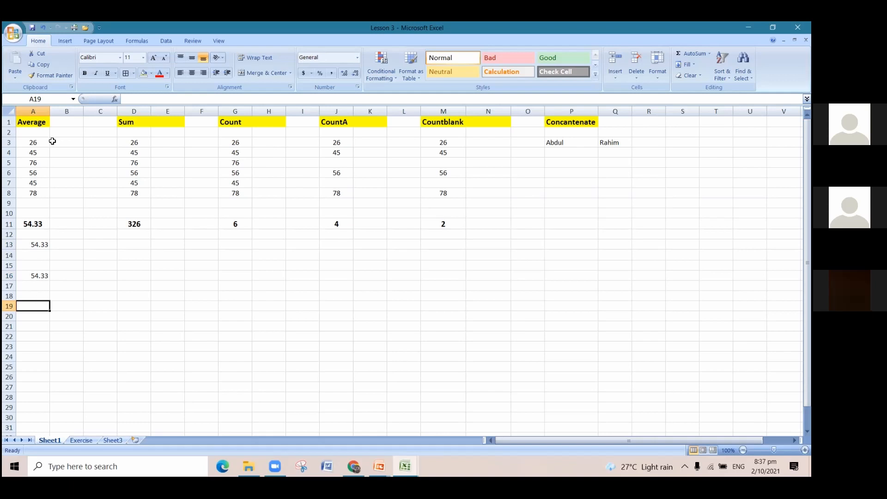
pyautogui.moveTo(46, 142); pyautogui.dragTo(43, 192)
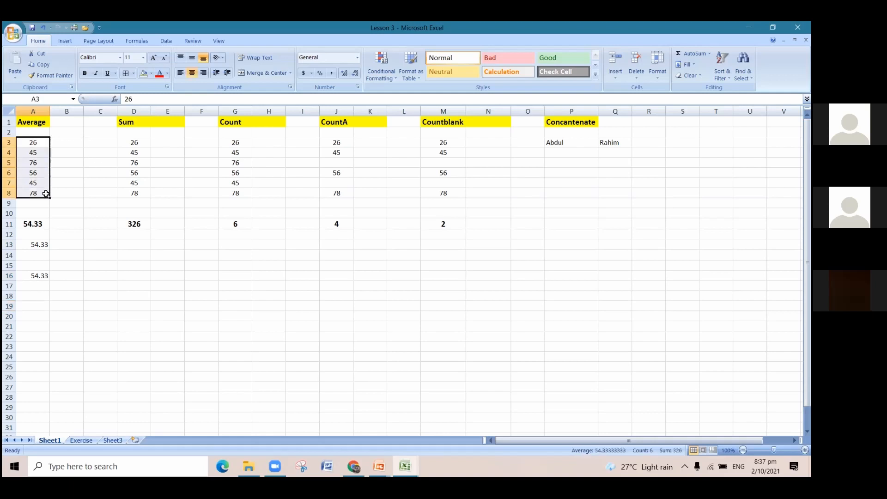
# Enter the formula =AVERAGE(100,200) in cell A19 to average two directly entered numbers.
pyautogui.click(35, 307)
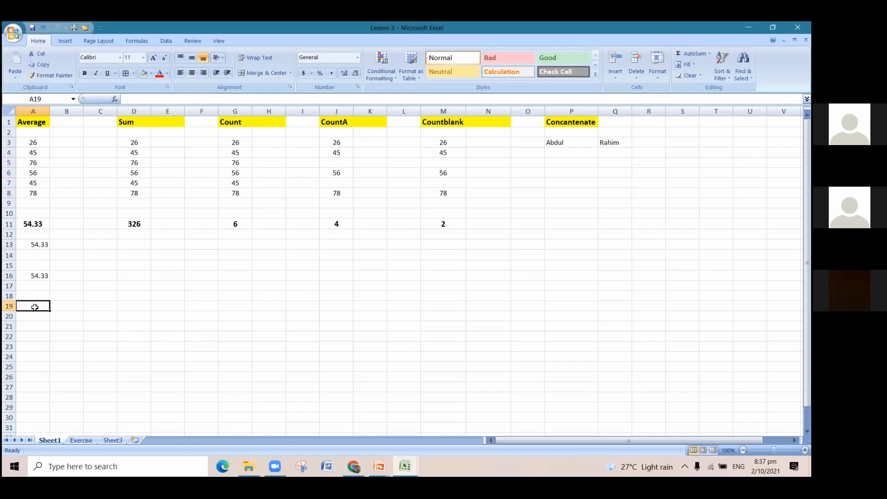
pyautogui.write('=')
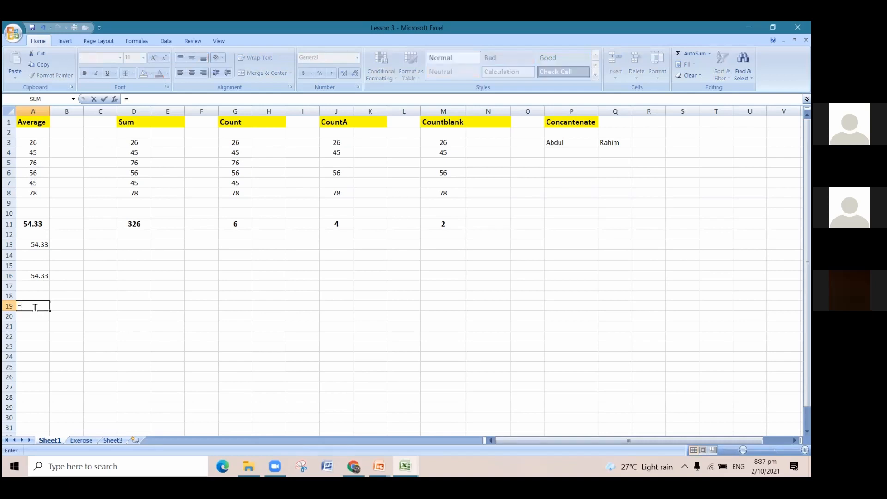
pyautogui.write('av')
pyautogui.press('Down')
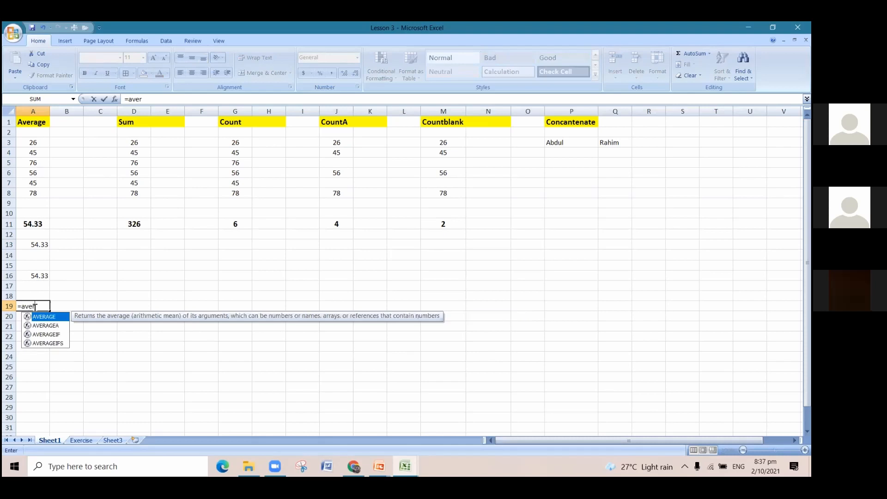
pyautogui.press('Tab')
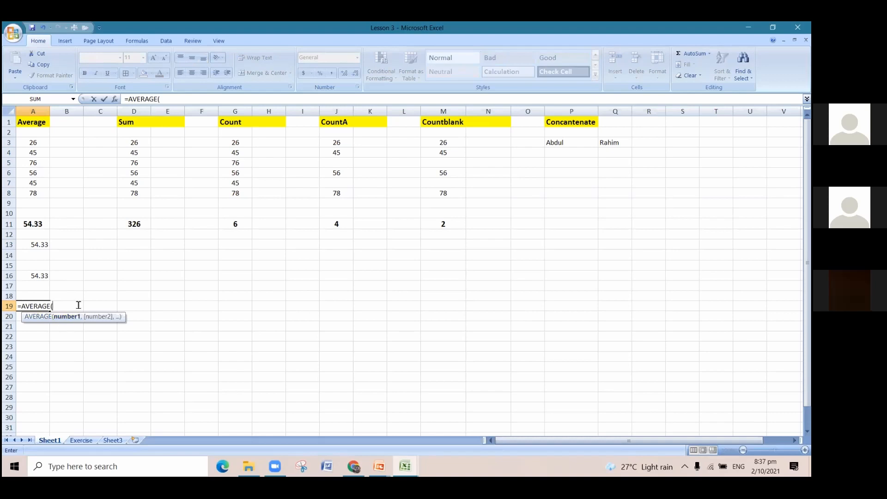
pyautogui.write('100,200')
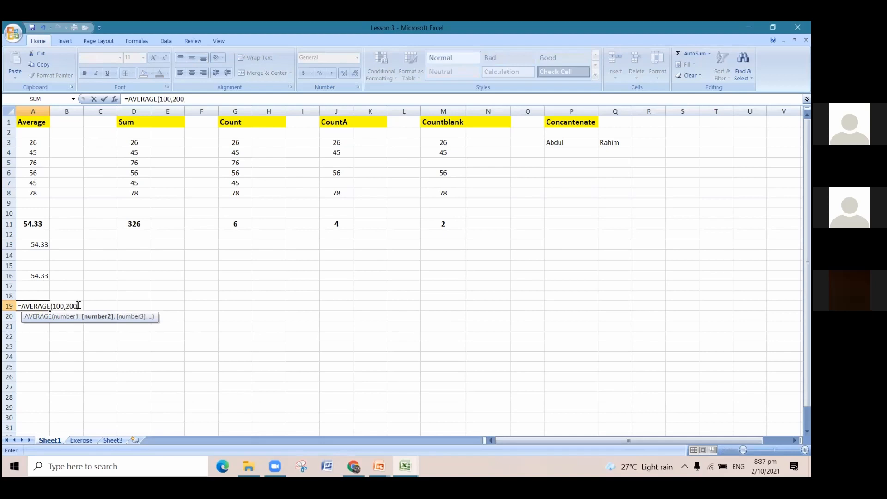
pyautogui.write(')')
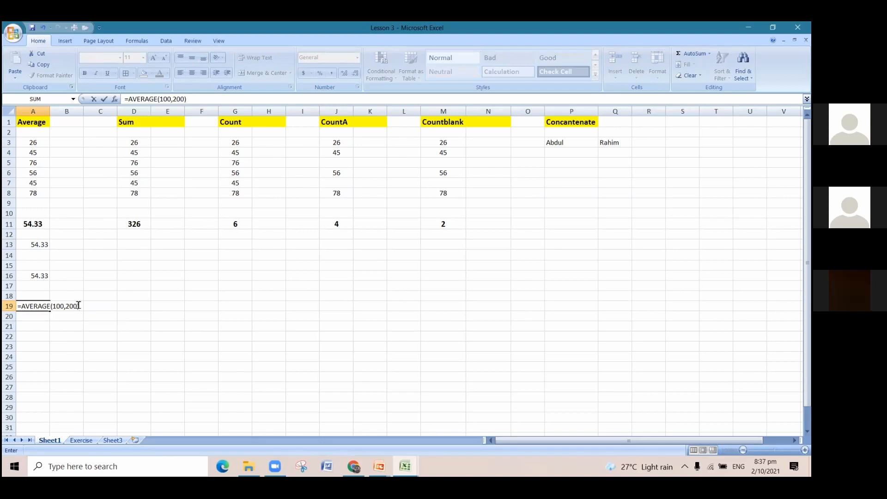
pyautogui.press('Return')
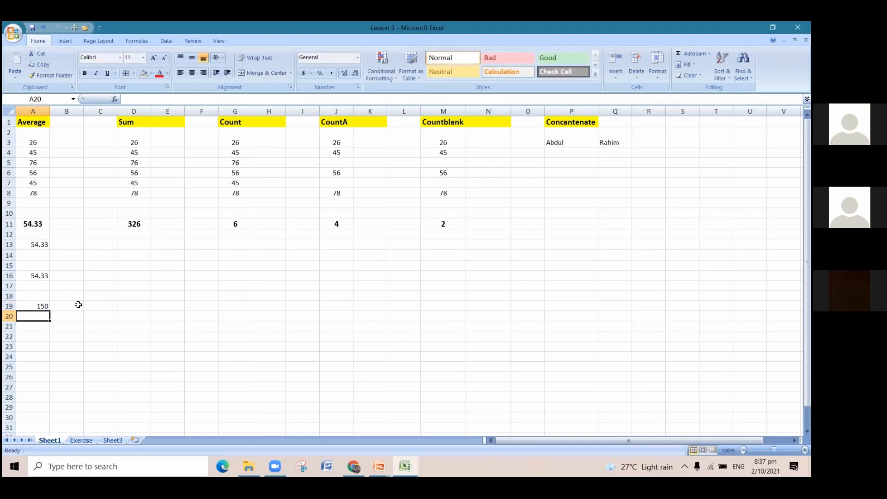
pyautogui.click(39, 307)
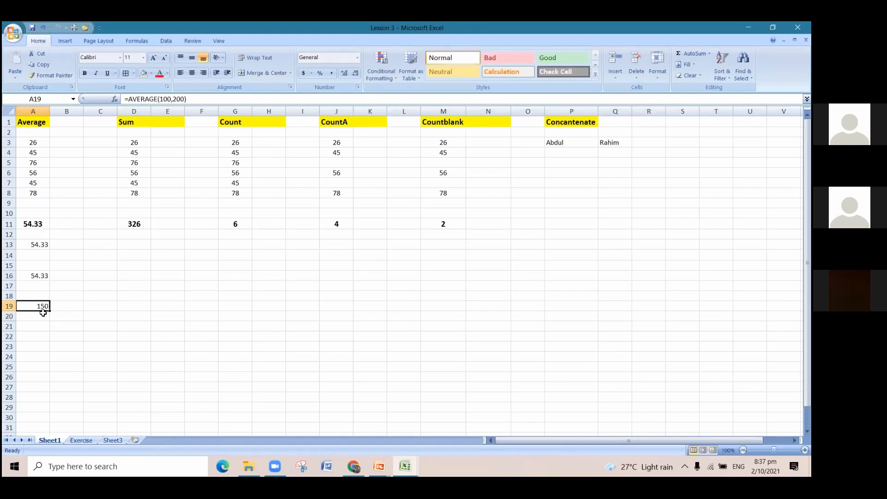
# Repeat the average of the directly entered numbers 100 and 200 with an AVERAGE formula in cell A20.
pyautogui.click(47, 316)
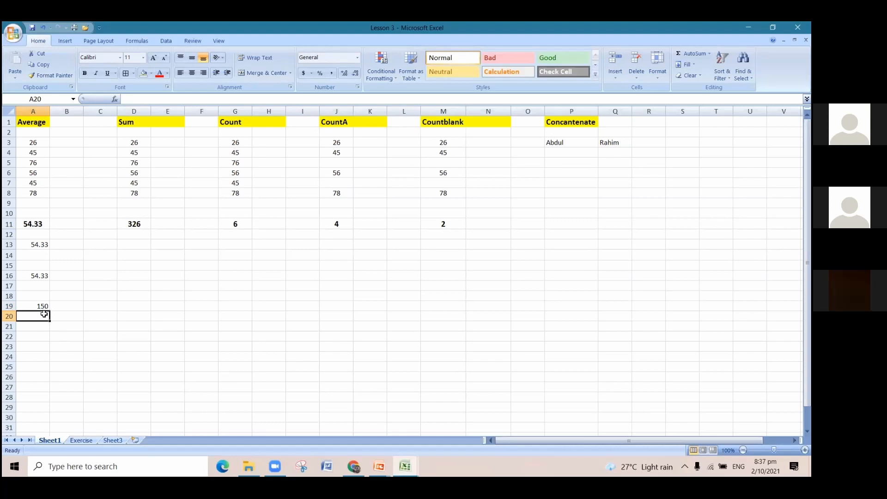
pyautogui.write('=')
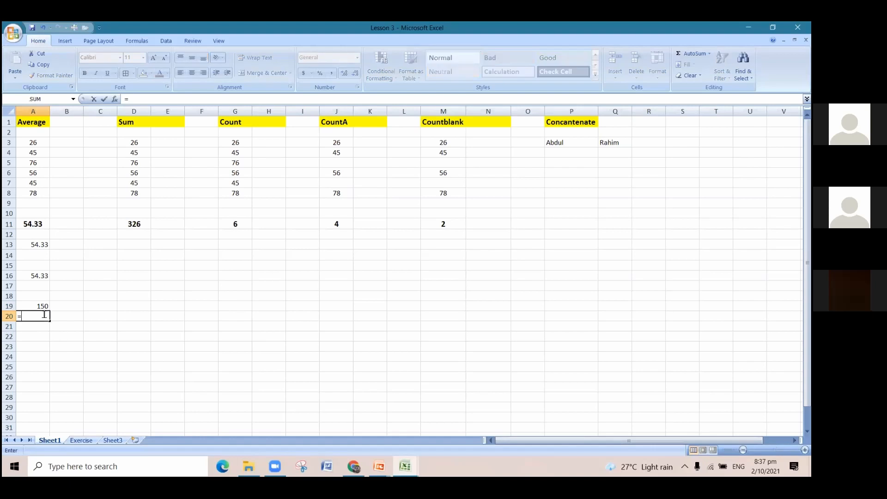
pyautogui.write('aver')
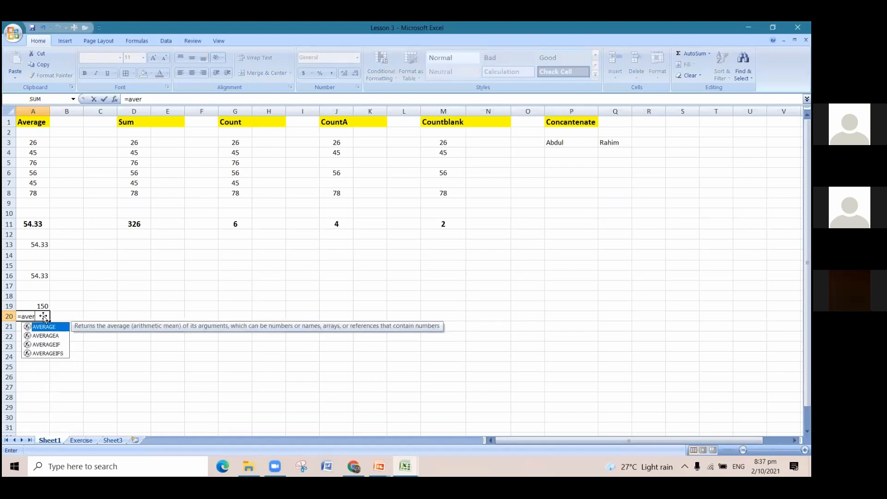
pyautogui.doubleClick(43, 327)
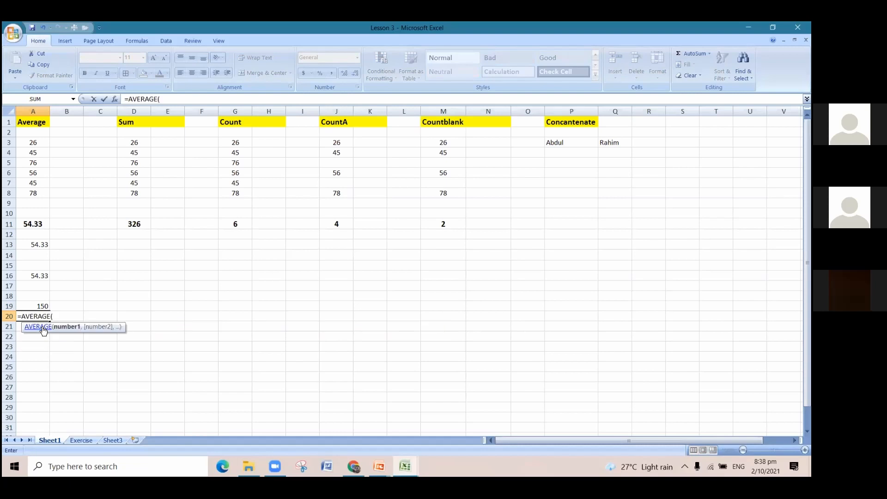
pyautogui.write('100,')
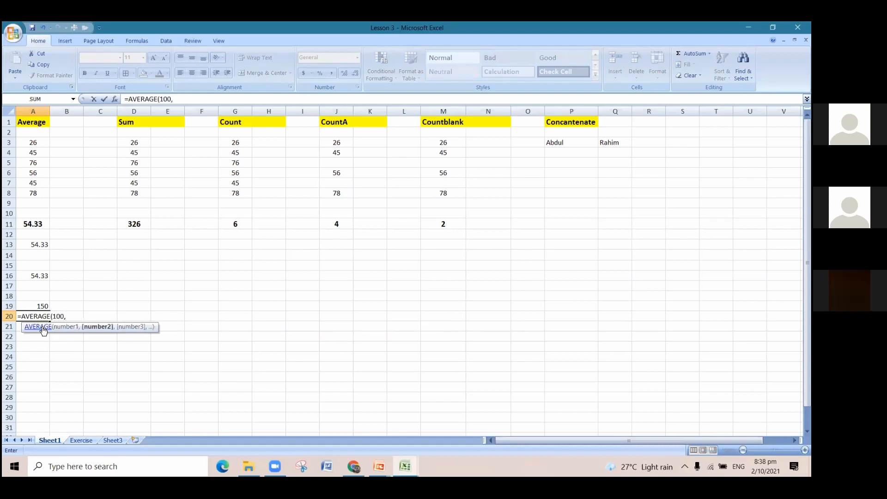
pyautogui.write('200')
pyautogui.write(')')
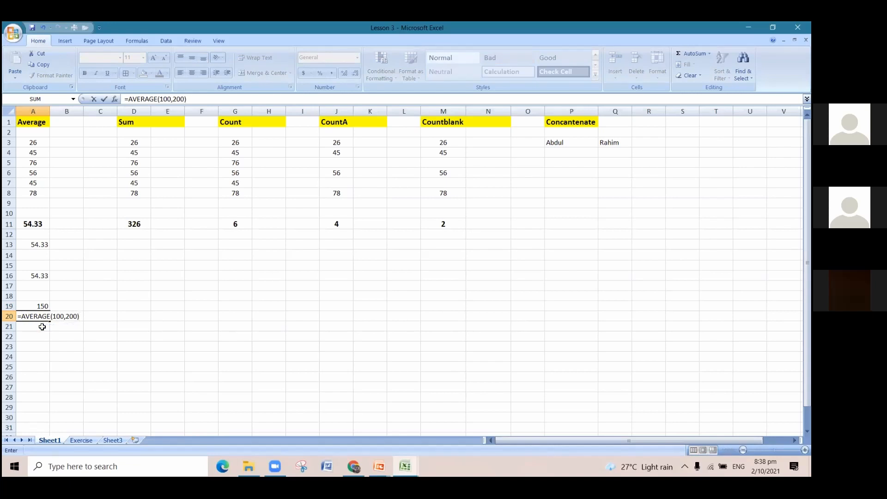
pyautogui.press('Return')
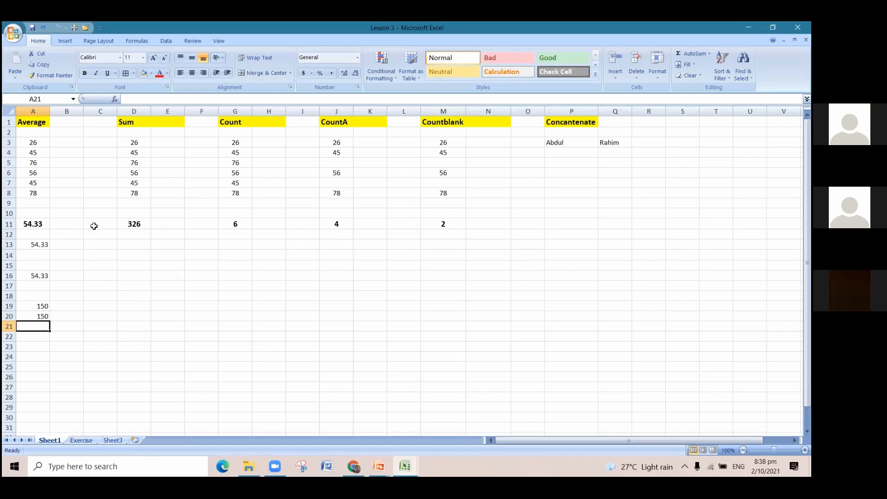
# Review the Sum heading in D1 and highlight the numbers in D3:D8 that the example adds up.
pyautogui.click(141, 124)
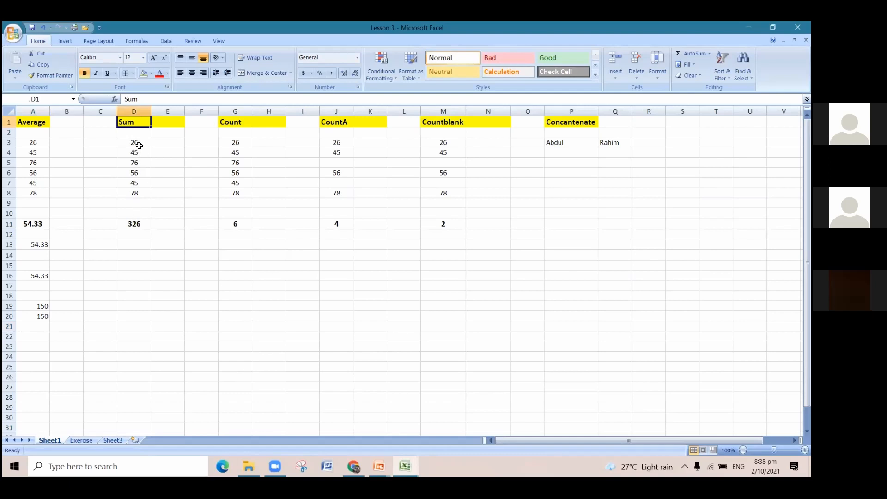
pyautogui.moveTo(139, 146); pyautogui.dragTo(140, 192)
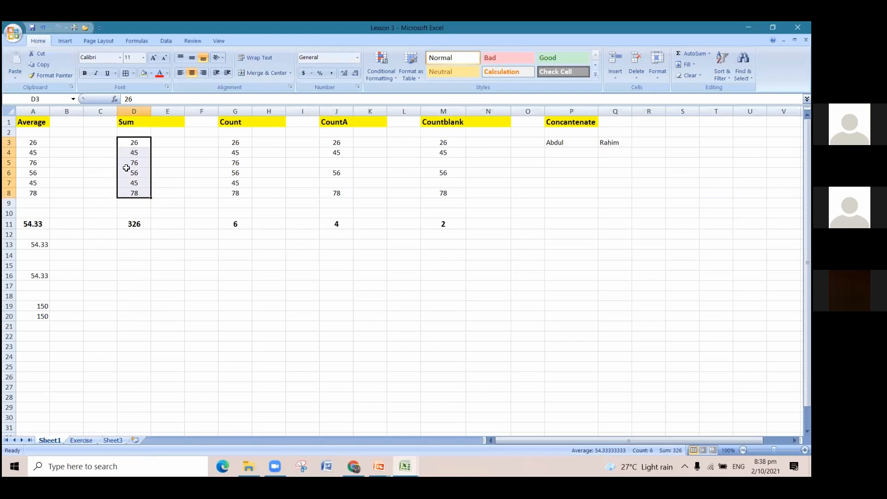
pyautogui.click(137, 243)
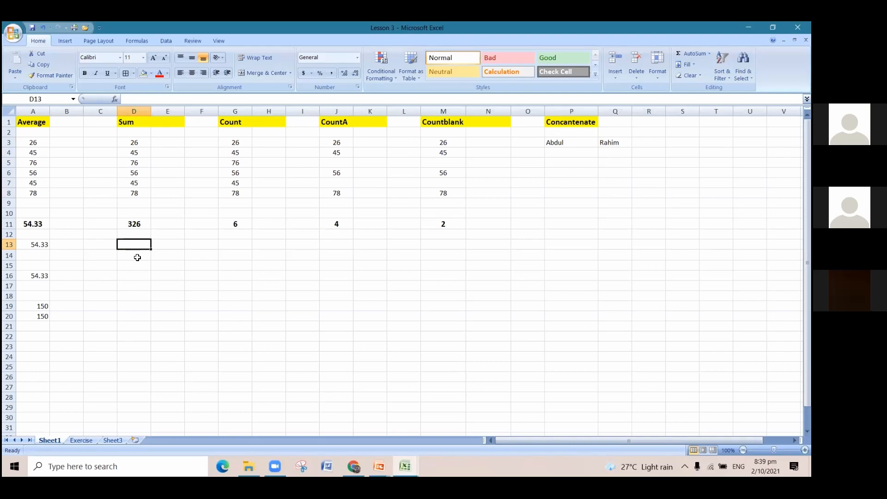
pyautogui.write('=')
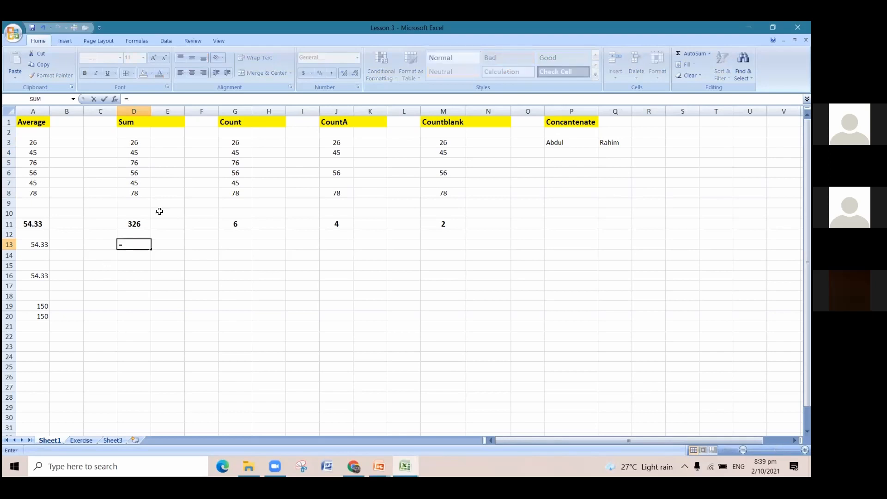
pyautogui.press('Escape')
# Check the existing formula in D11, and enter =SUM(D3:D8) in cell D13 to total the Sum column's numbers.
pyautogui.click(151, 223)
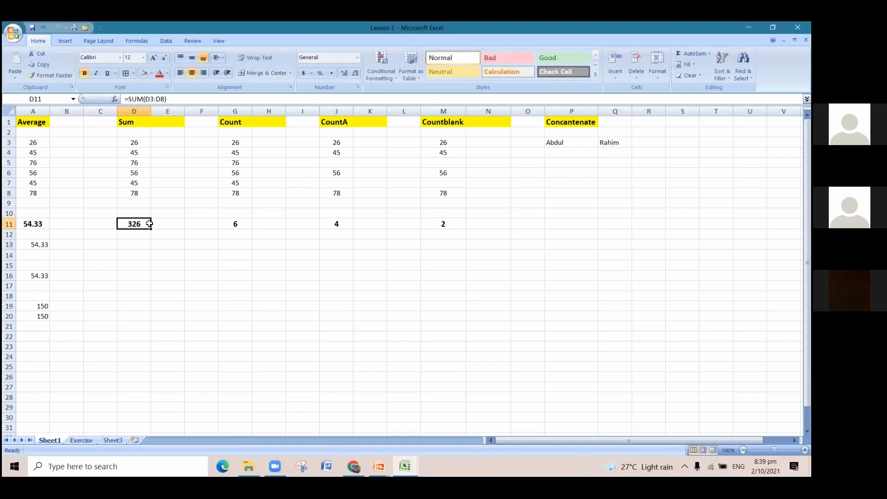
pyautogui.click(148, 241)
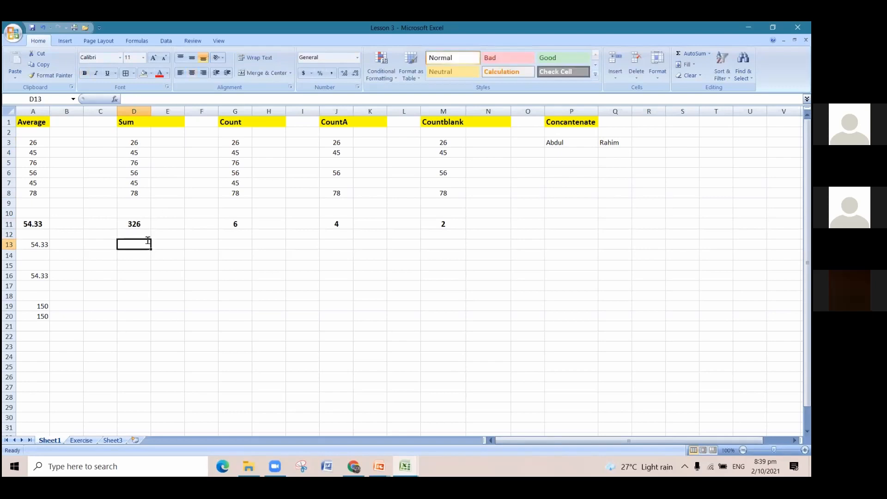
pyautogui.write('=sum')
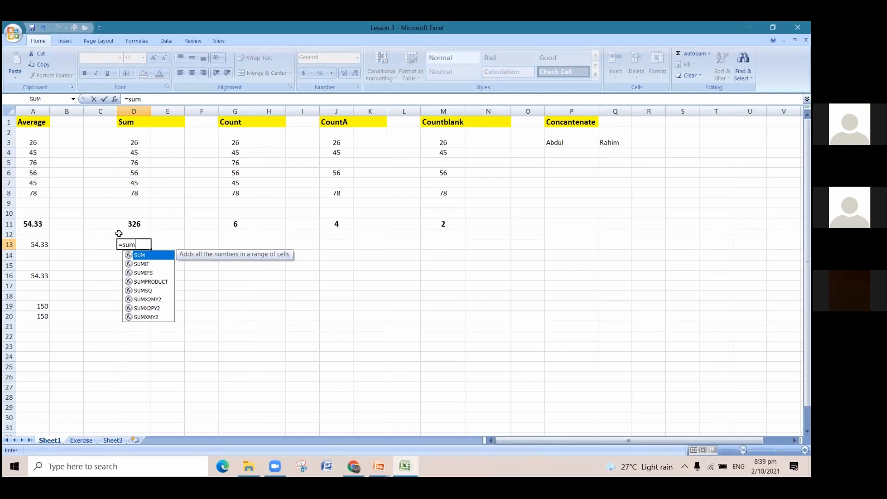
pyautogui.doubleClick(141, 257)
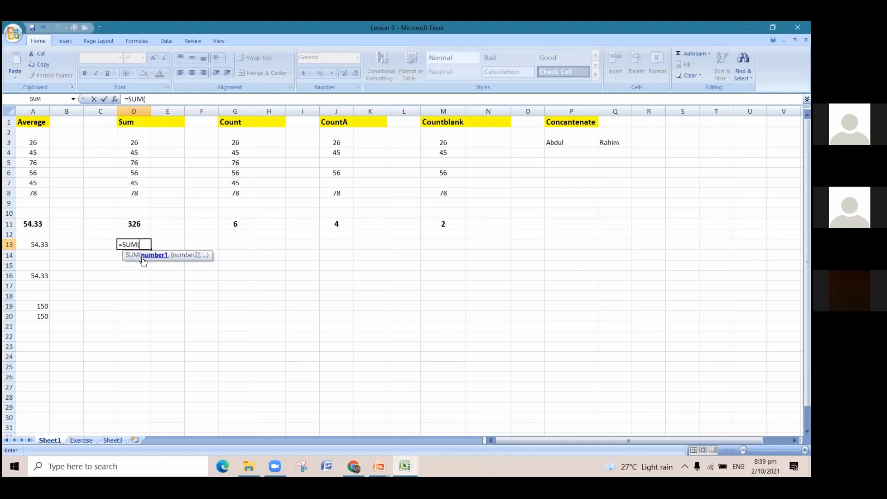
pyautogui.moveTo(135, 144); pyautogui.dragTo(144, 192)
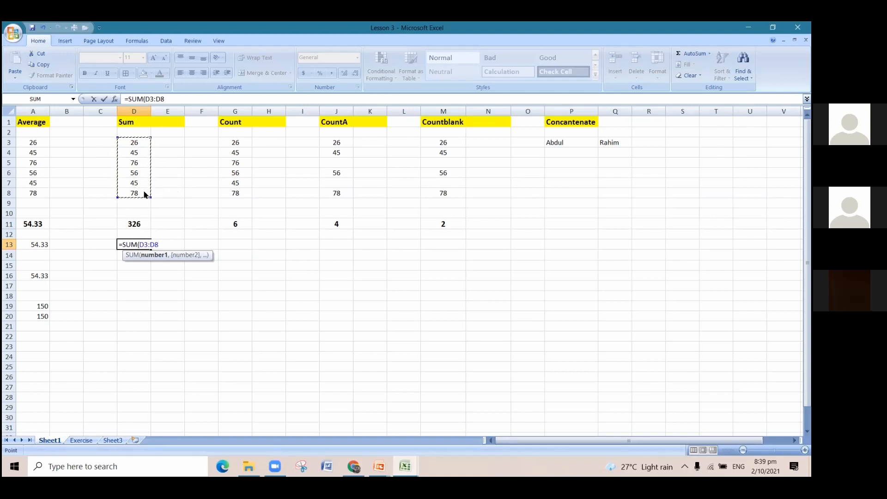
pyautogui.write(')')
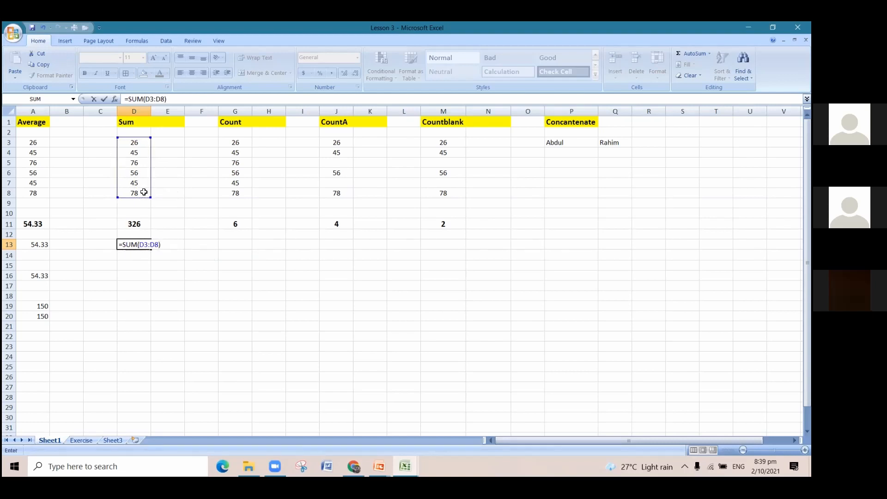
pyautogui.press('Return')
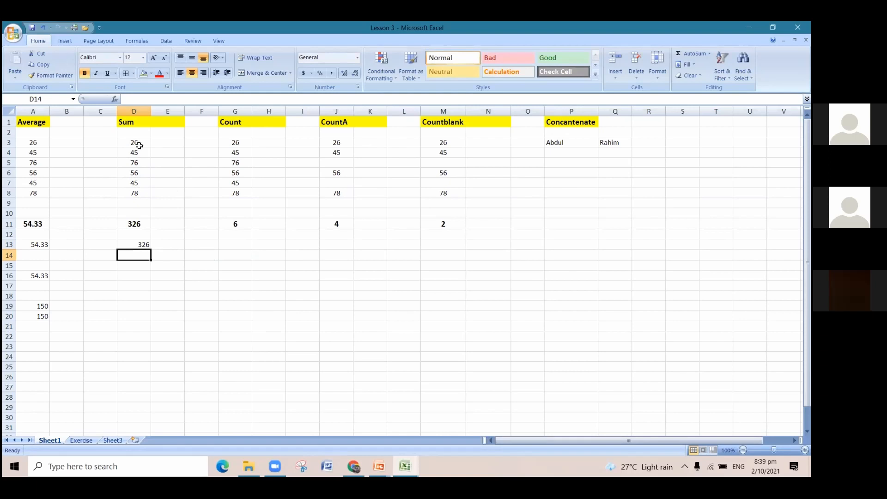
# Enter the formula =SUM(D3:D8) in cell D16 as a second example of totalling the Sum column.
pyautogui.click(136, 273)
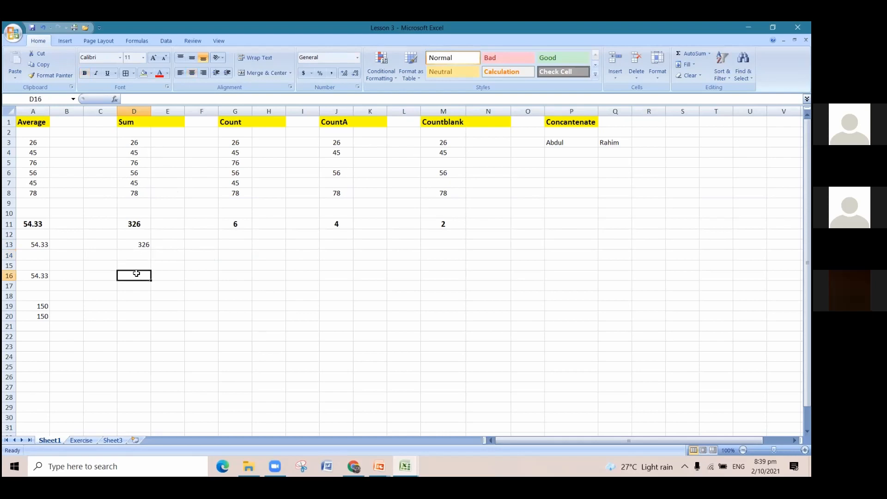
pyautogui.write('=')
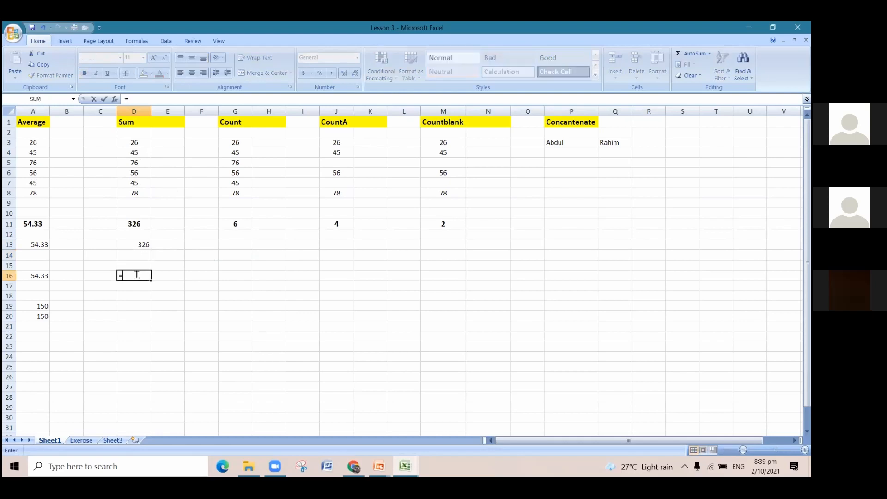
pyautogui.write('su')
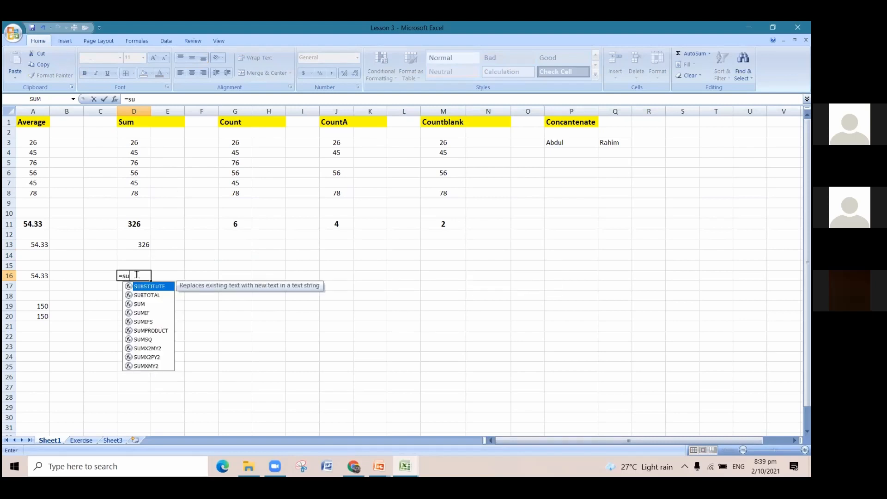
pyautogui.write('m')
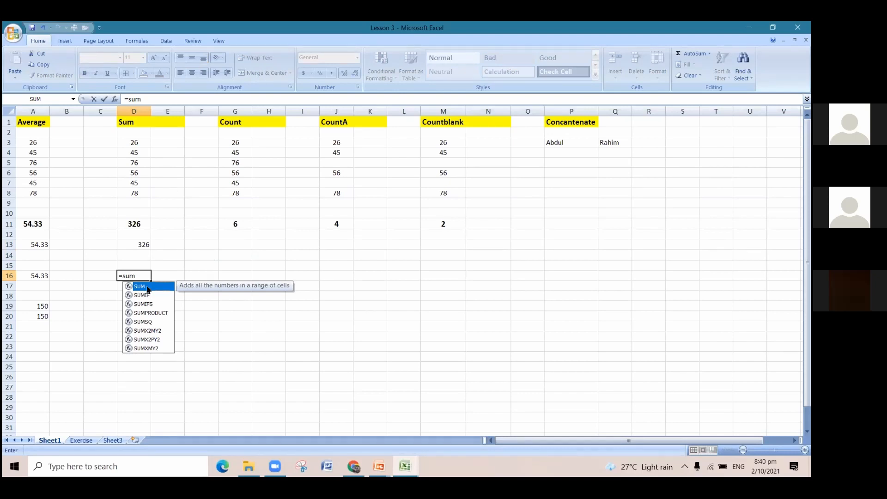
pyautogui.doubleClick(148, 289)
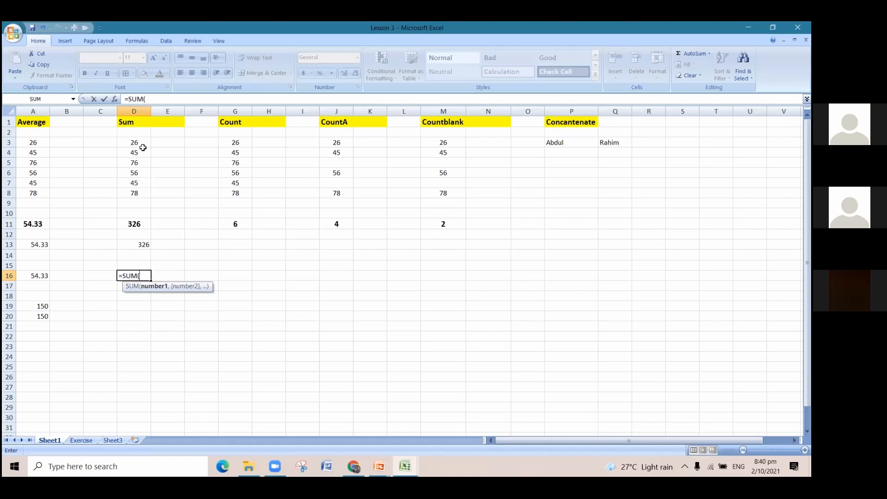
pyautogui.moveTo(140, 143); pyautogui.dragTo(144, 194)
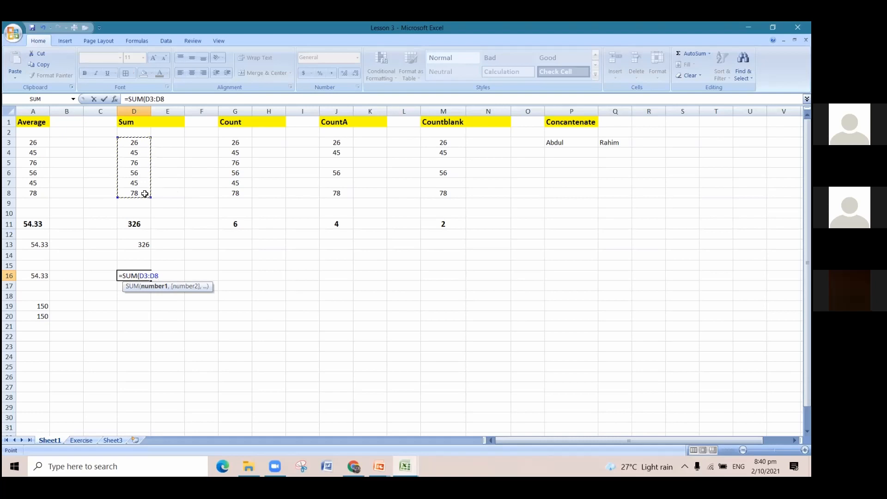
pyautogui.write(')')
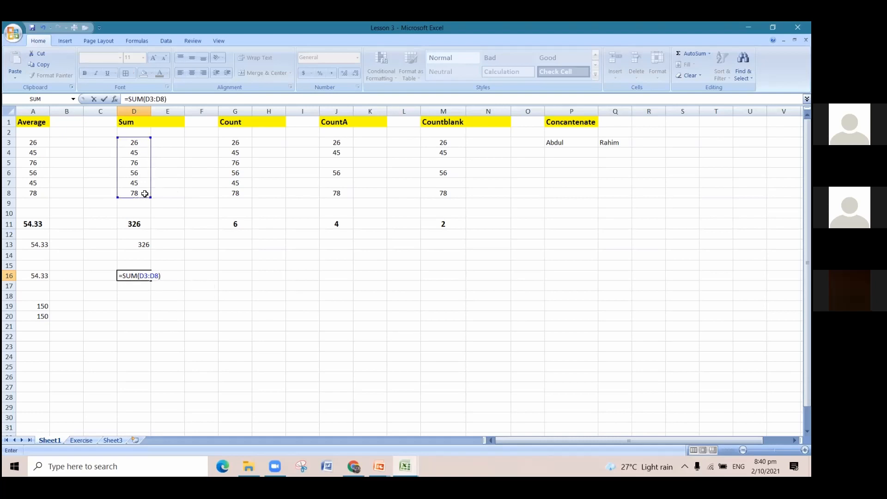
pyautogui.press('Return')
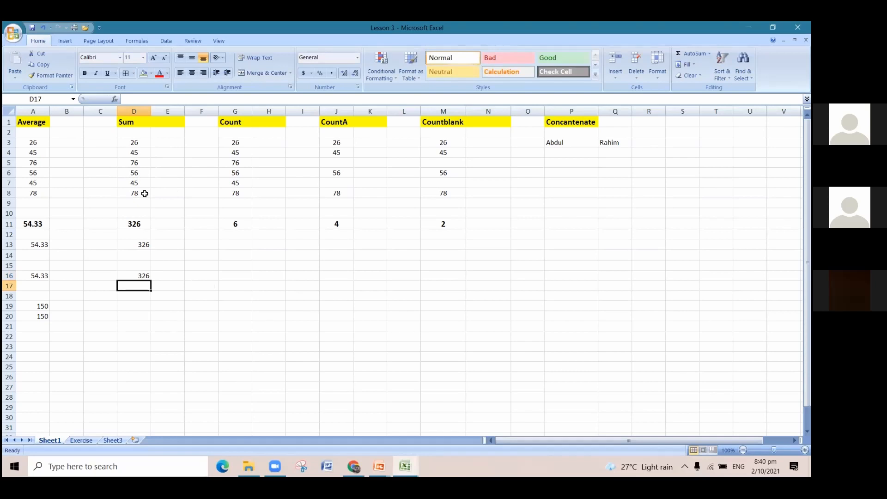
pyautogui.click(149, 276)
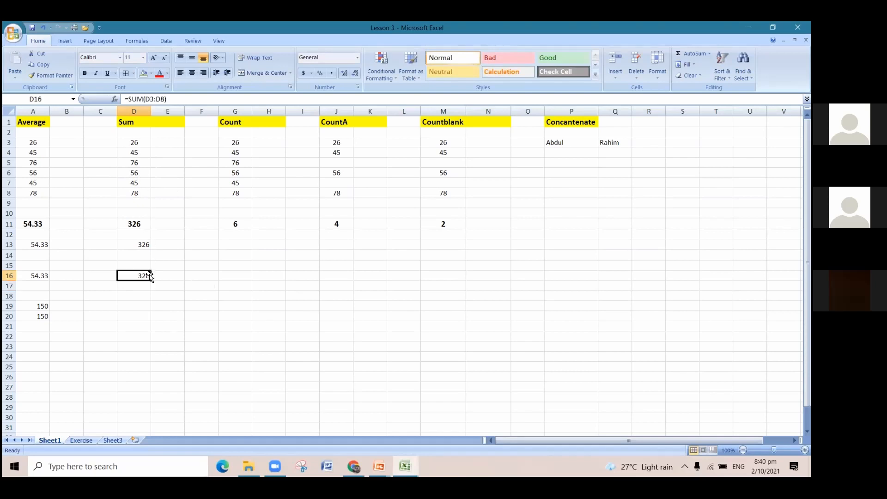
# Add the numbers 23 in cell E5 and 45 in cell E6 beside the Sum column's data.
pyautogui.click(157, 145)
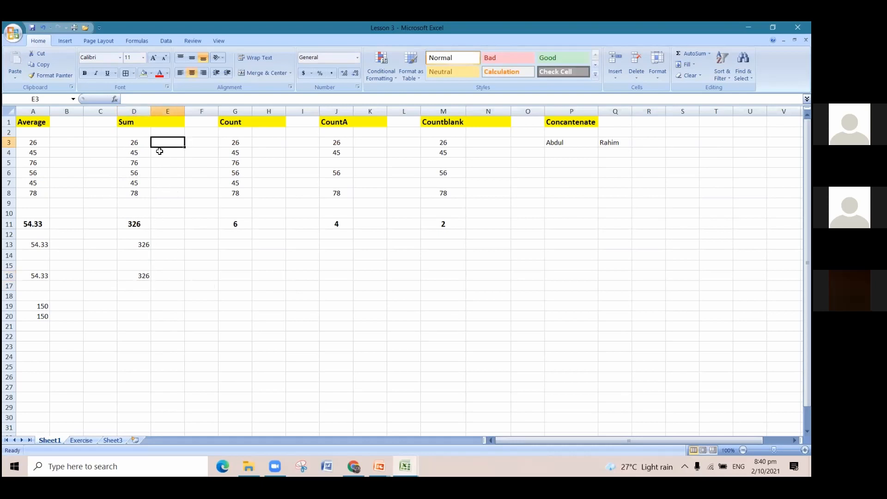
pyautogui.click(162, 164)
pyautogui.write('fdv')
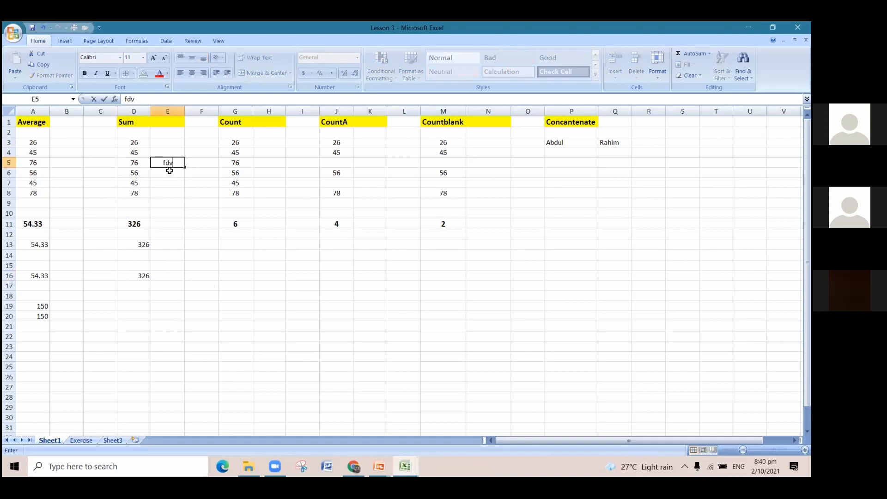
pyautogui.press('BackSpace')
pyautogui.press('BackSpace')
pyautogui.write('23')
pyautogui.click(178, 174)
pyautogui.write('45')
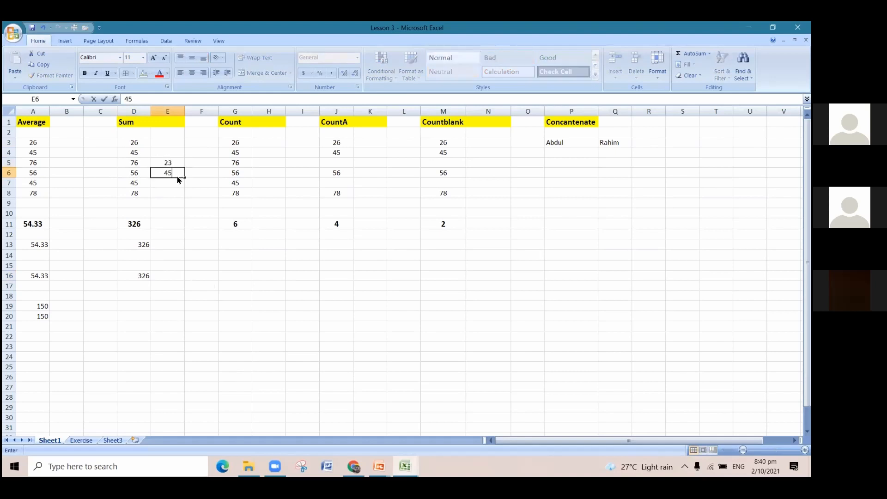
# Enter the formula =SUM(E5:E6) in cell E16 to total the two extra numbers in column E.
pyautogui.click(174, 278)
pyautogui.write('=sum')
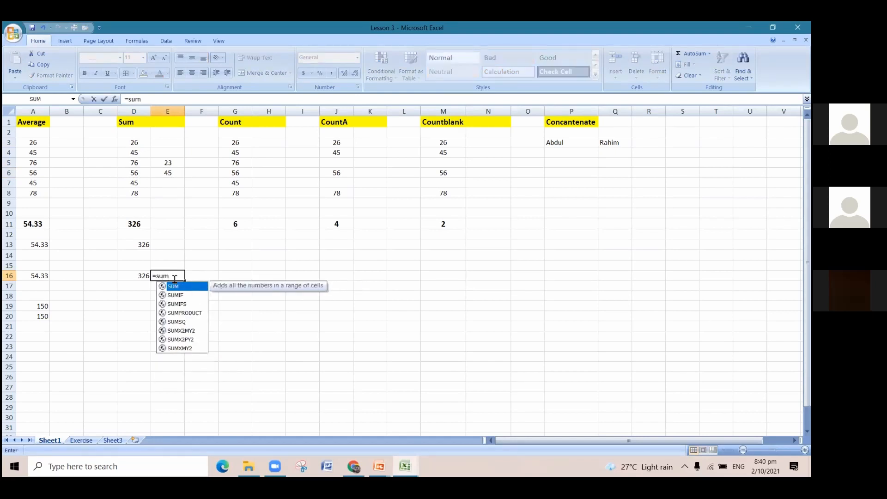
pyautogui.write('(')
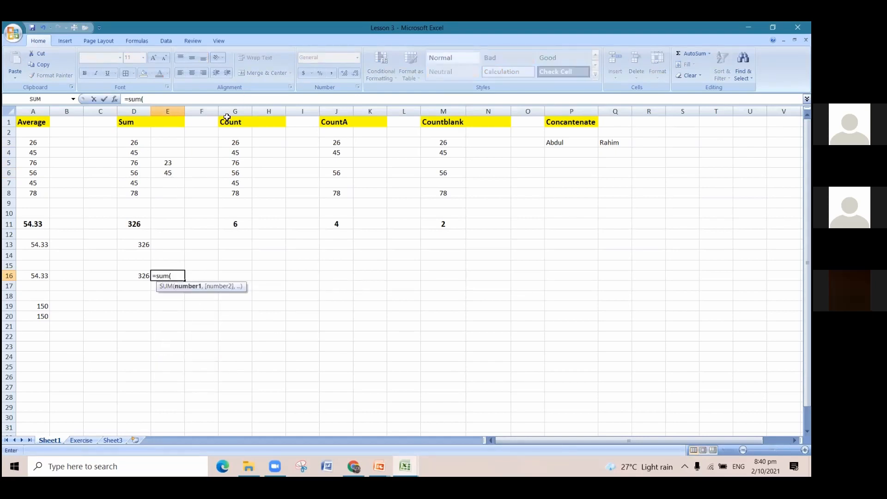
pyautogui.moveTo(159, 165); pyautogui.dragTo(164, 173)
pyautogui.write(')')
pyautogui.press('Return')
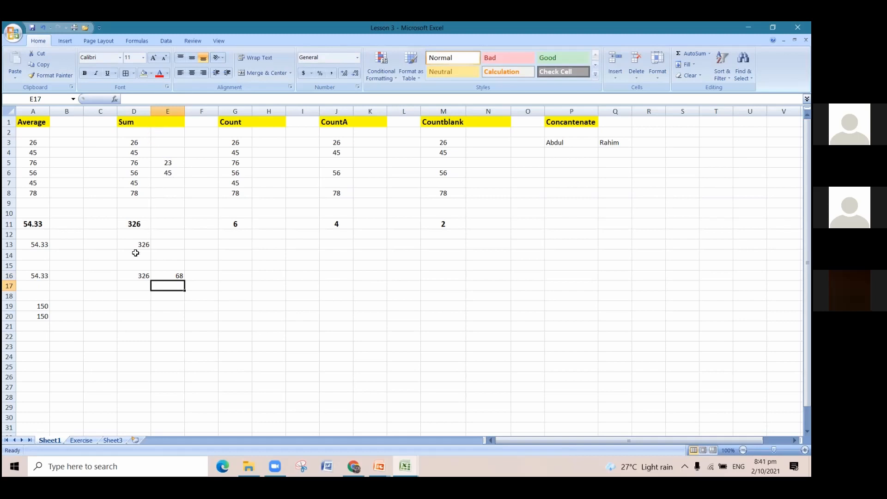
# Enter the formula =SUM(100,200,300) in cell D19 to add directly entered numbers, and check the finished formula.
pyautogui.click(139, 288)
pyautogui.click(132, 305)
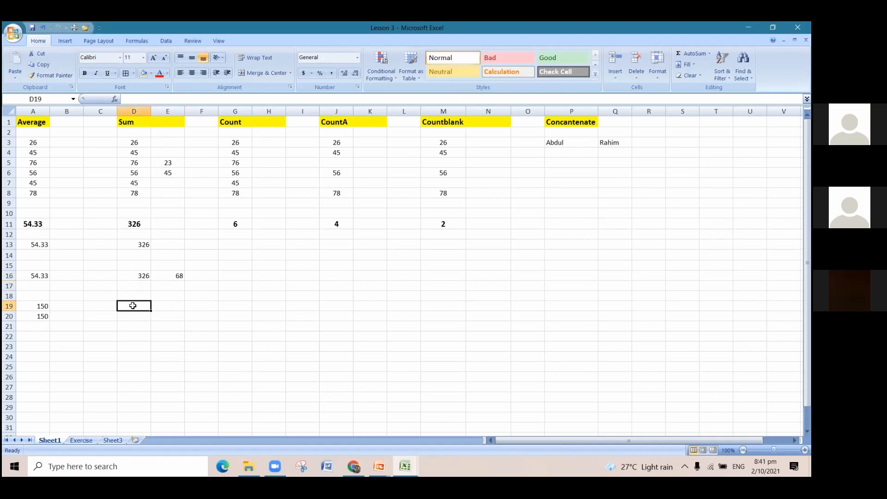
pyautogui.write('=')
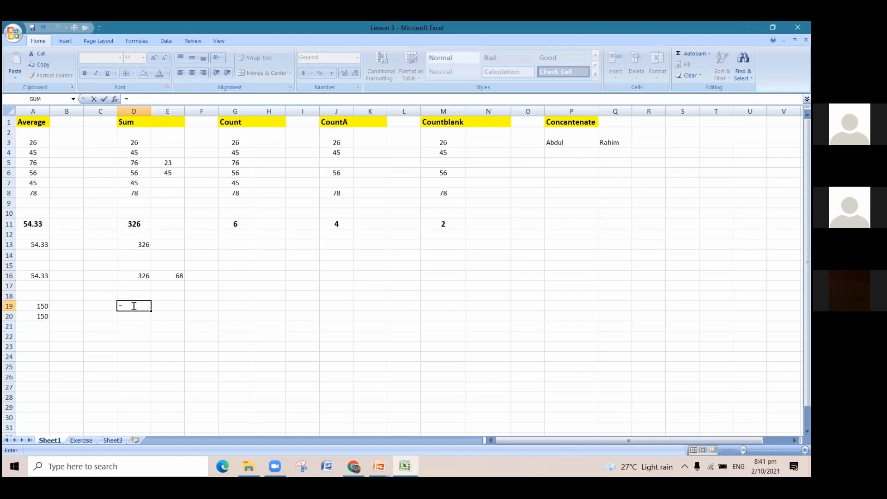
pyautogui.write('sum')
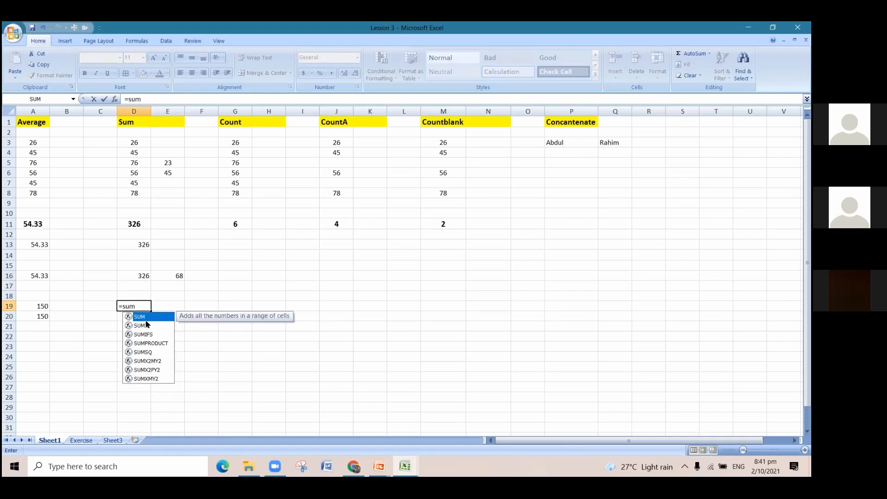
pyautogui.press('Tab')
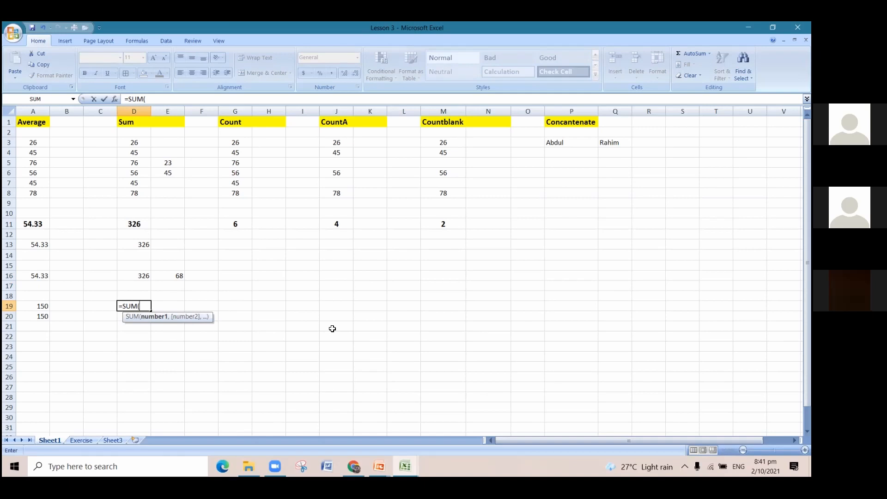
pyautogui.write('100,2')
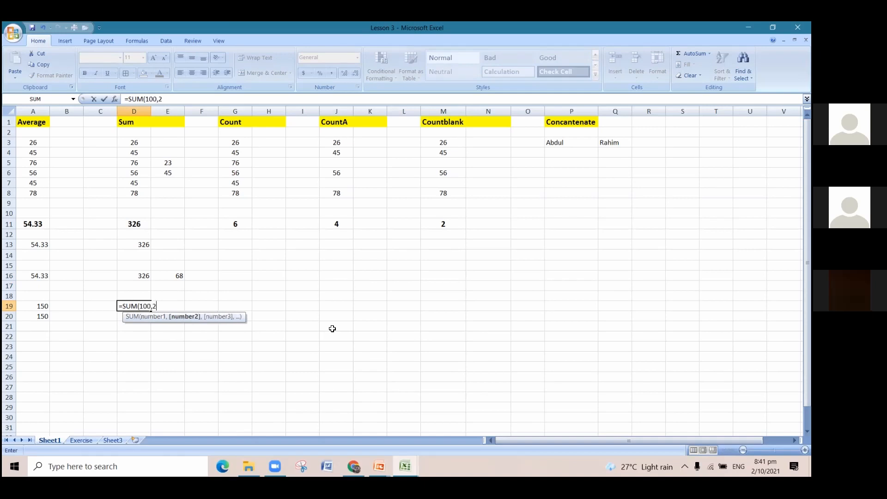
pyautogui.write('00,')
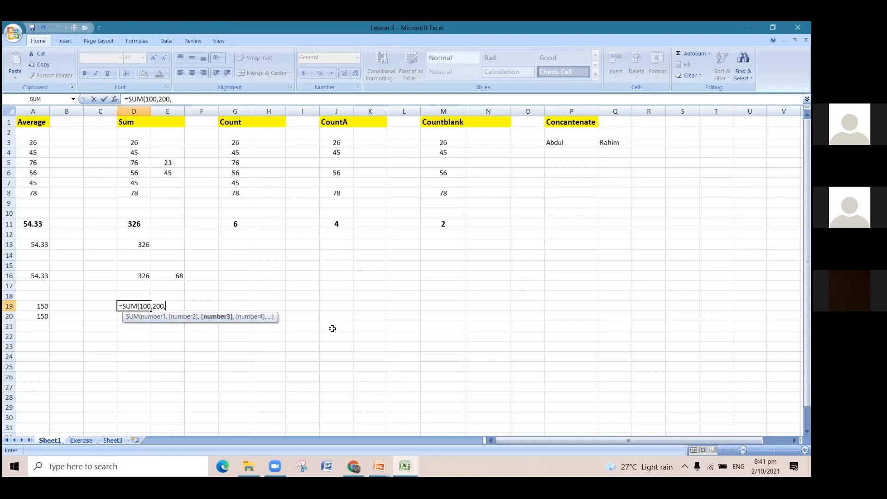
pyautogui.write('300)')
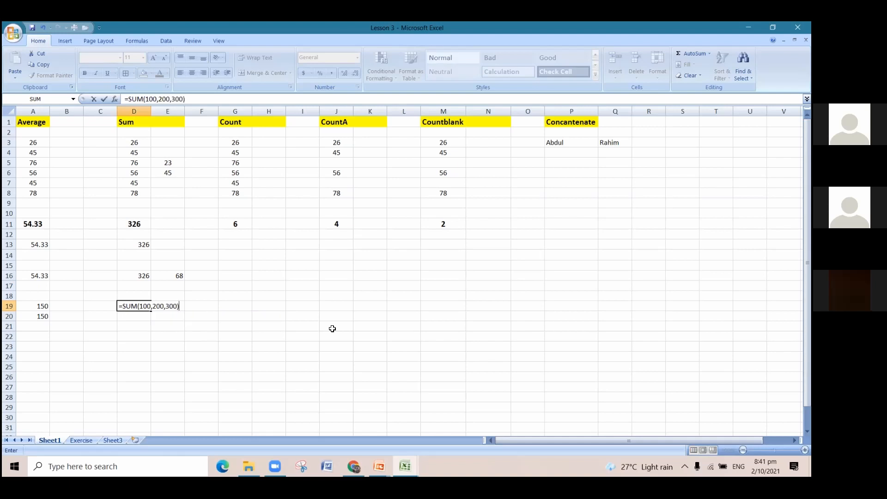
pyautogui.press('Return')
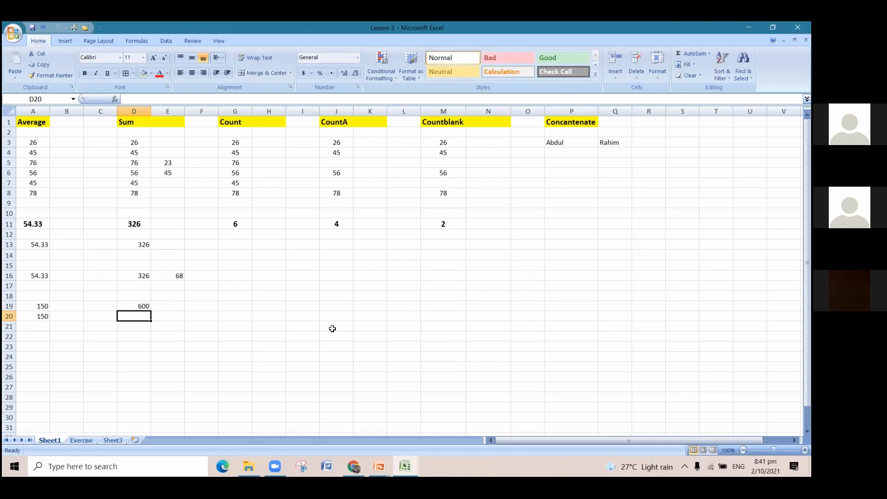
pyautogui.click(142, 306)
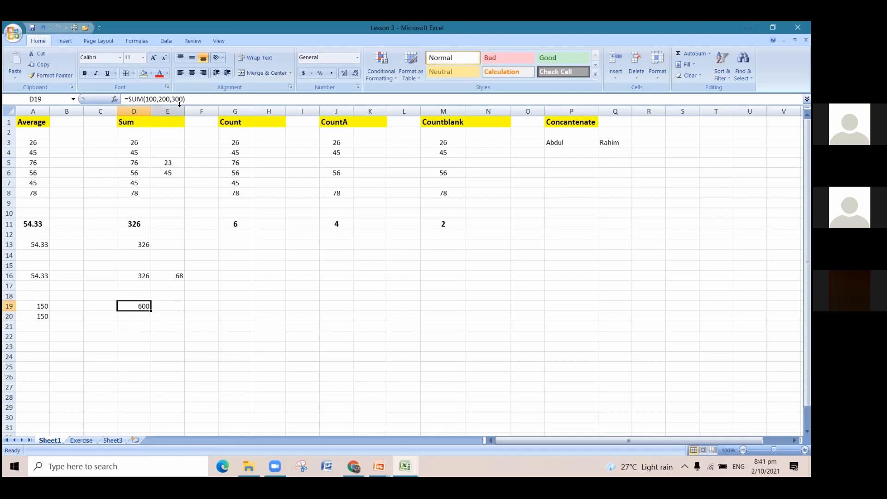
# Repeat the sum of the directly entered numbers with =SUM(100,200,300) in cell D20, and check the finished formula.
pyautogui.click(143, 318)
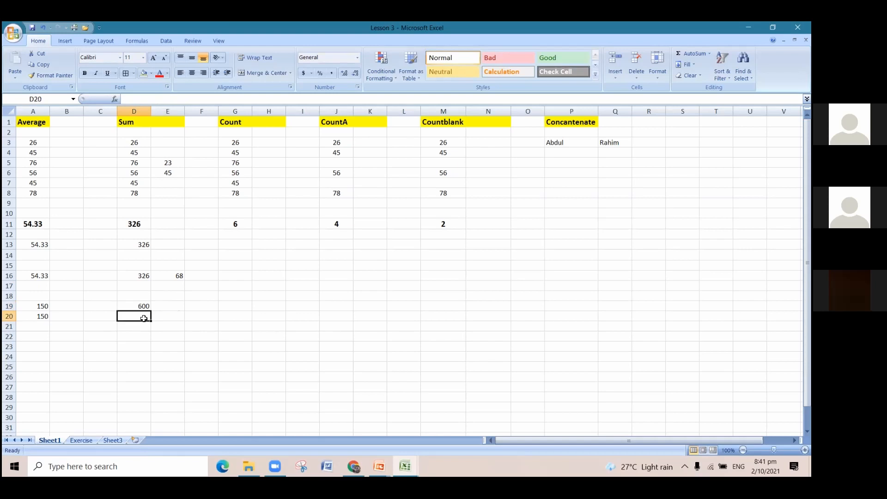
pyautogui.write('=')
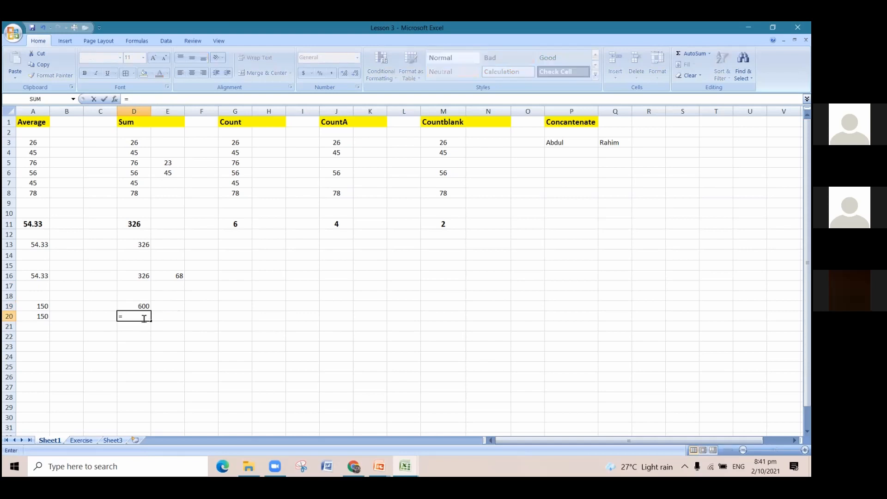
pyautogui.write('sum')
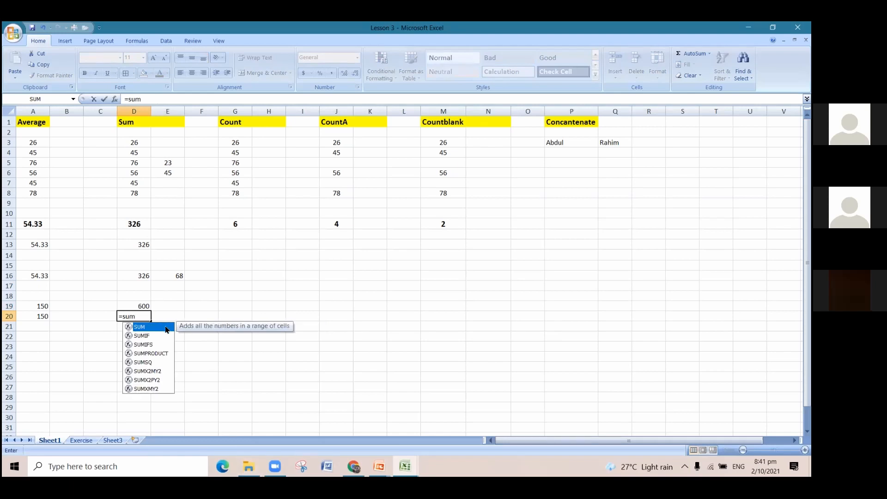
pyautogui.doubleClick(139, 327)
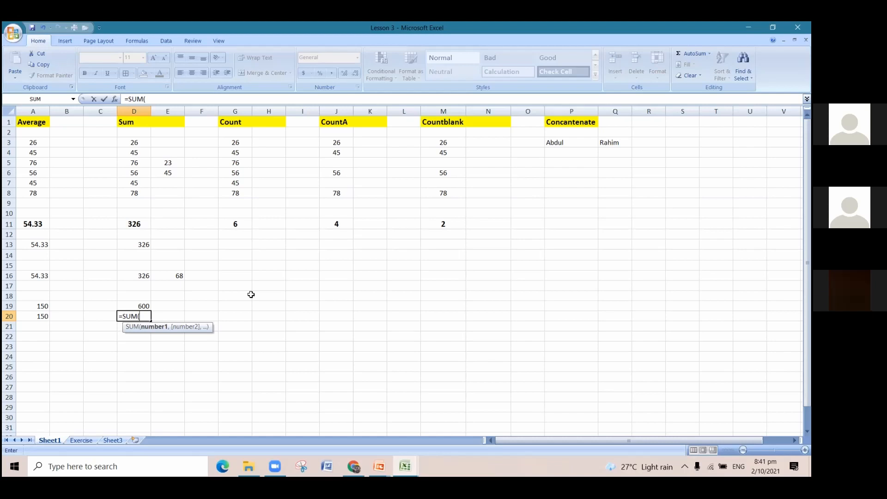
pyautogui.write('100,200')
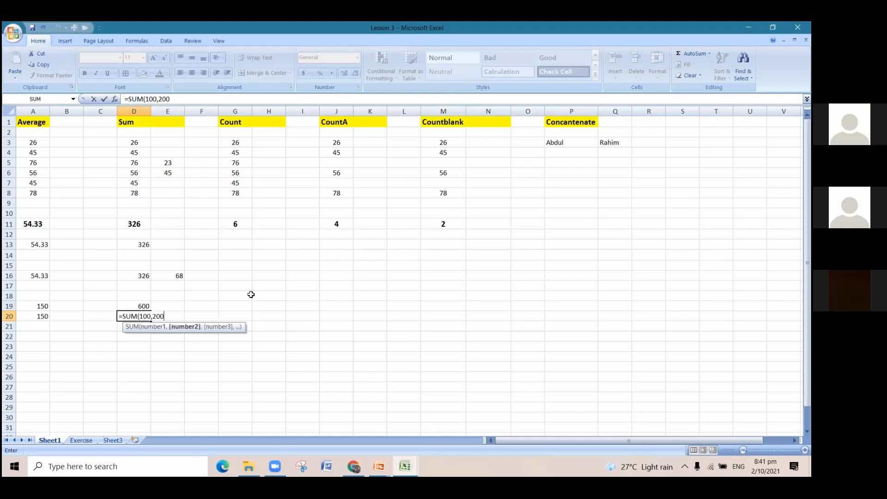
pyautogui.write(',300')
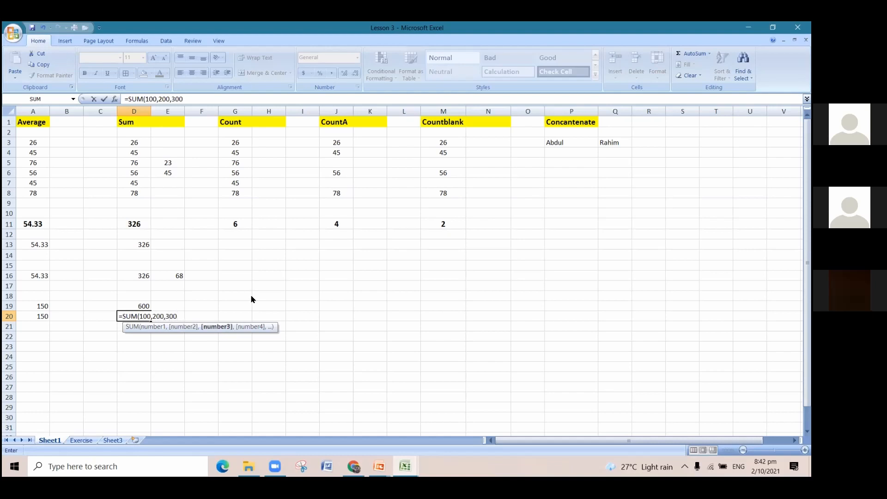
pyautogui.write(')')
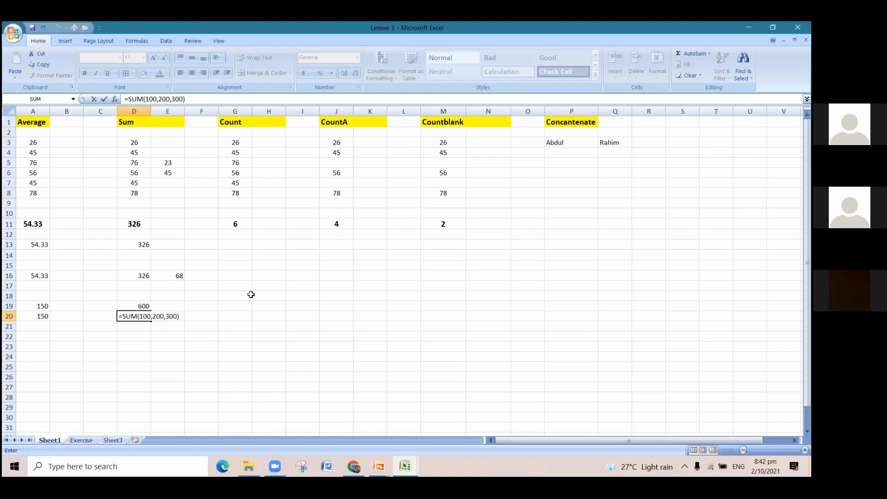
pyautogui.press('Return')
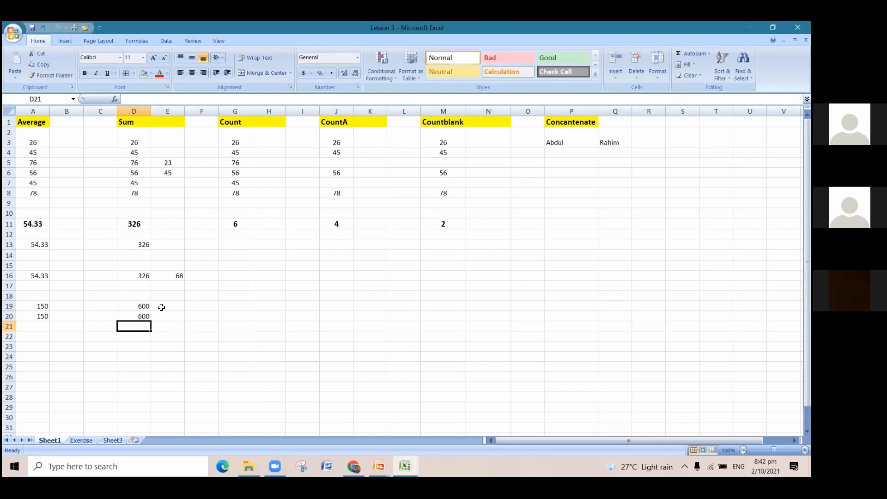
pyautogui.click(139, 314)
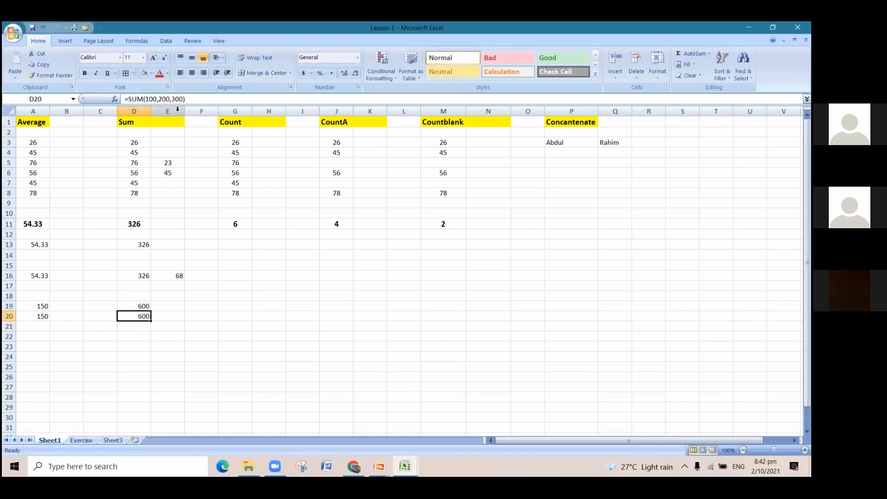
# Add the same three numbers with plus signs by entering =100+200+300 in cell D22, and check the finished formula.
pyautogui.click(144, 333)
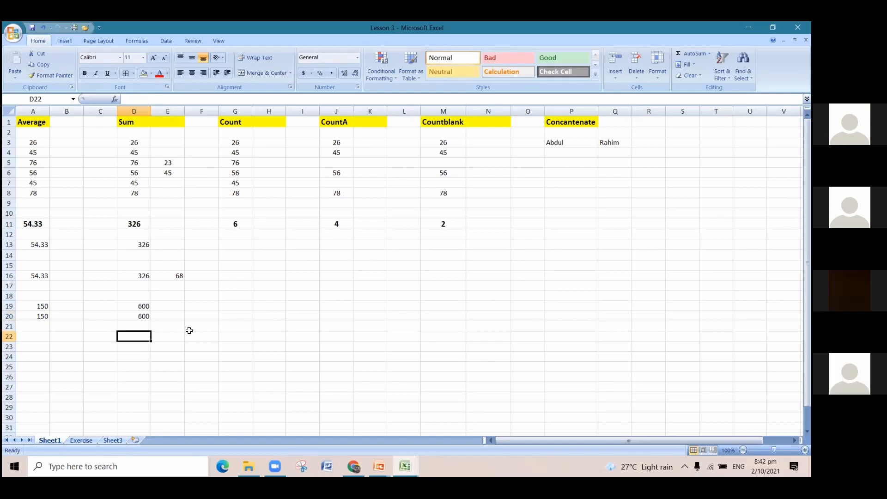
pyautogui.write('=')
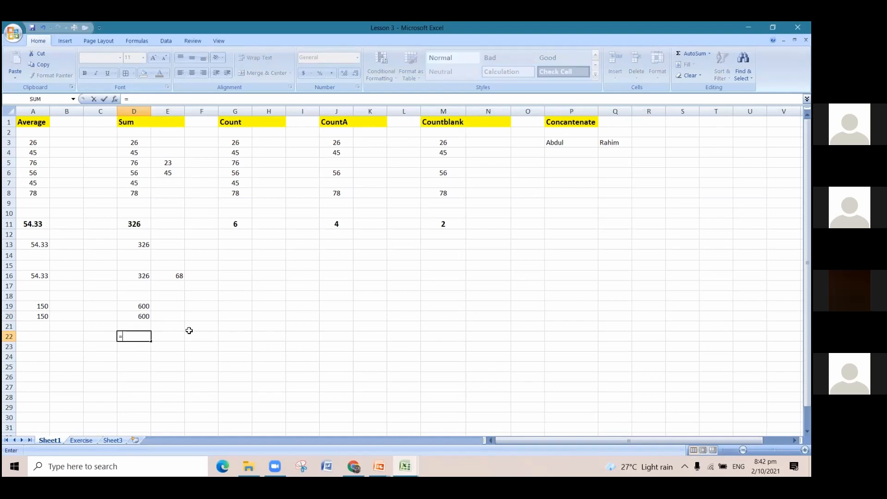
pyautogui.write('100+200+300')
pyautogui.press('Return')
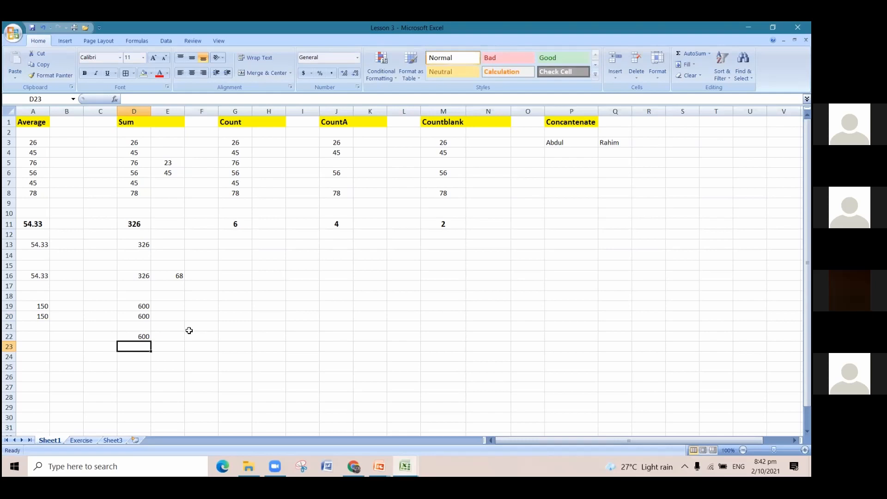
pyautogui.click(132, 337)
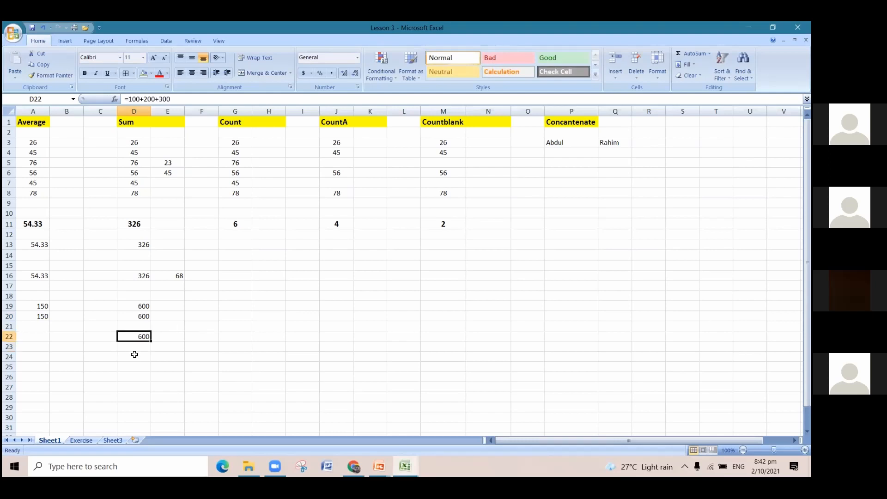
# Enter =100+200+300 in cell E22 as a second example of adding numbers with plus signs.
pyautogui.click(178, 339)
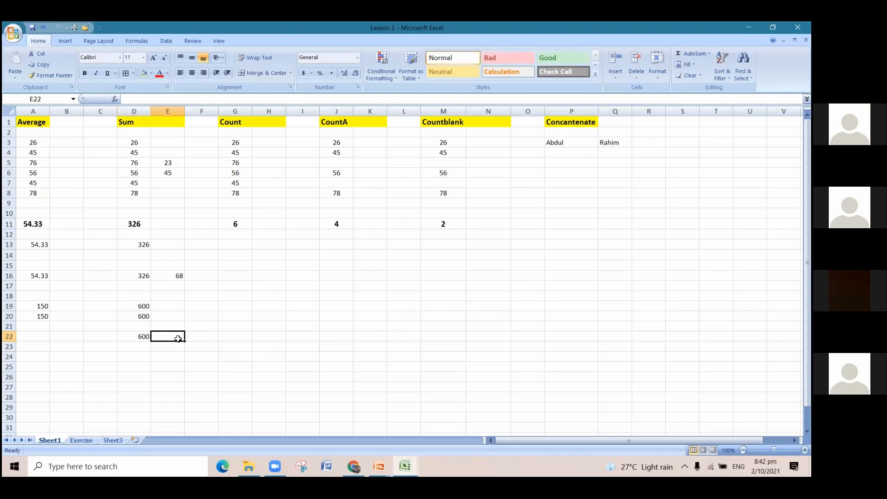
pyautogui.write('=')
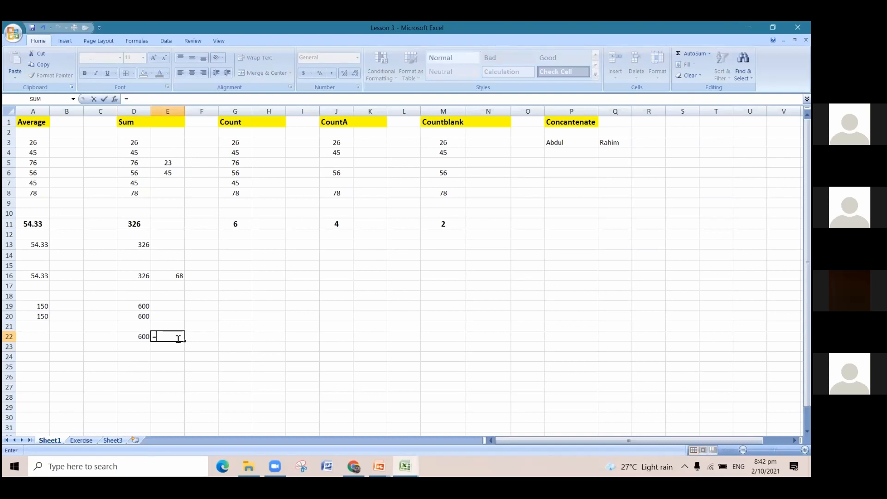
pyautogui.write('100+200+300')
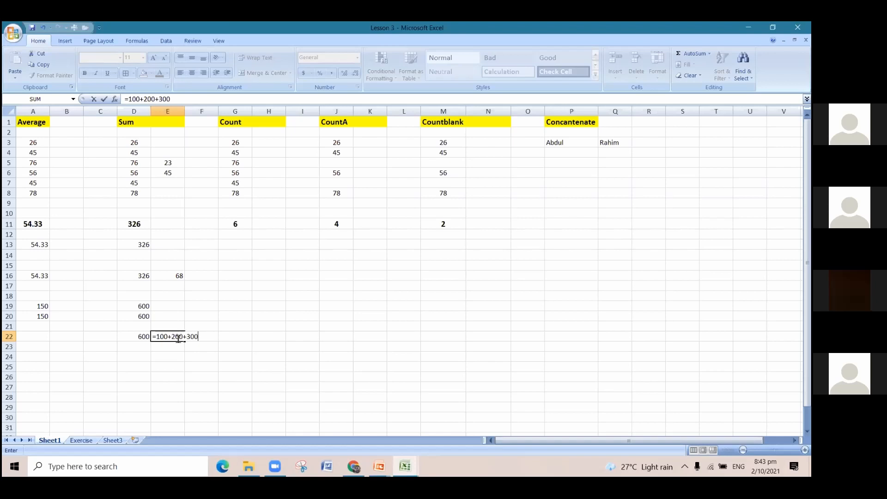
pyautogui.press('Return')
pyautogui.press('Up')
pyautogui.press('Up')
pyautogui.press('Up')
pyautogui.press('Up')
pyautogui.press('Right')
pyautogui.press('Right')
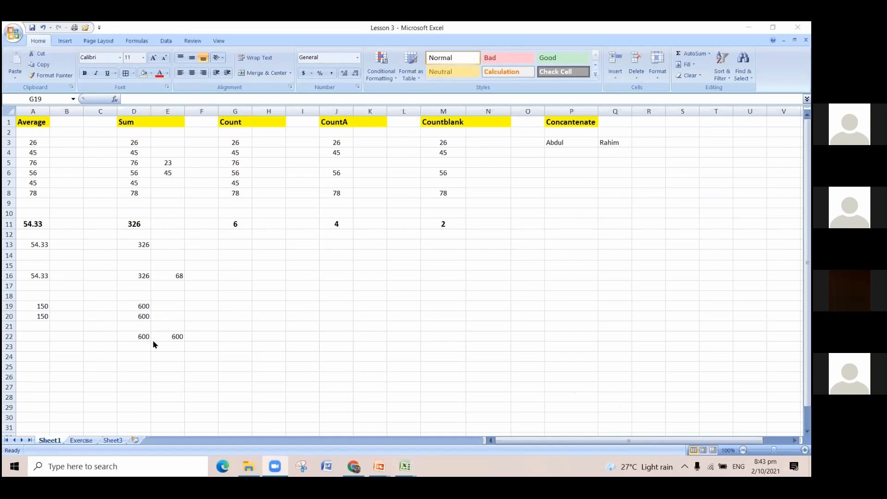
# Add four directly entered numbers with =SUM(100,200,300,400) in cell E20, and check its formula against the plus-sign addition in E22.
pyautogui.click(145, 314)
pyautogui.click(169, 318)
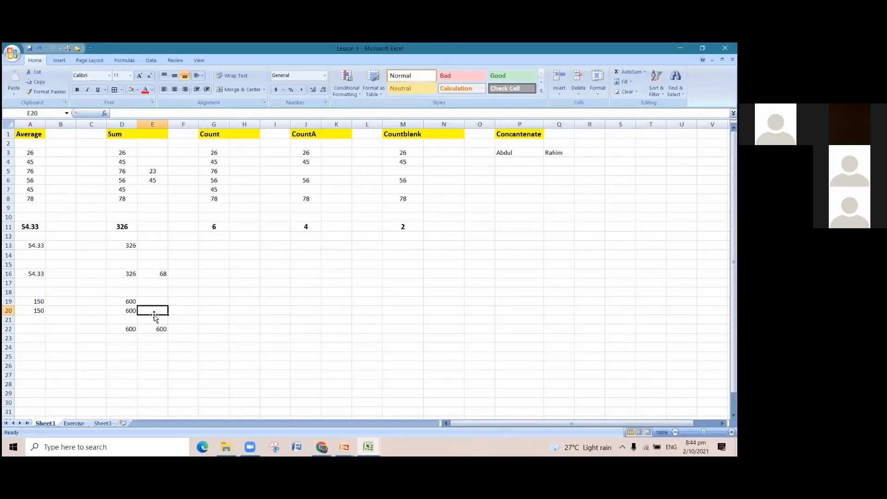
pyautogui.write('=')
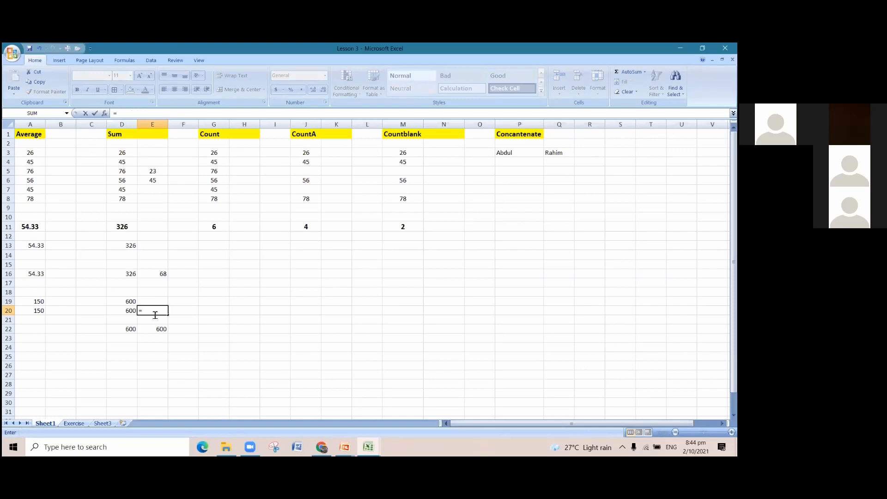
pyautogui.write('sum')
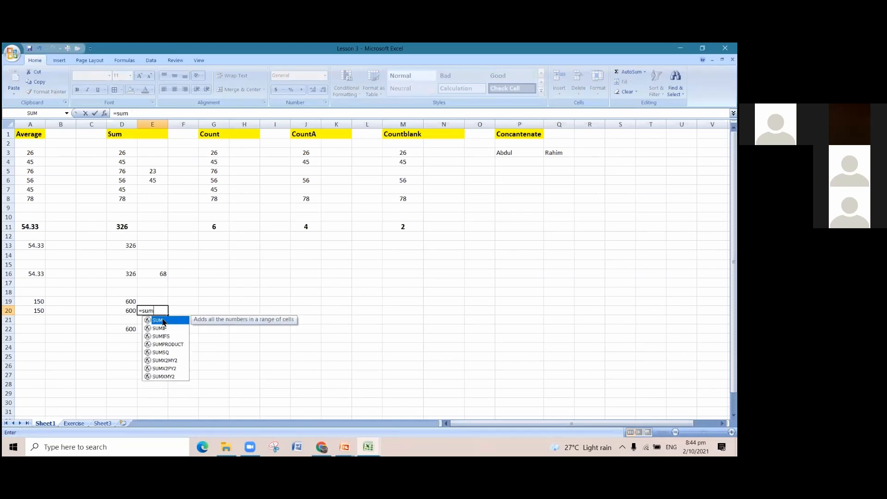
pyautogui.doubleClick(167, 325)
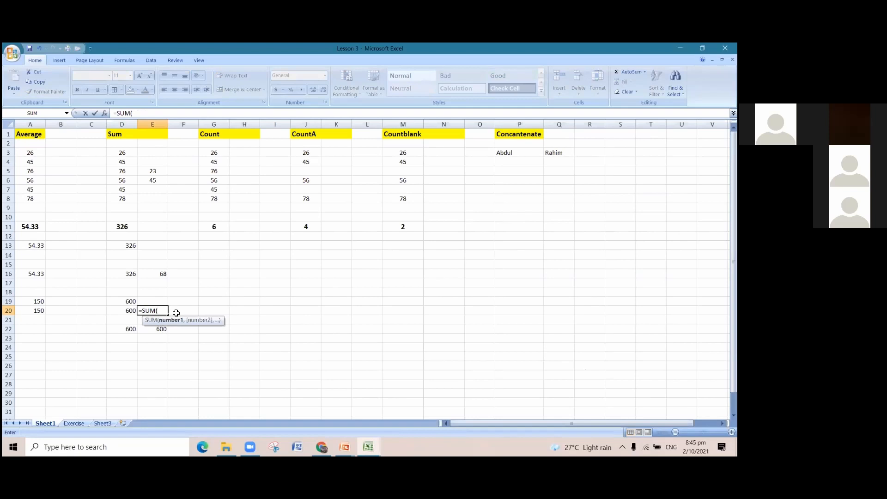
pyautogui.write('100,2')
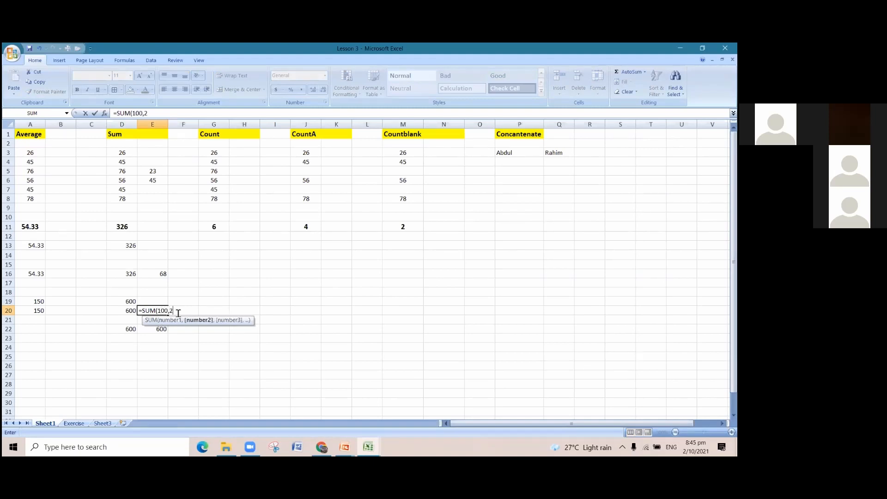
pyautogui.write('00')
pyautogui.write(',')
pyautogui.write('300,4')
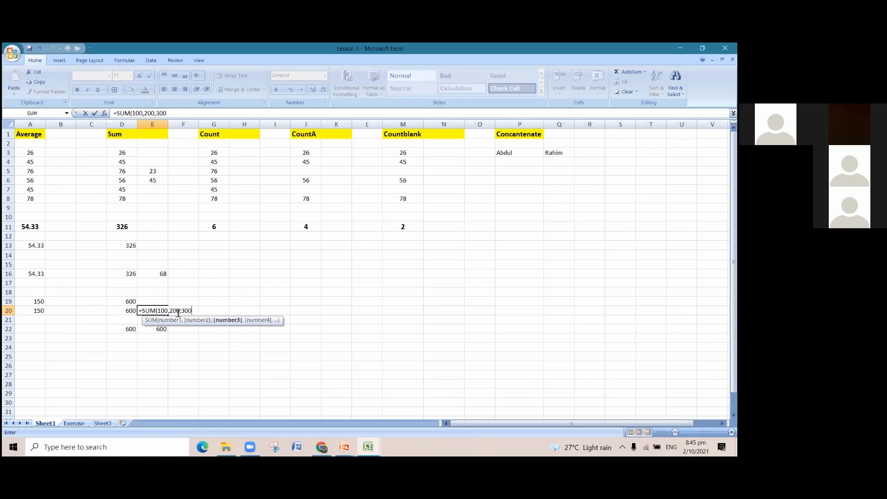
pyautogui.write('00')
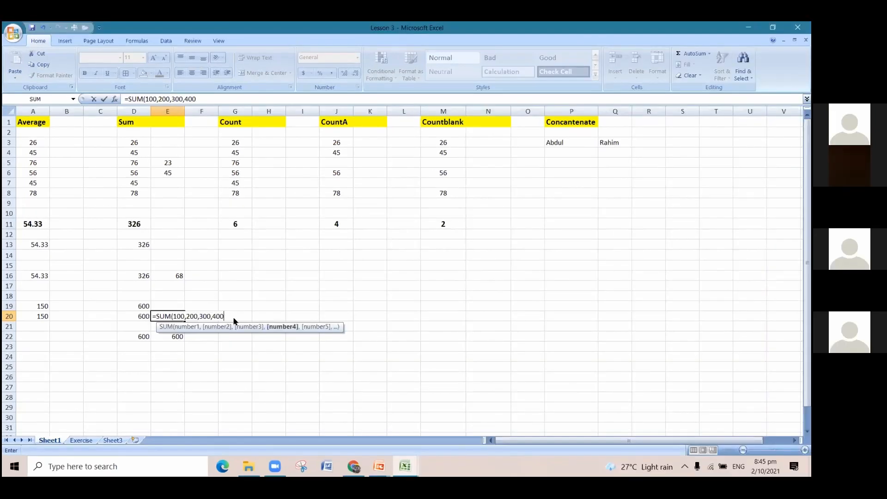
pyautogui.press('Return')
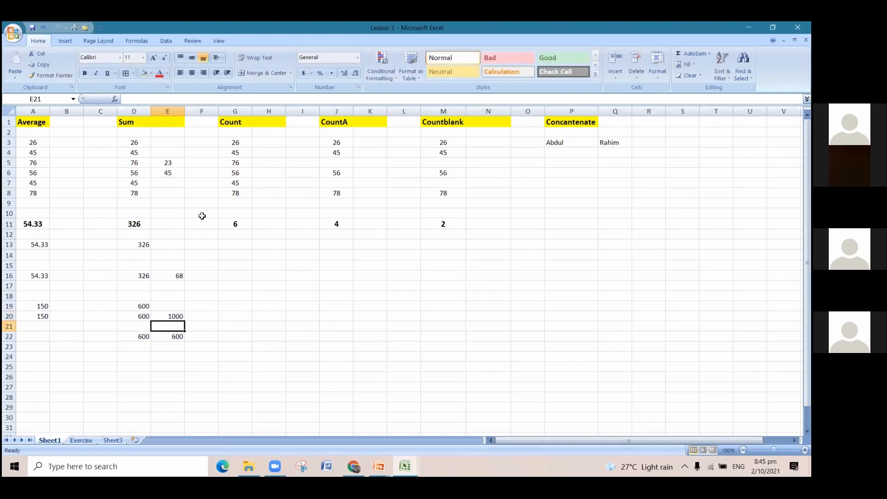
pyautogui.press('Up')
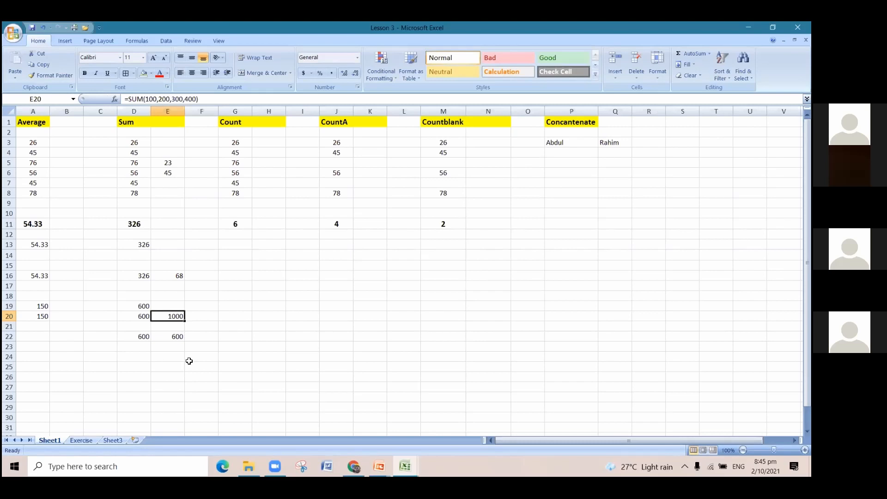
pyautogui.click(177, 336)
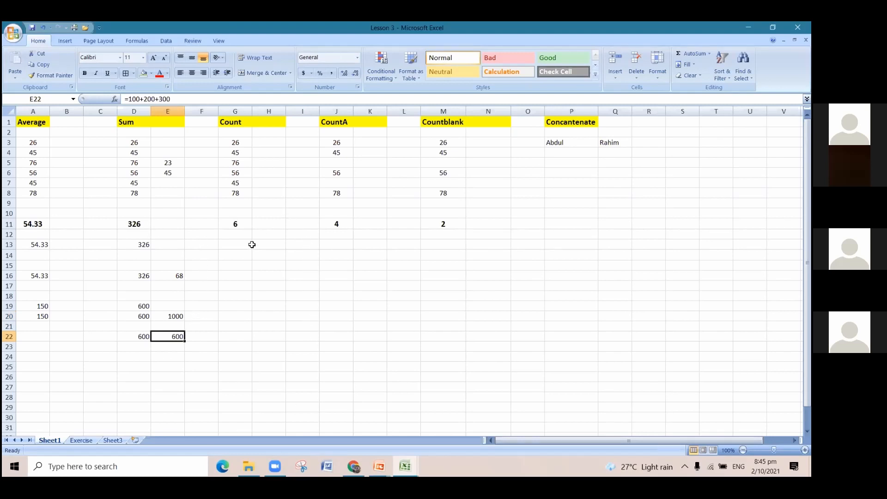
# Examine the existing COUNT formula in cell G11 and go through each number in G3:G8 that it covers.
pyautogui.click(237, 283)
pyautogui.click(234, 276)
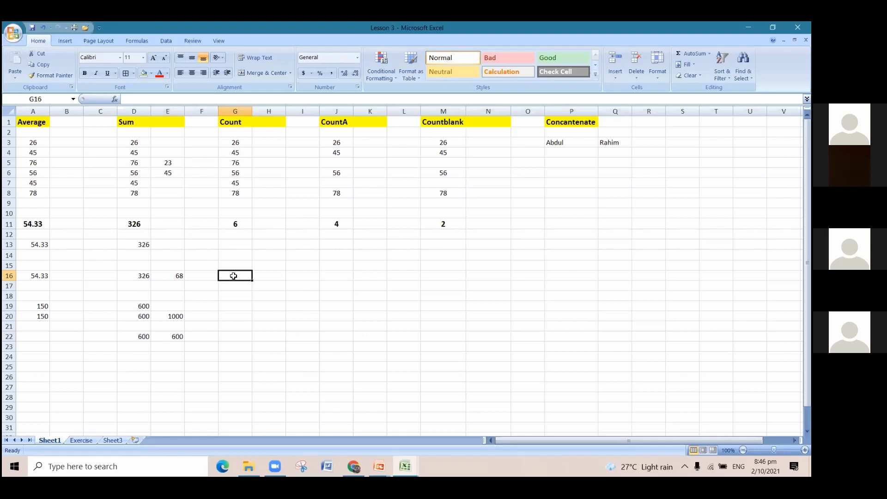
pyautogui.click(239, 227)
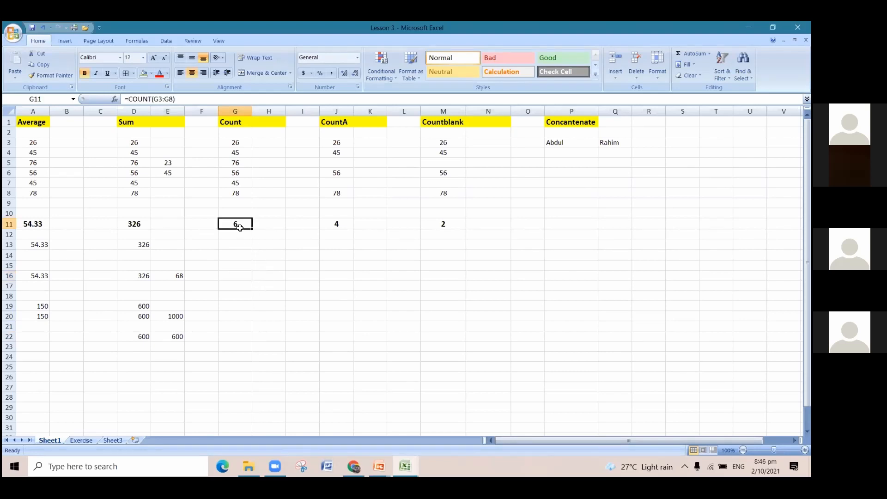
pyautogui.click(245, 262)
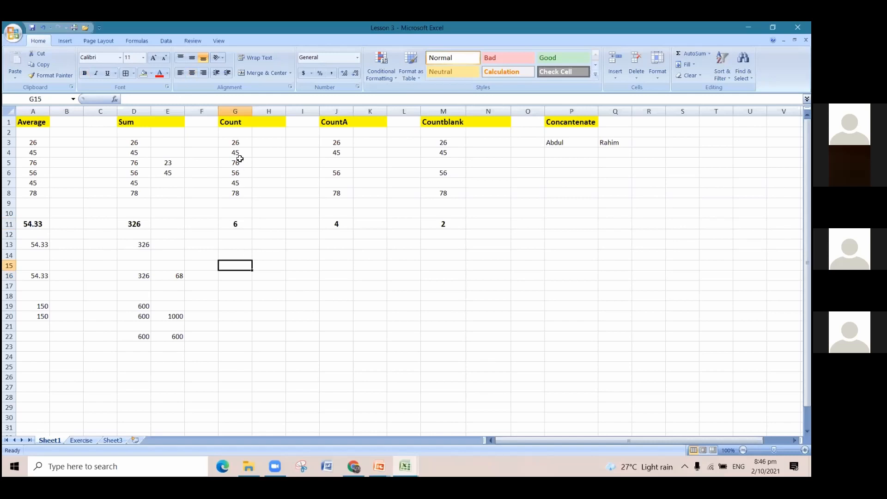
pyautogui.moveTo(236, 143); pyautogui.dragTo(240, 199)
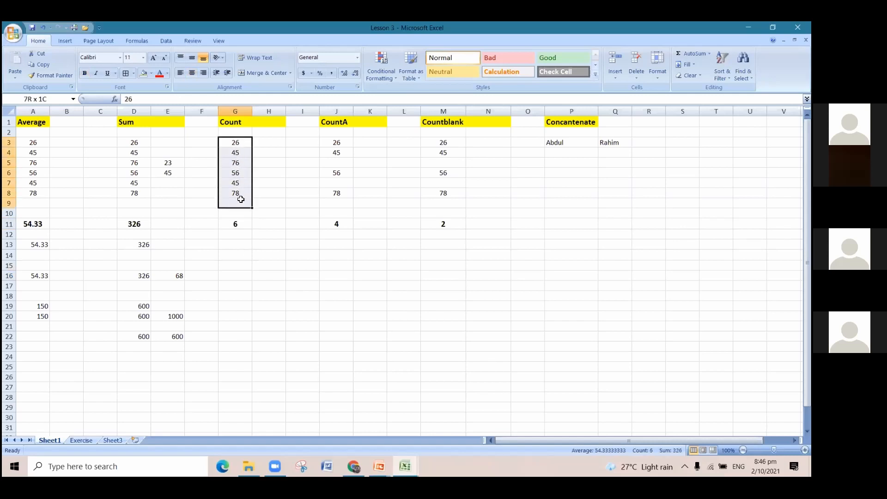
pyautogui.click(255, 357)
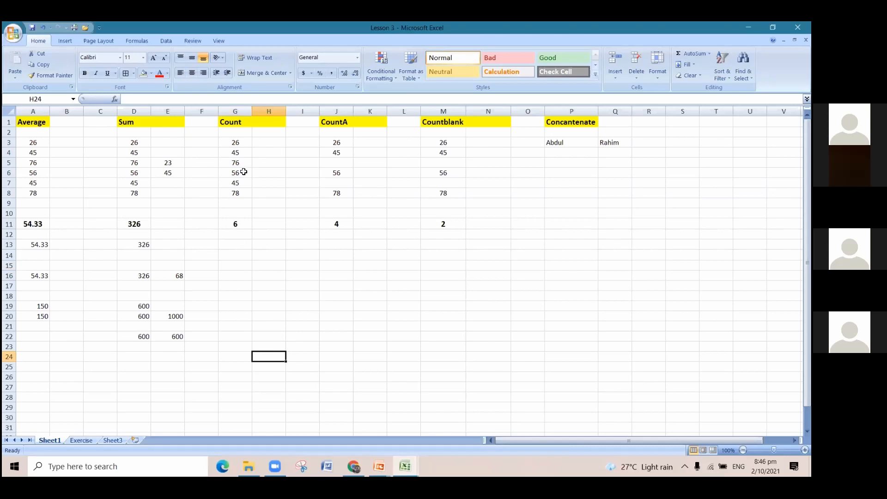
pyautogui.click(238, 143)
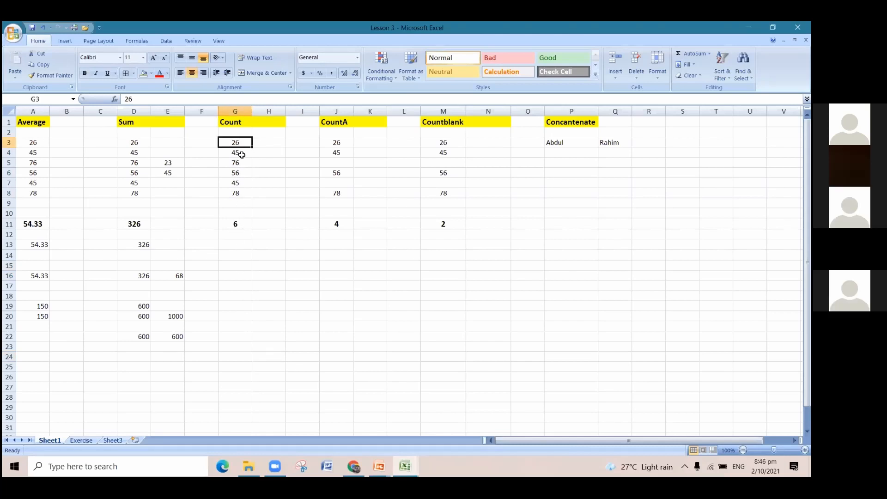
pyautogui.click(241, 155)
pyautogui.click(243, 163)
pyautogui.click(244, 173)
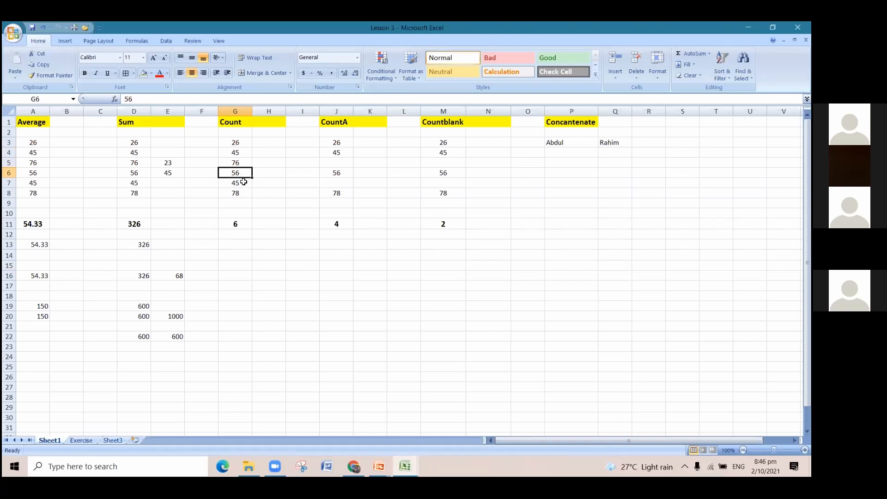
pyautogui.click(243, 183)
pyautogui.click(244, 194)
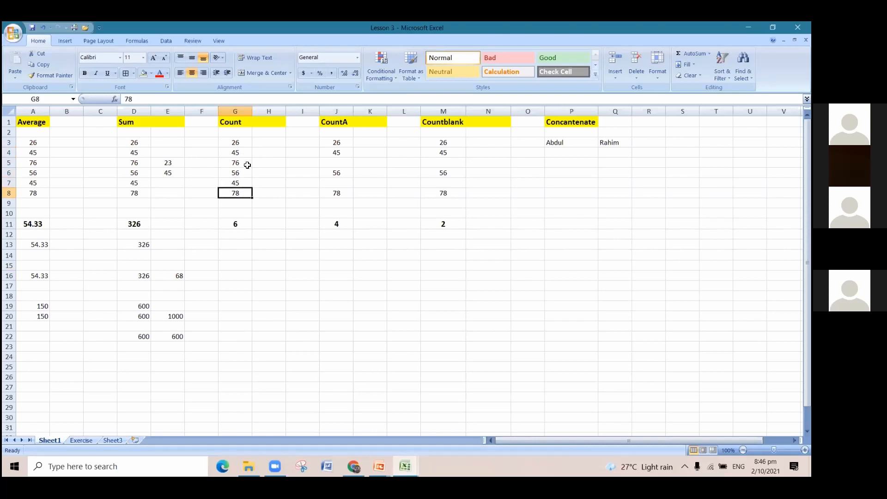
# Count the numbers in the Count column by entering =COUNT(G3:G8) in cell G13.
pyautogui.click(244, 244)
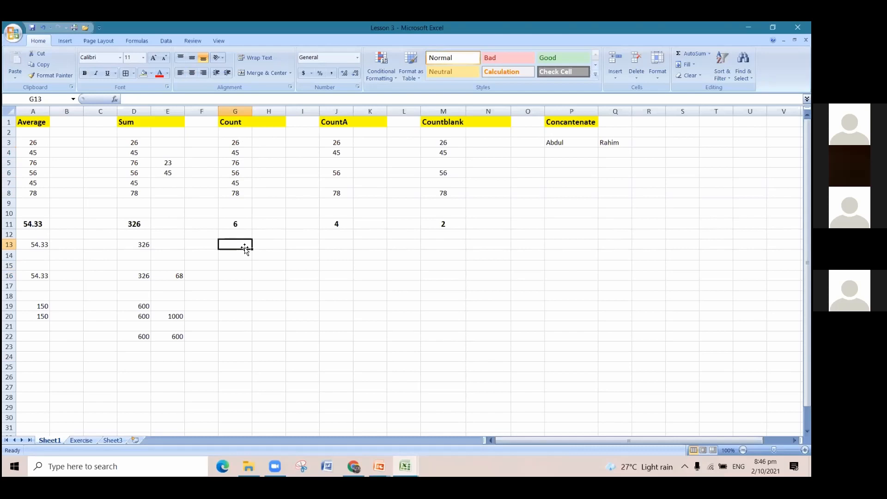
pyautogui.write('=')
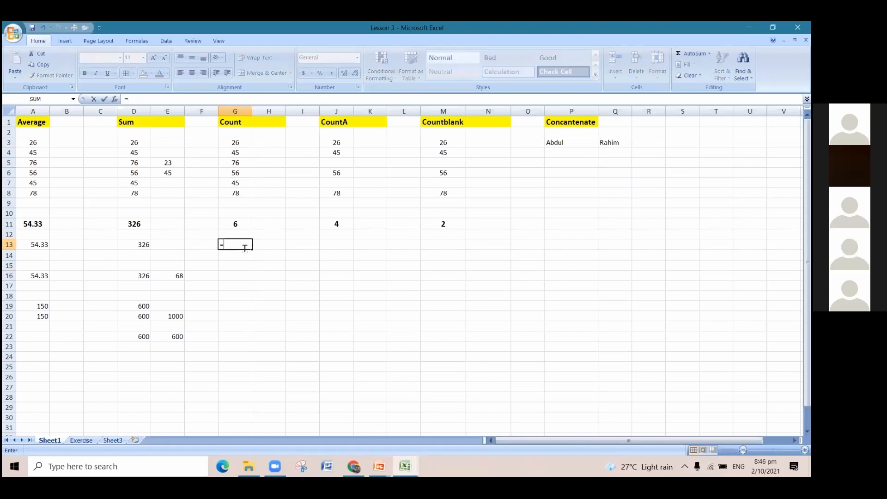
pyautogui.write('count')
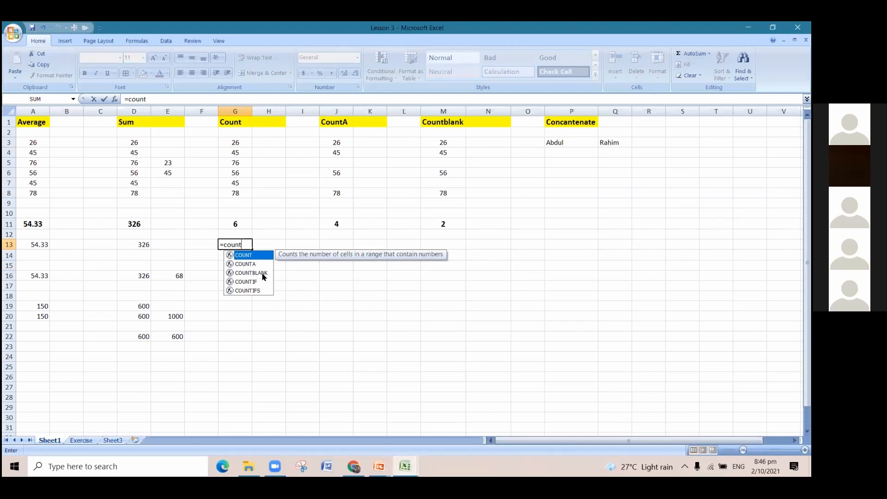
pyautogui.doubleClick(245, 257)
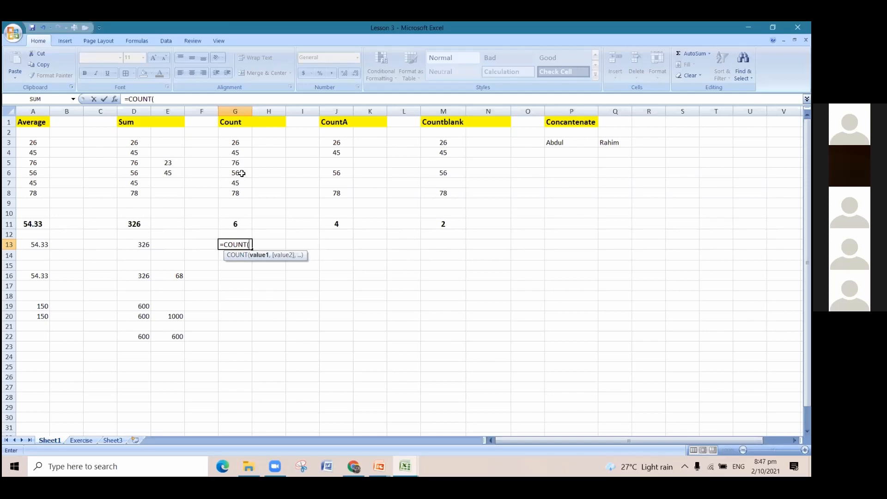
pyautogui.moveTo(241, 139); pyautogui.dragTo(246, 194)
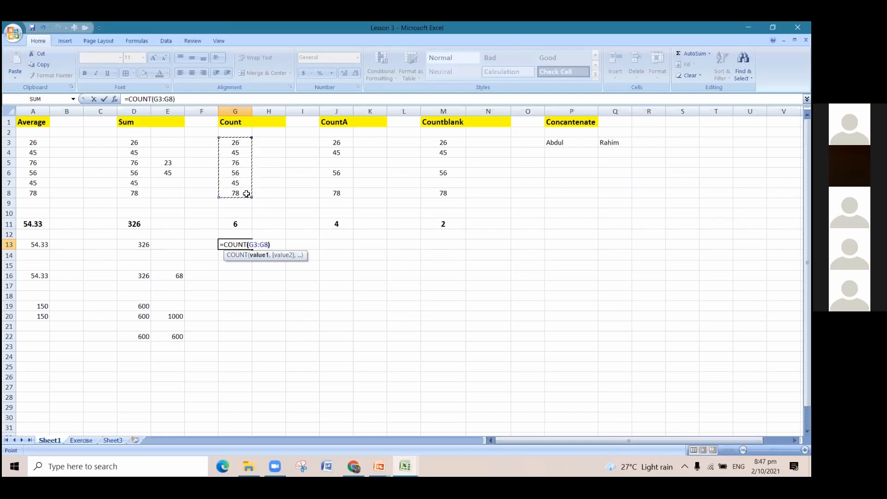
pyautogui.write(')')
pyautogui.press('Return')
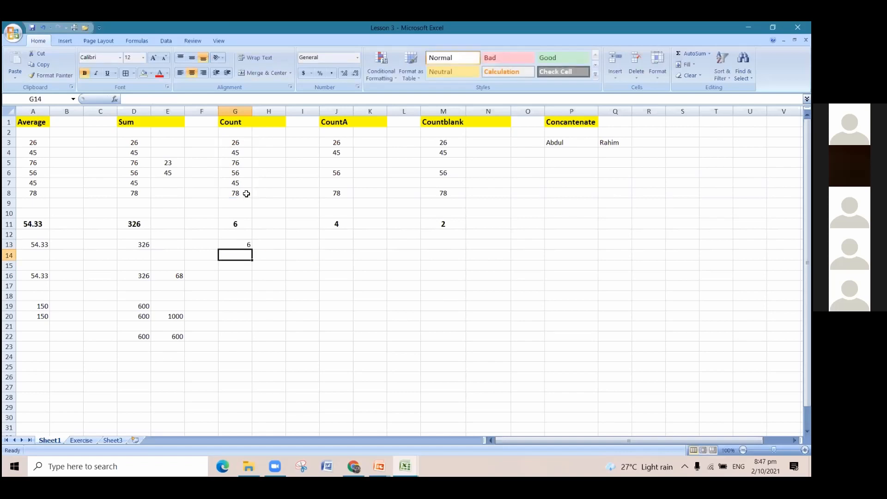
# Check the COUNT formula in cell G13 by going through the individual numbers of the counted range.
pyautogui.click(242, 241)
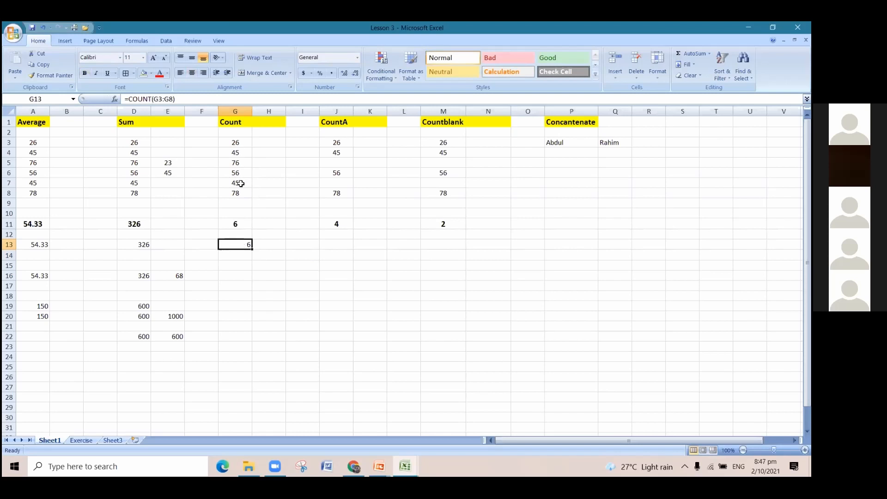
pyautogui.click(244, 143)
pyautogui.click(242, 153)
pyautogui.click(243, 164)
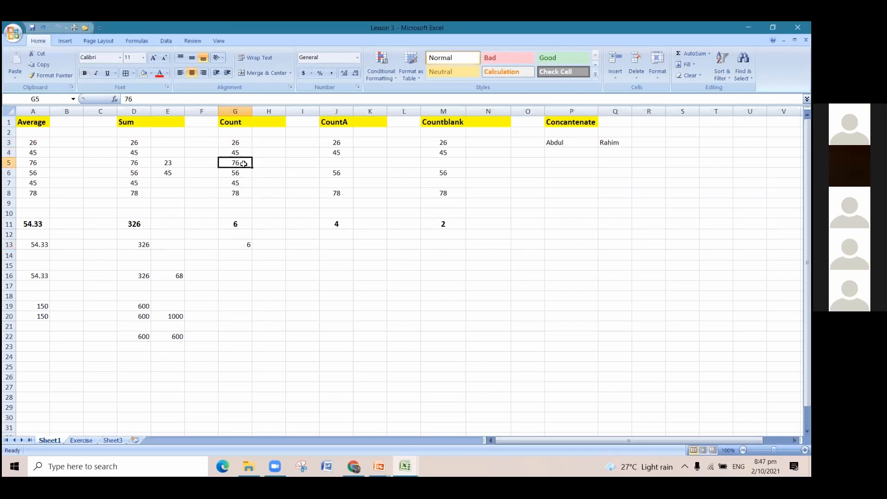
pyautogui.click(247, 173)
pyautogui.click(247, 184)
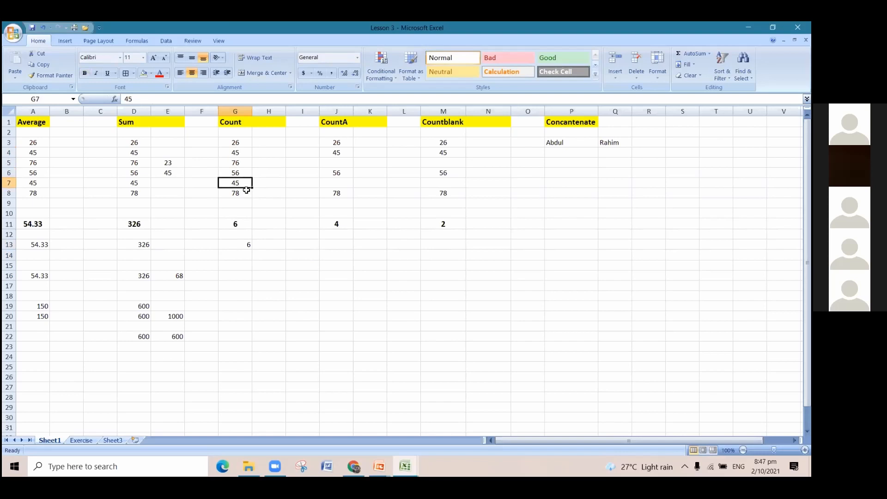
pyautogui.click(248, 245)
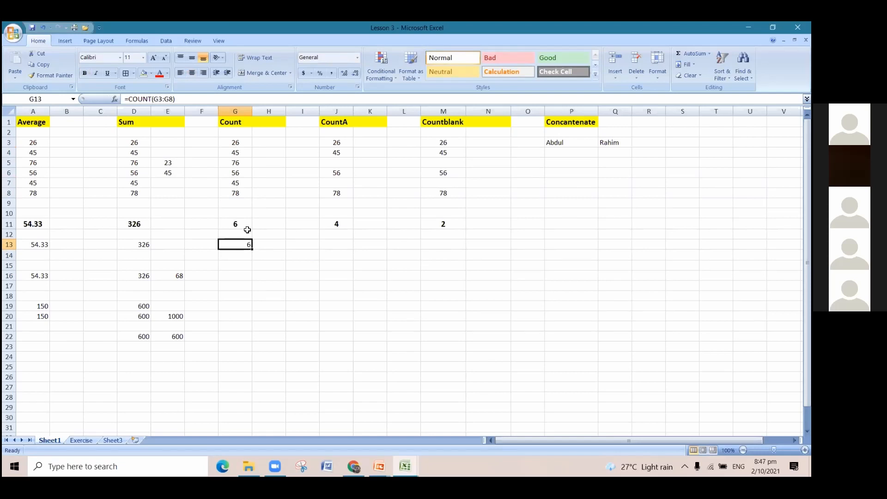
# Replace the number in cell G5 with the letter a to put text into the counted range.
pyautogui.click(243, 165)
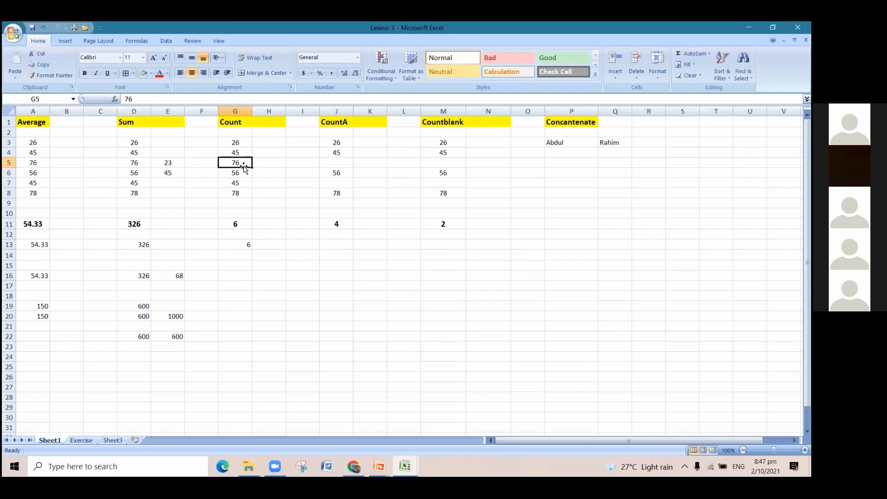
pyautogui.write('a')
pyautogui.click(304, 285)
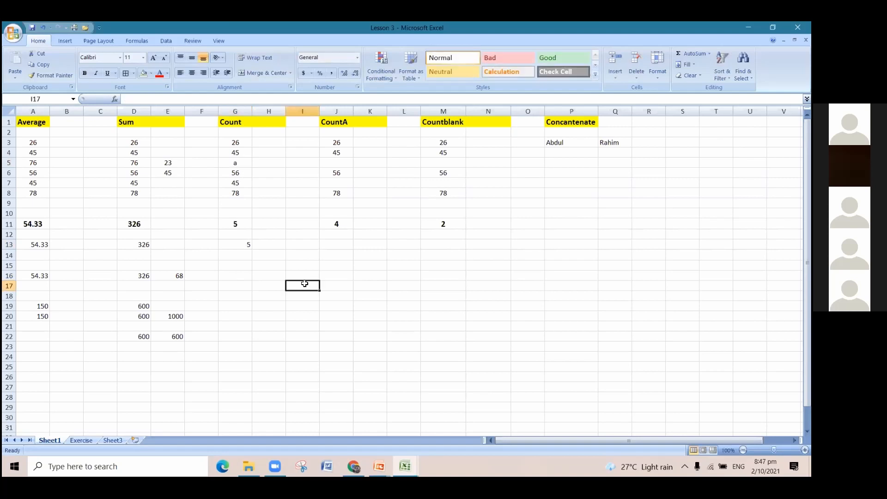
# Check how COUNT in G13 treats the text in G5 by going through the remaining numbers in G3:G8.
pyautogui.click(244, 165)
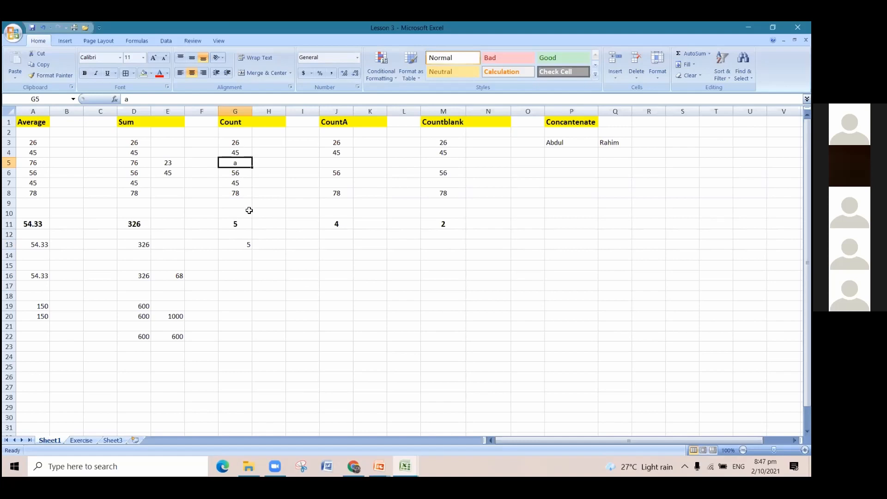
pyautogui.click(249, 244)
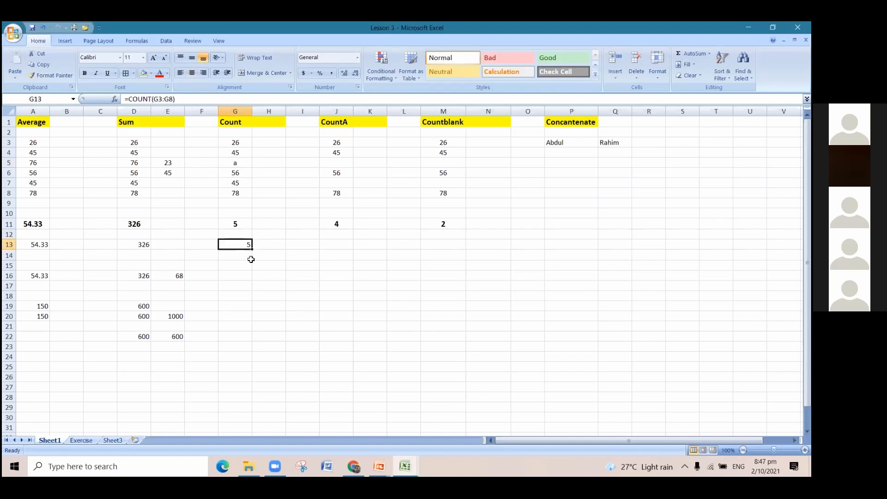
pyautogui.click(237, 143)
pyautogui.click(239, 152)
pyautogui.click(243, 170)
pyautogui.click(242, 181)
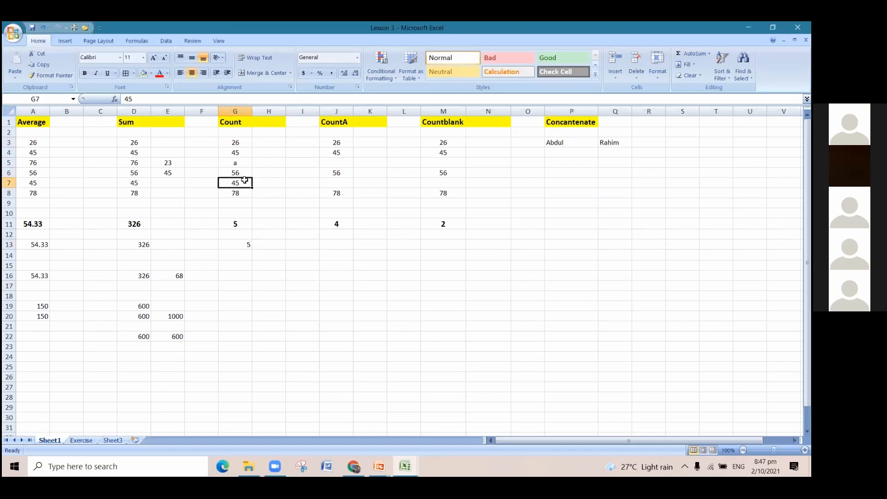
pyautogui.click(243, 192)
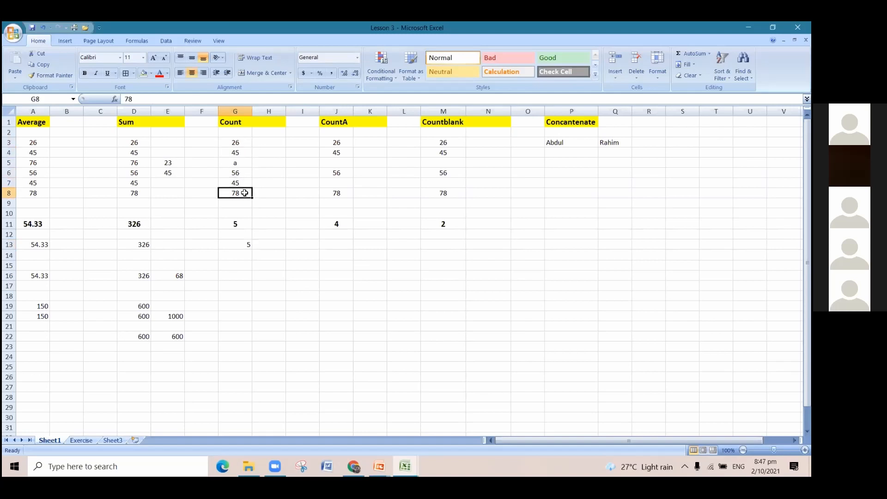
pyautogui.click(247, 241)
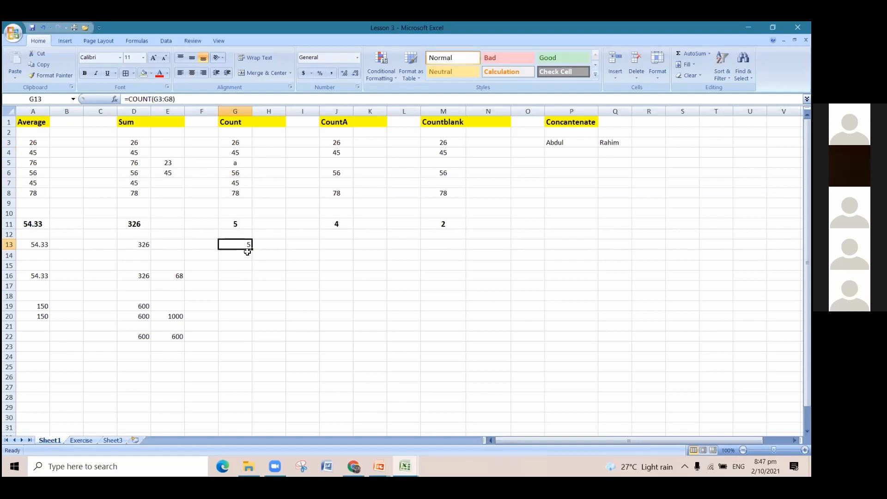
# Replace the letter in cell G5 with the number 76.
pyautogui.click(241, 163)
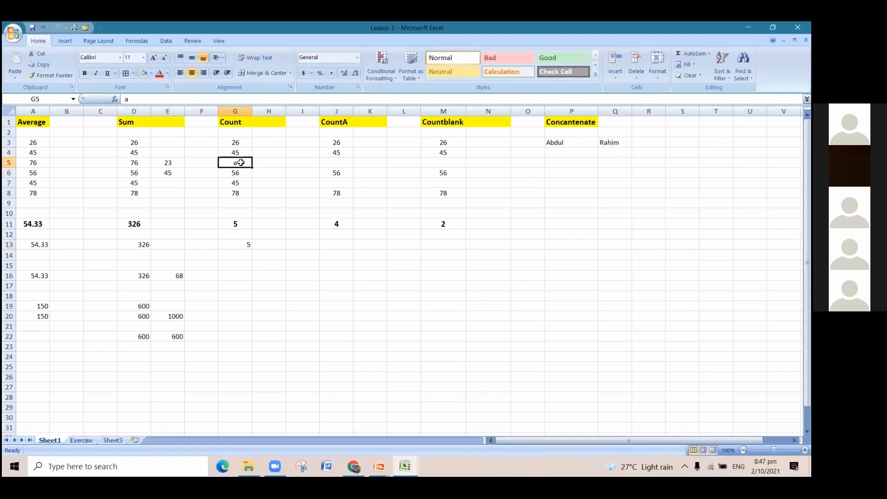
pyautogui.write('4')
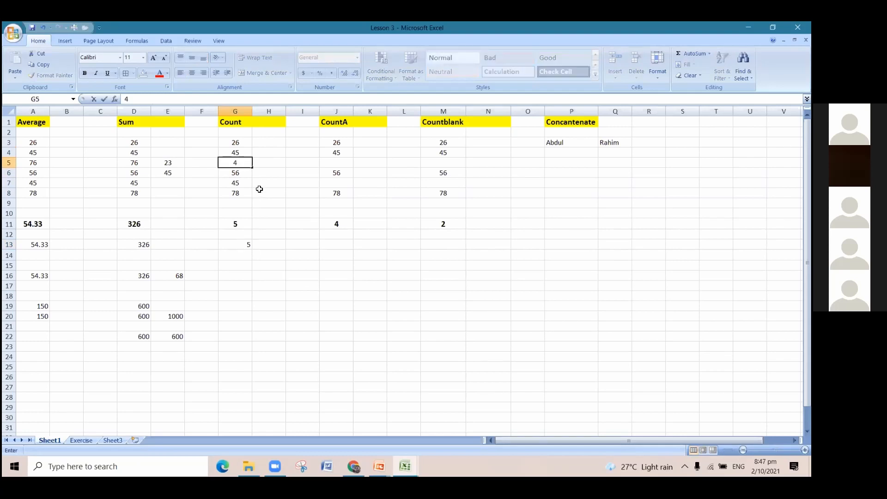
pyautogui.press('BackSpace')
pyautogui.write('76')
pyautogui.click(233, 308)
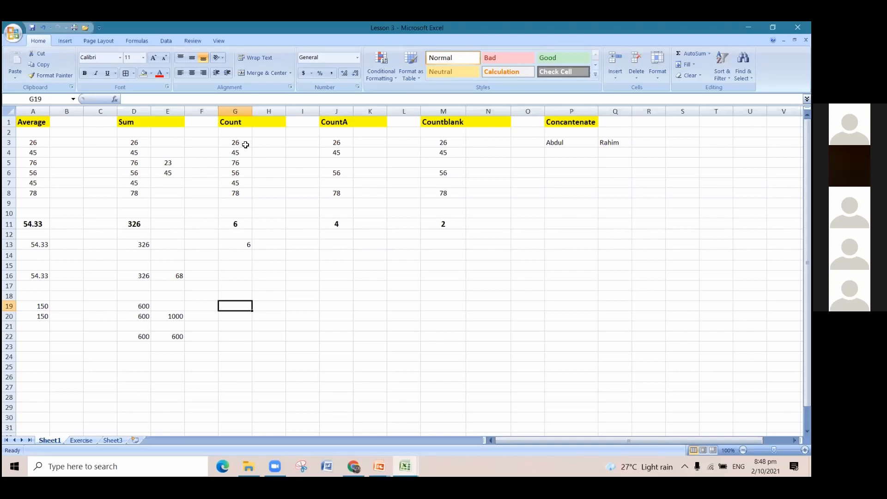
# Count the numbers in the Count column again by entering =COUNT(G3:G8) in cell G16.
pyautogui.moveTo(245, 145); pyautogui.dragTo(245, 190)
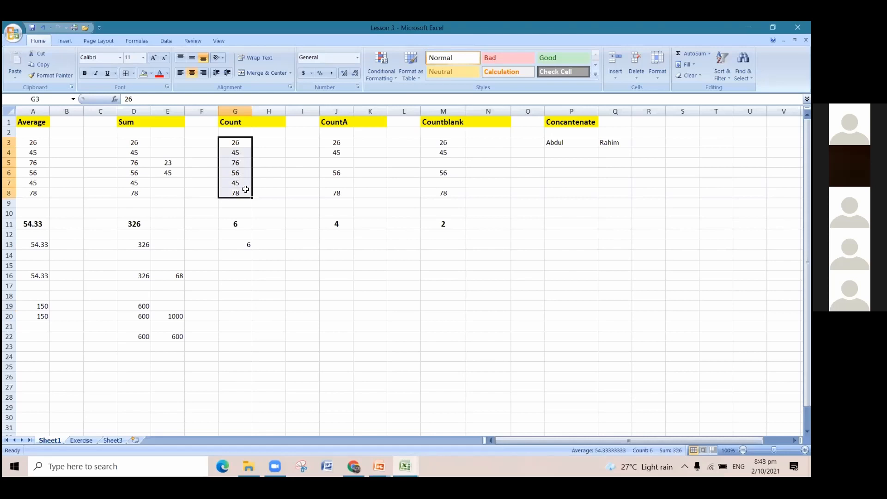
pyautogui.click(248, 275)
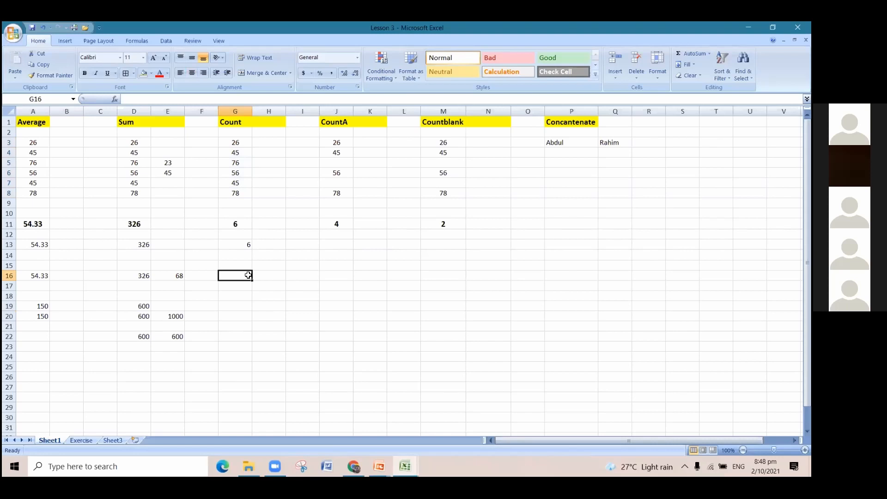
pyautogui.write('=')
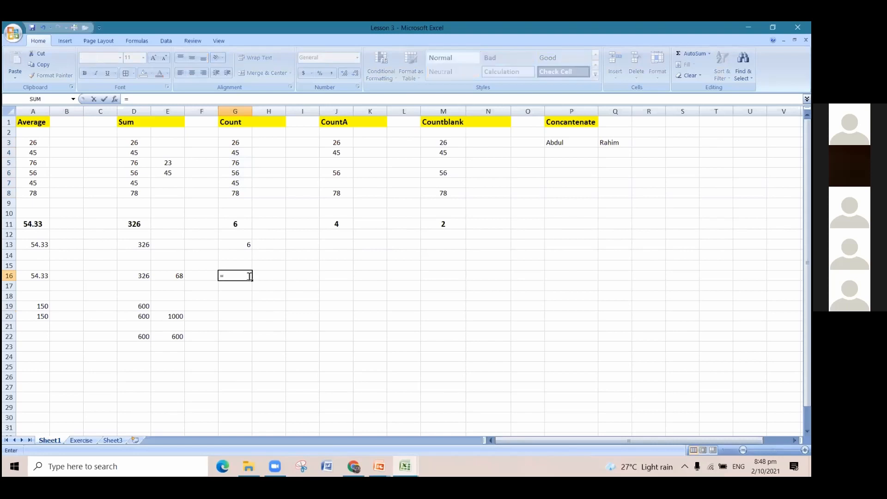
pyautogui.write('c')
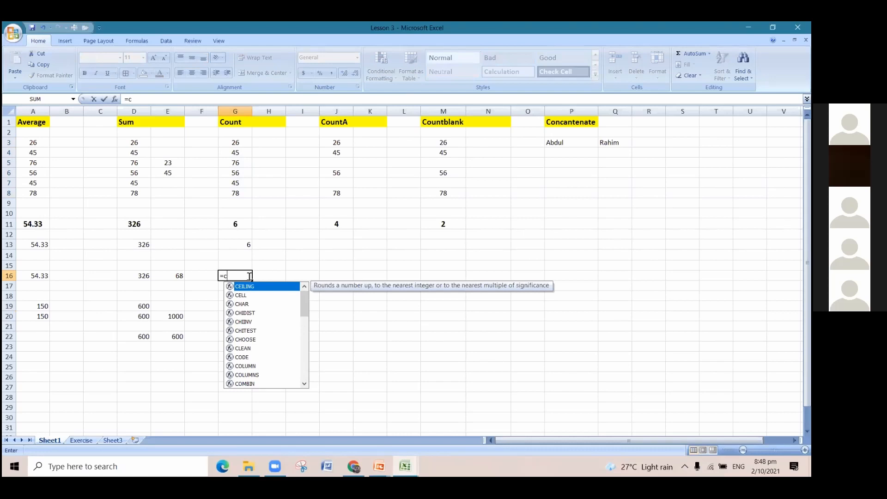
pyautogui.write('ount')
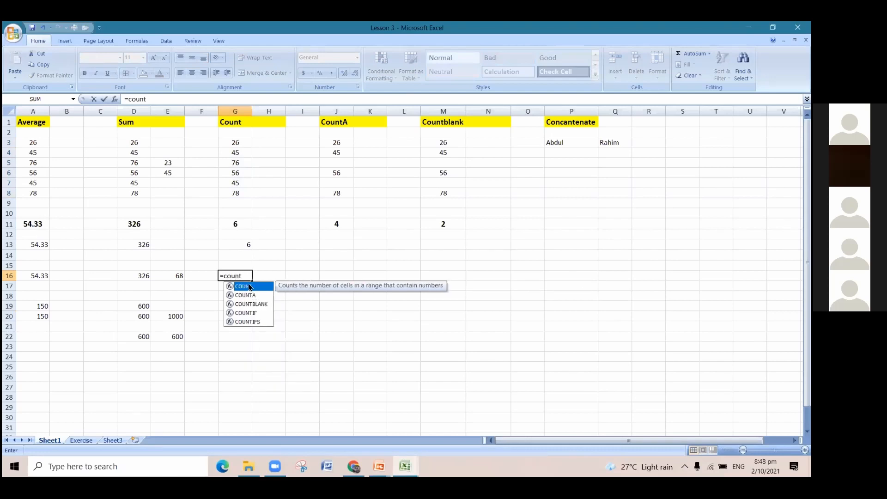
pyautogui.doubleClick(249, 286)
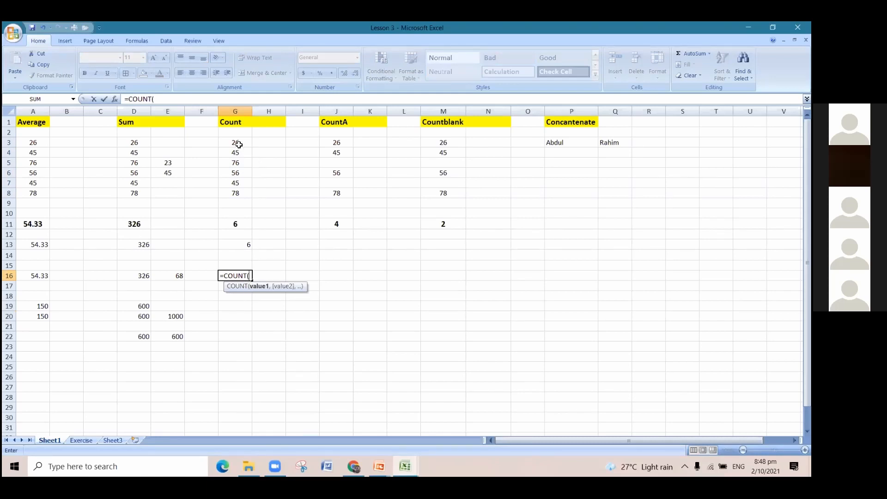
pyautogui.moveTo(239, 145); pyautogui.dragTo(241, 193)
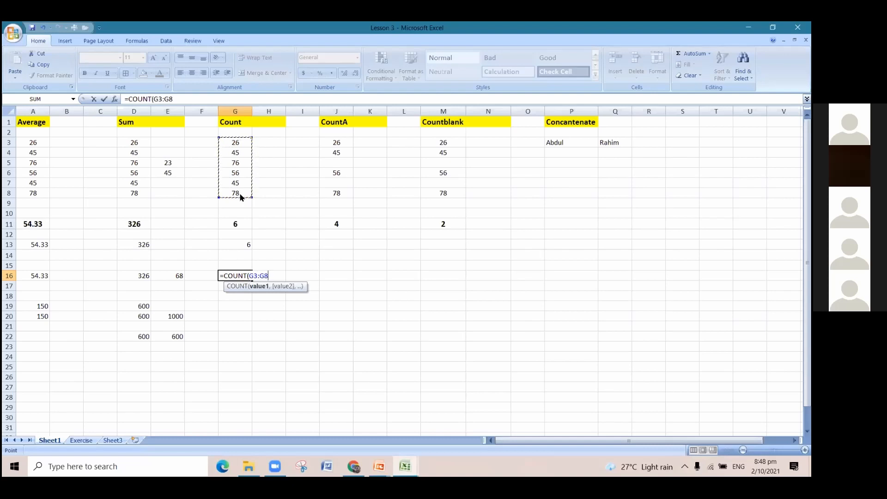
pyautogui.write(')')
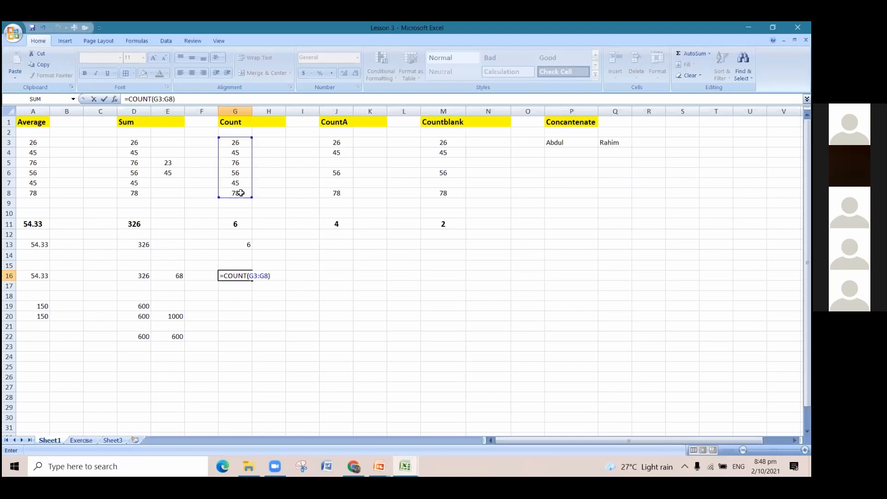
pyautogui.press('Return')
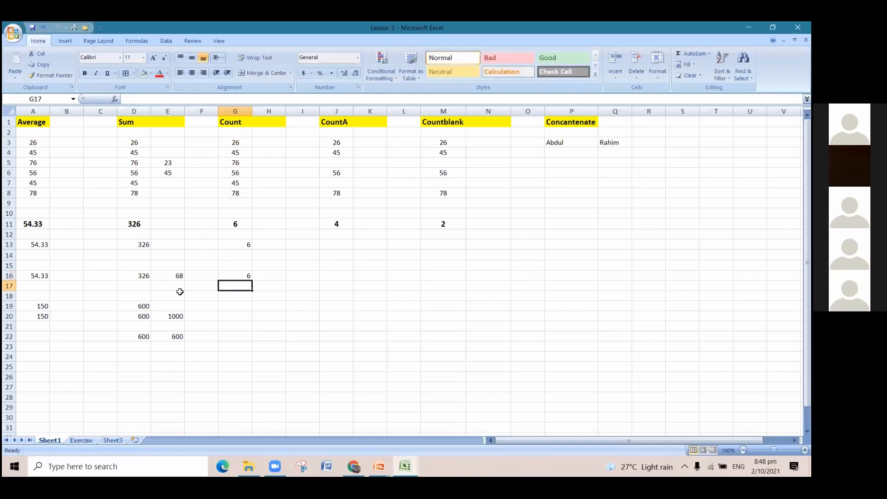
pyautogui.click(239, 273)
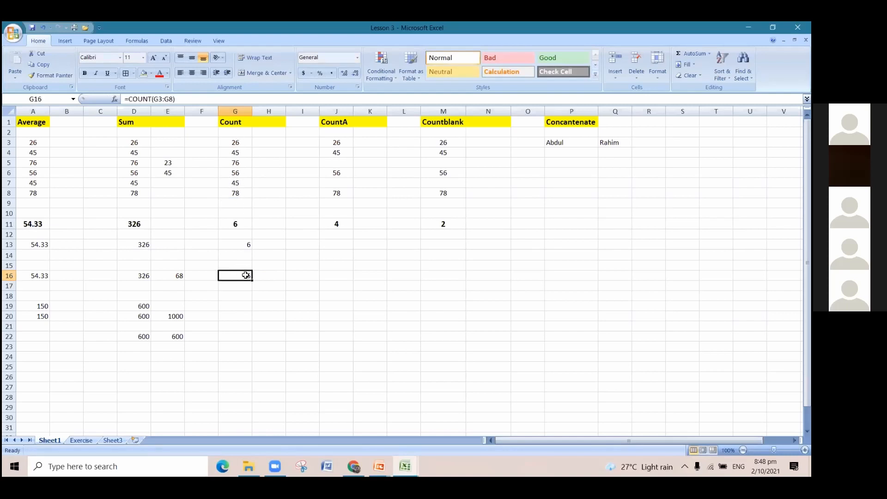
# Replace the number in cell G5 with the letter a to test both COUNT formulas with text.
pyautogui.click(241, 167)
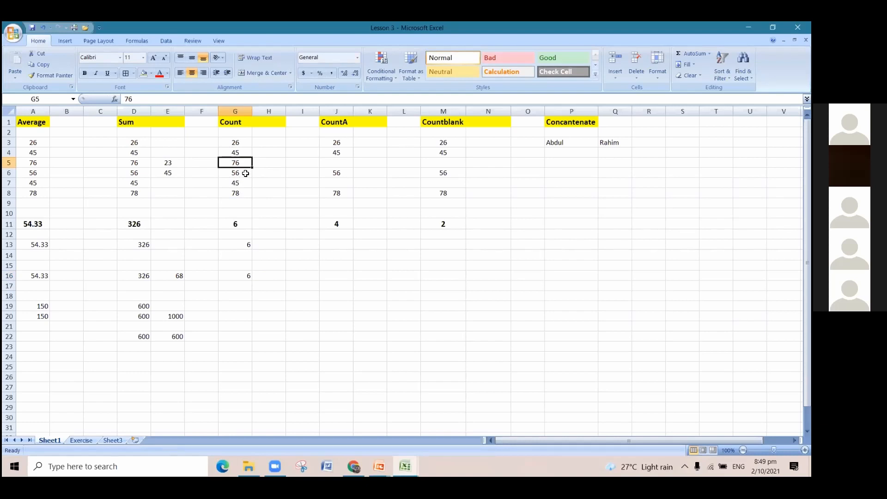
pyautogui.write('a')
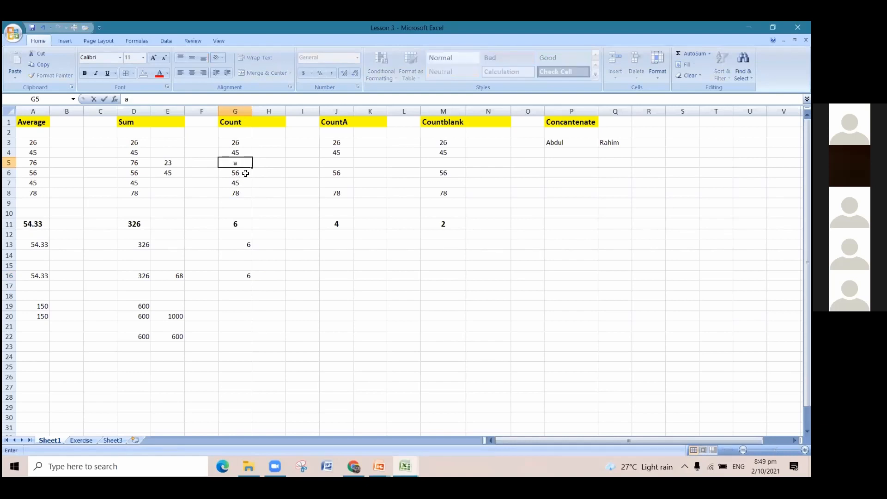
pyautogui.click(294, 307)
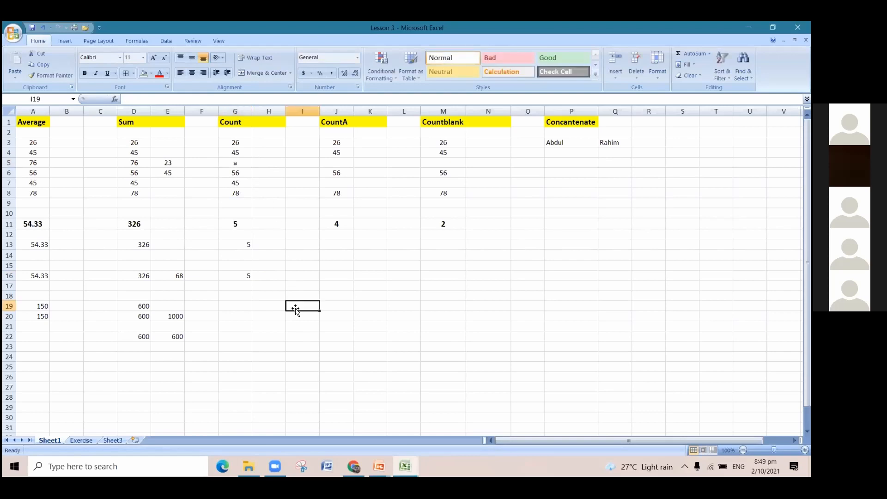
# Check the COUNT formula in cell G16 against the individual numbers and the full range G3:G8.
pyautogui.click(249, 276)
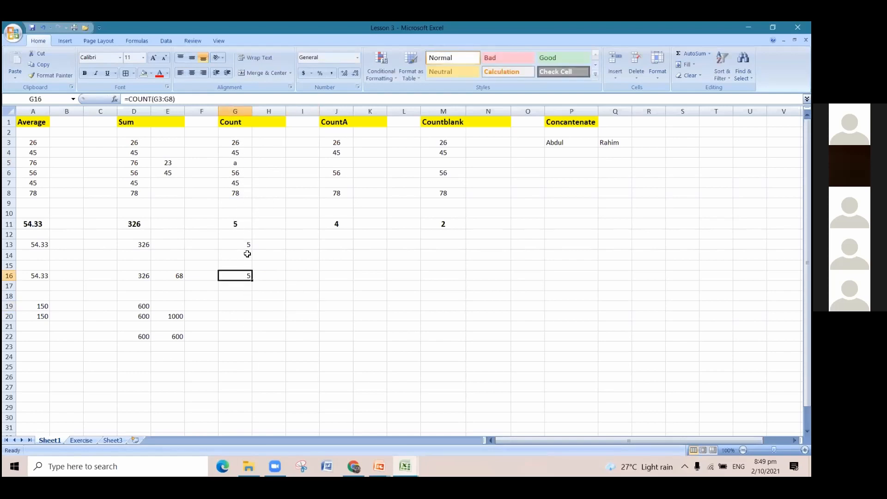
pyautogui.click(241, 141)
pyautogui.click(241, 151)
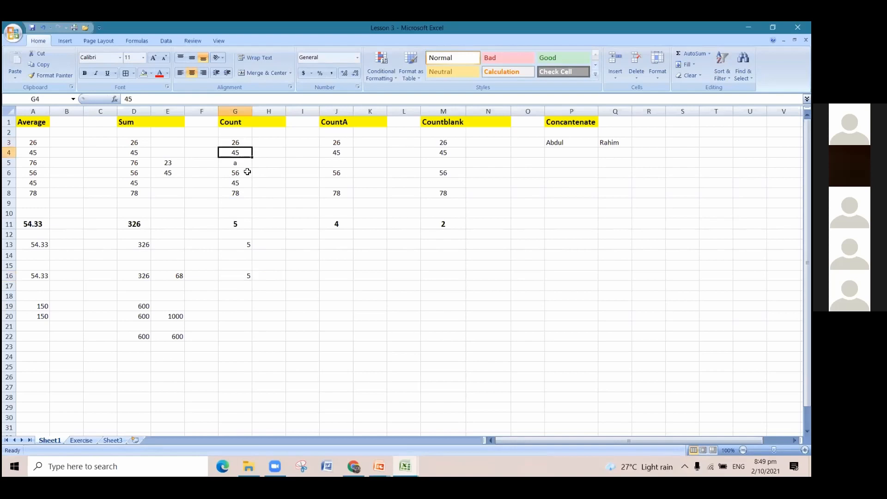
pyautogui.click(244, 172)
pyautogui.click(243, 185)
pyautogui.moveTo(238, 143); pyautogui.dragTo(238, 193)
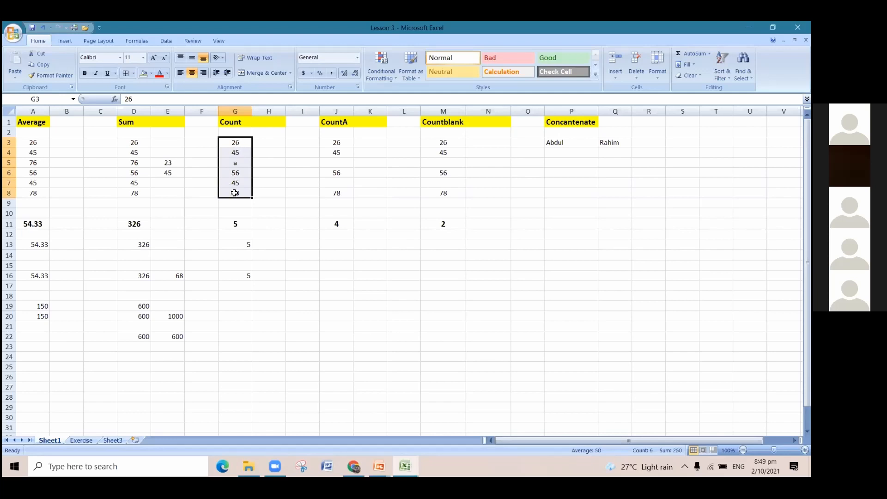
pyautogui.click(250, 275)
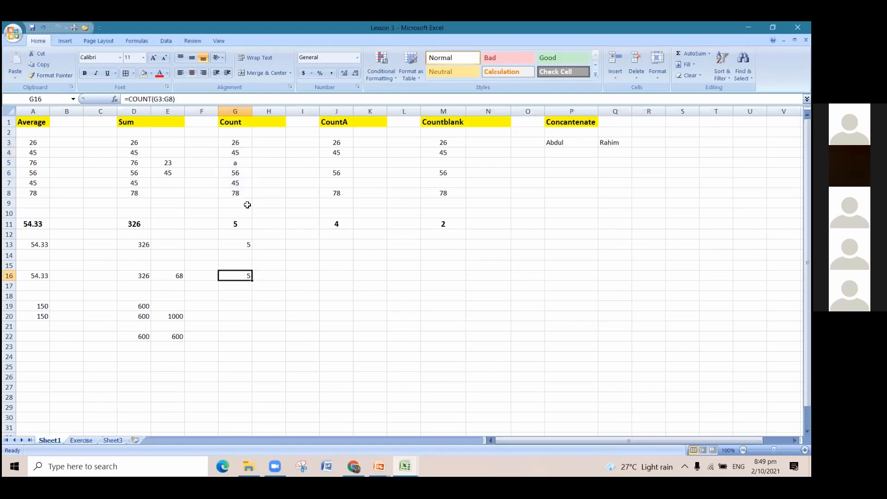
# Set cell G5 back to 76 and select the COUNT formulas in G13:G16 to compare them.
pyautogui.click(240, 164)
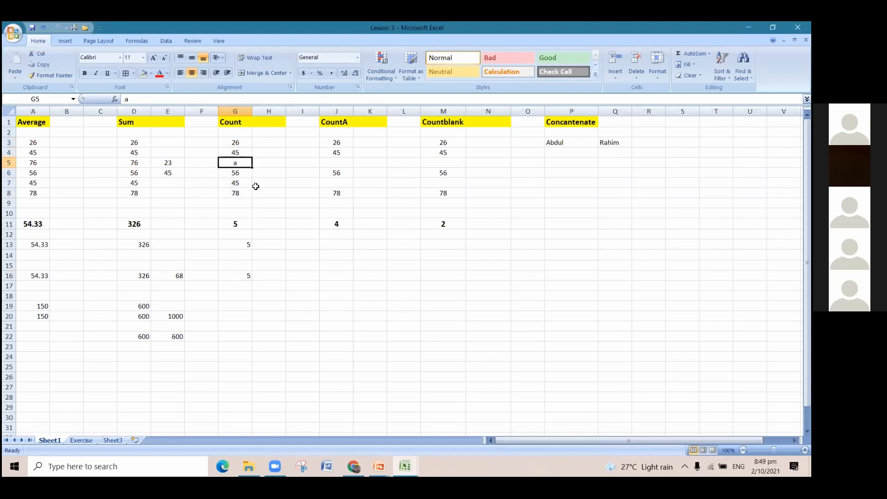
pyautogui.write('76')
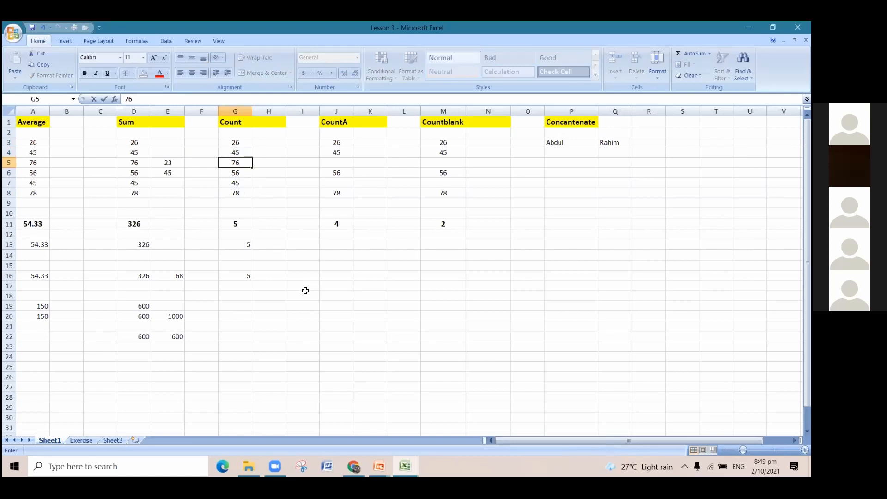
pyautogui.moveTo(235, 245); pyautogui.dragTo(235, 276)
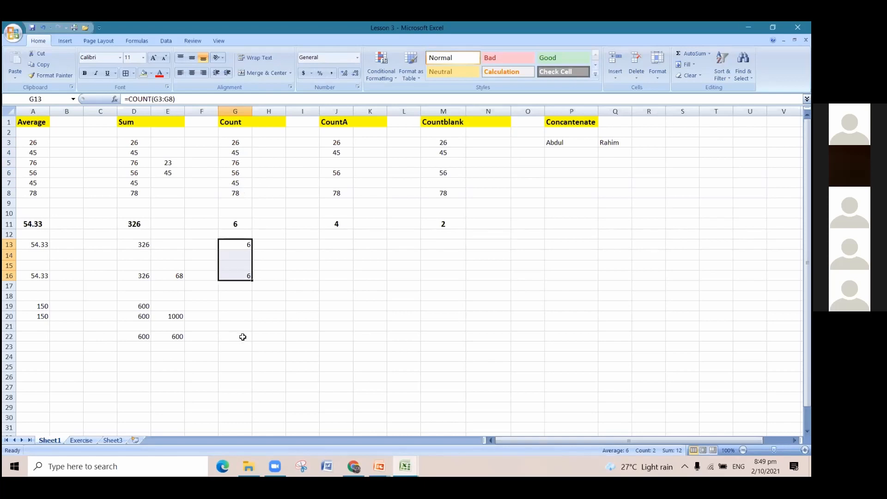
# Count the non-empty cells in the CountA column by entering =COUNTA(J3:J8) in cell J13.
pyautogui.click(330, 243)
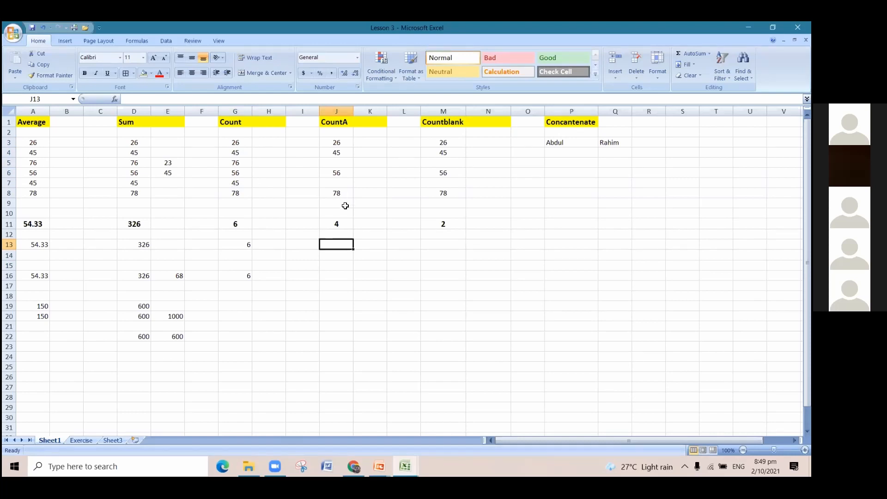
pyautogui.click(339, 169)
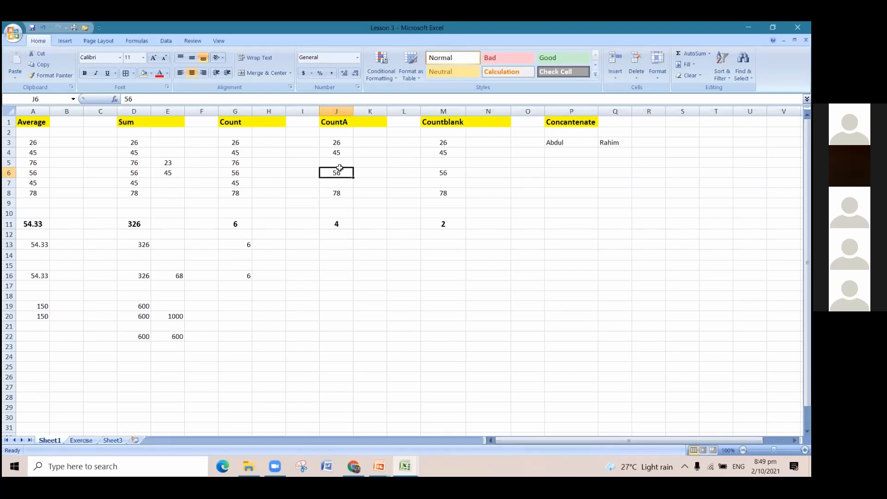
pyautogui.click(340, 244)
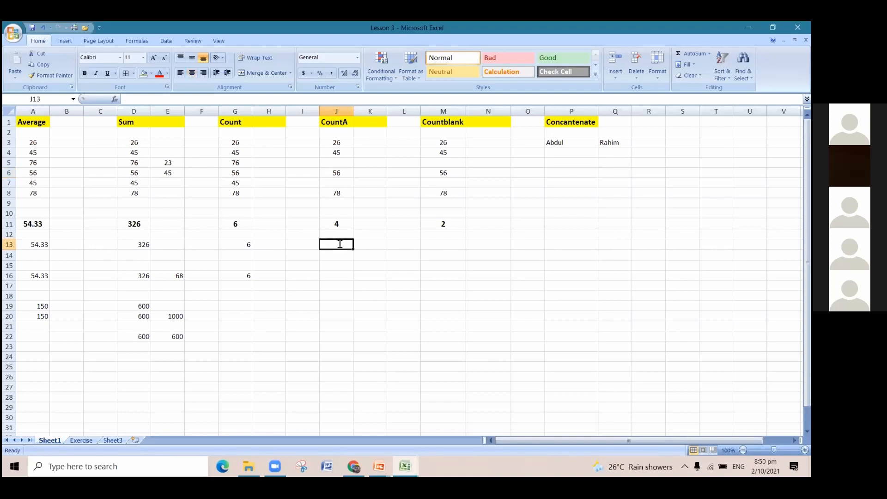
pyautogui.write('=coun')
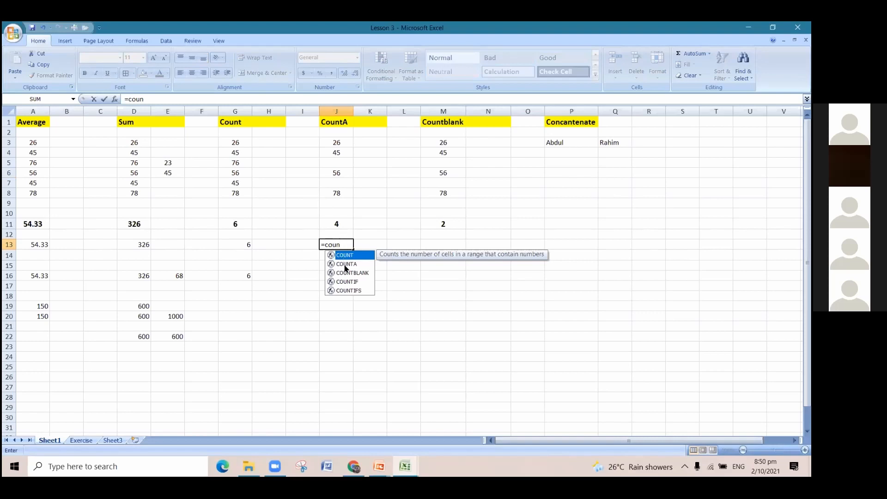
pyautogui.doubleClick(345, 265)
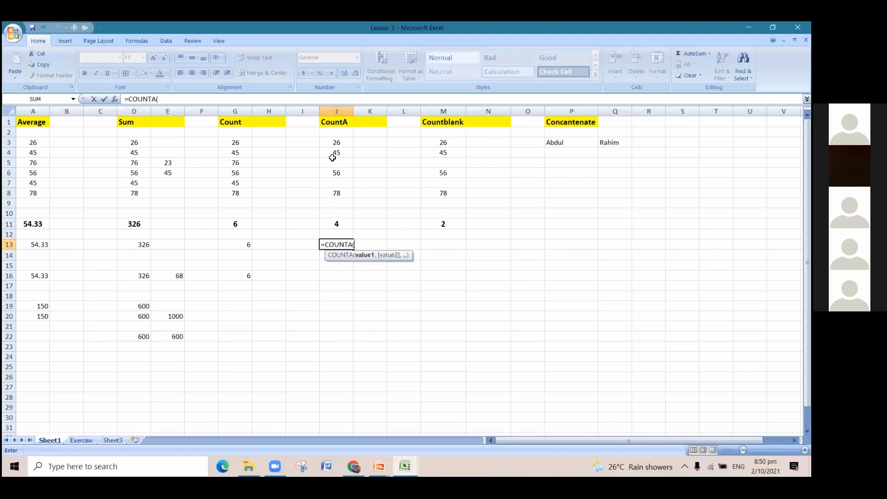
pyautogui.moveTo(334, 143); pyautogui.dragTo(336, 196)
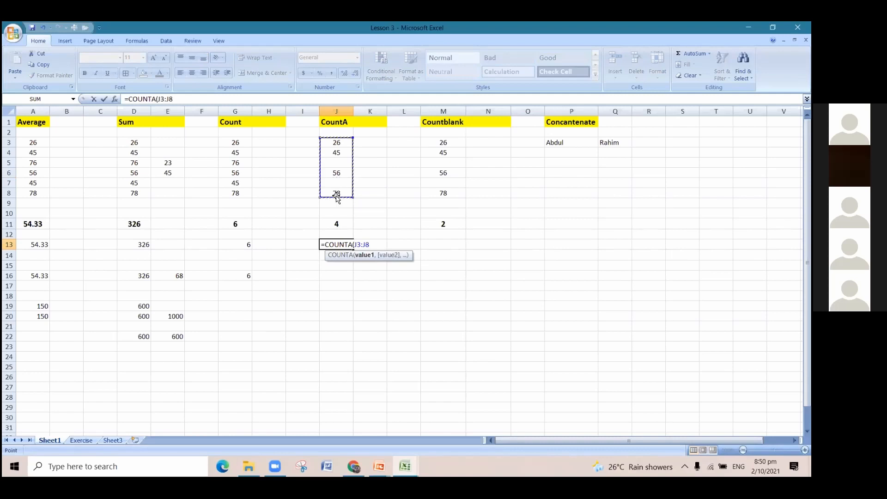
pyautogui.write(')')
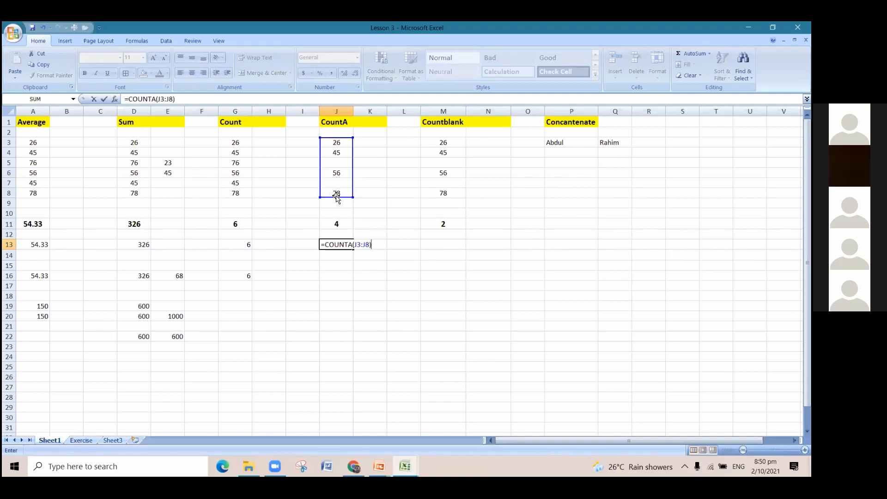
pyautogui.press('Return')
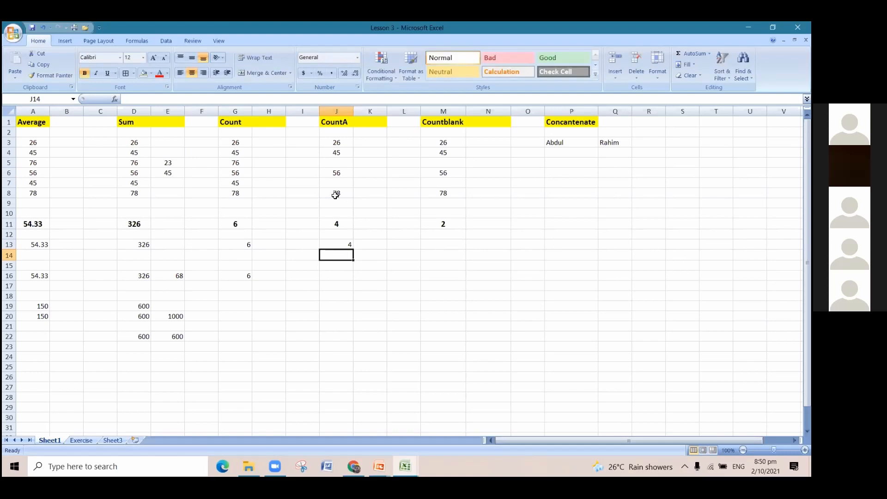
# Review the range J3:J8 and enter the letter a in the blank cell J5 to test COUNTA with text.
pyautogui.click(342, 141)
pyautogui.moveTo(345, 152); pyautogui.dragTo(343, 194)
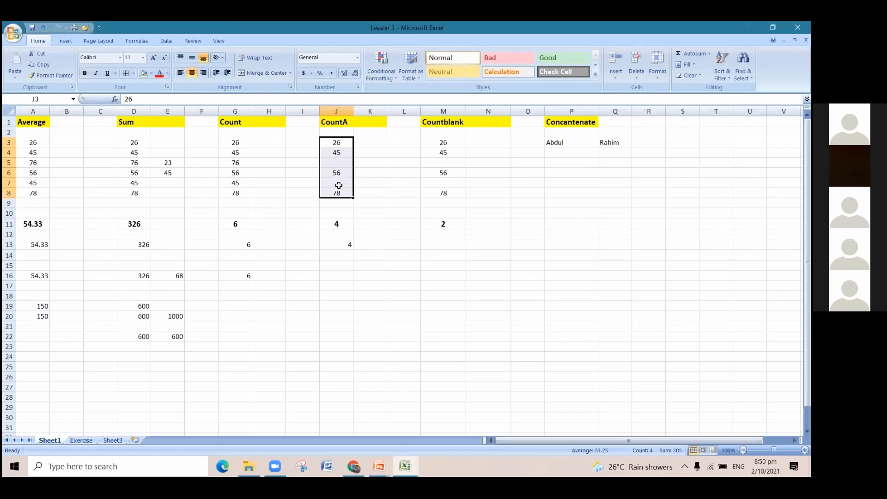
pyautogui.click(341, 166)
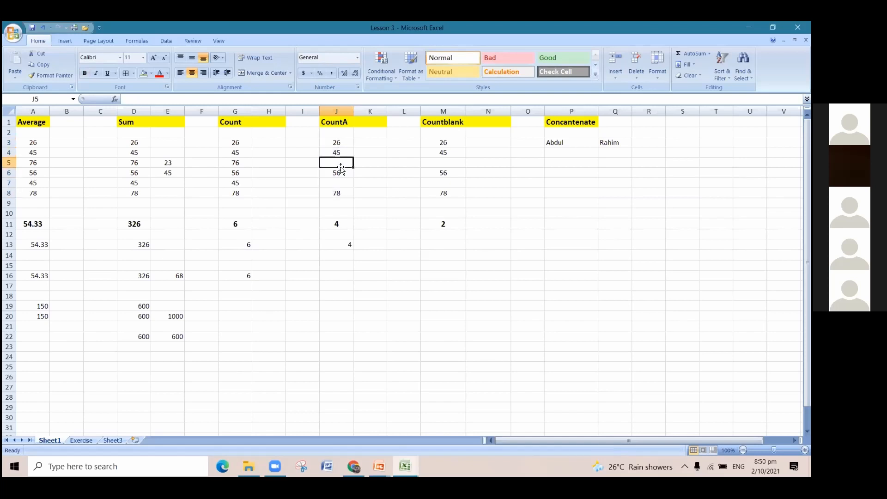
pyautogui.write('a')
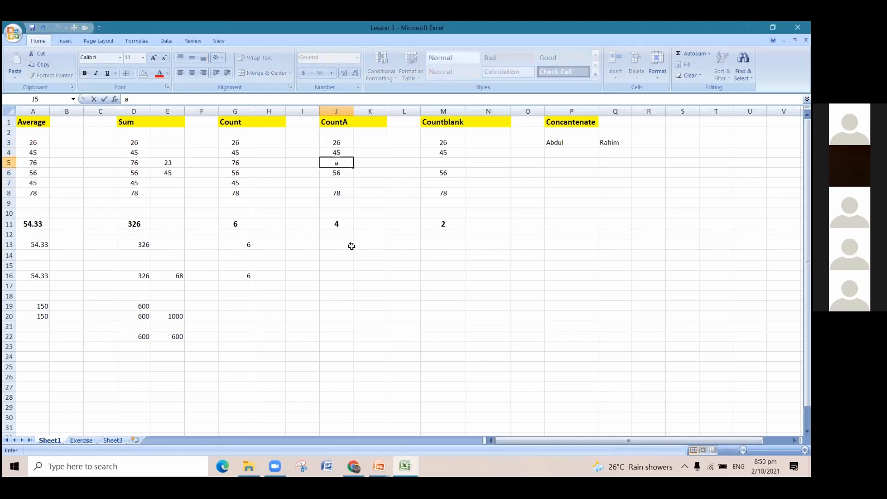
pyautogui.click(366, 280)
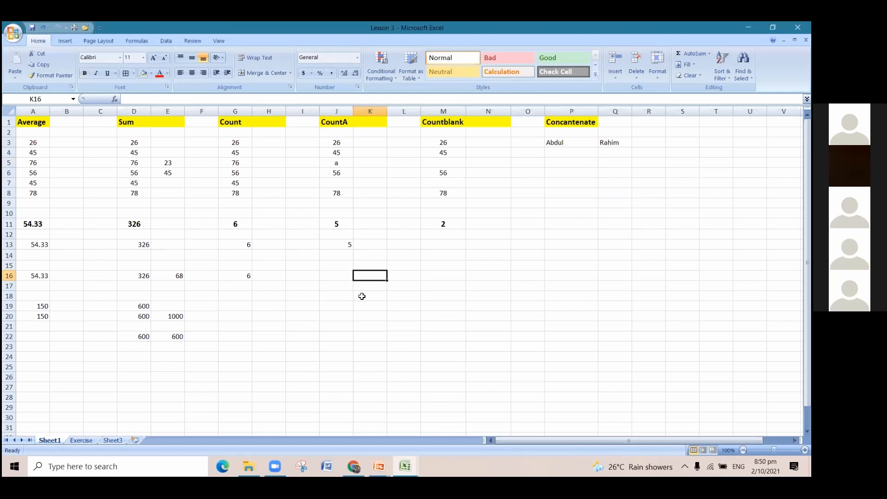
# Check the COUNTA formula in cell J13 against the number and text entries in the CountA column.
pyautogui.press('Up')
pyautogui.press('Up')
pyautogui.press('Up')
pyautogui.press('Left')
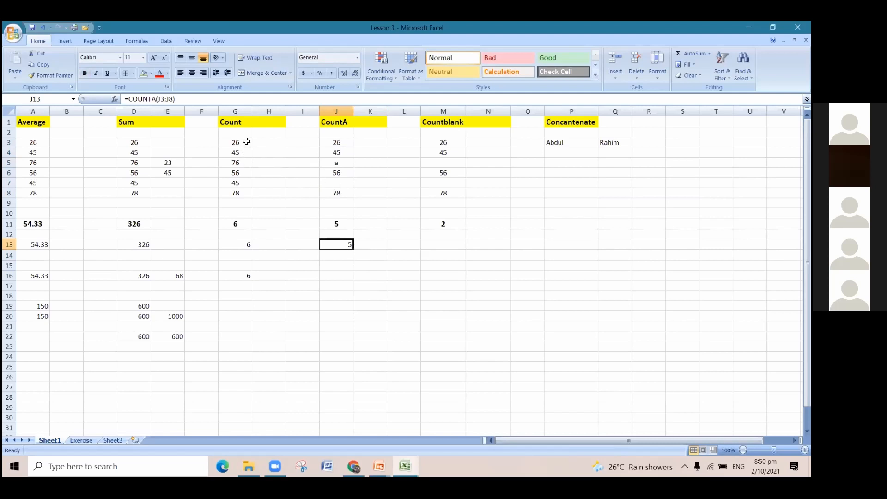
pyautogui.click(342, 159)
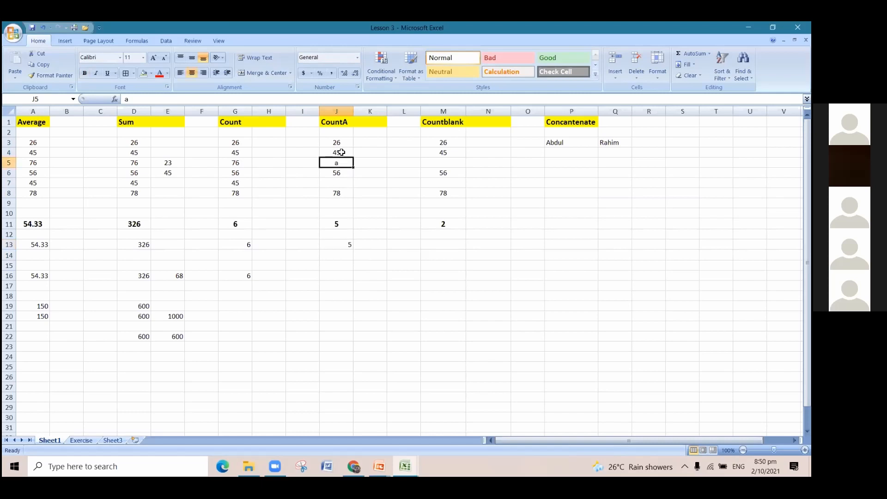
pyautogui.click(342, 152)
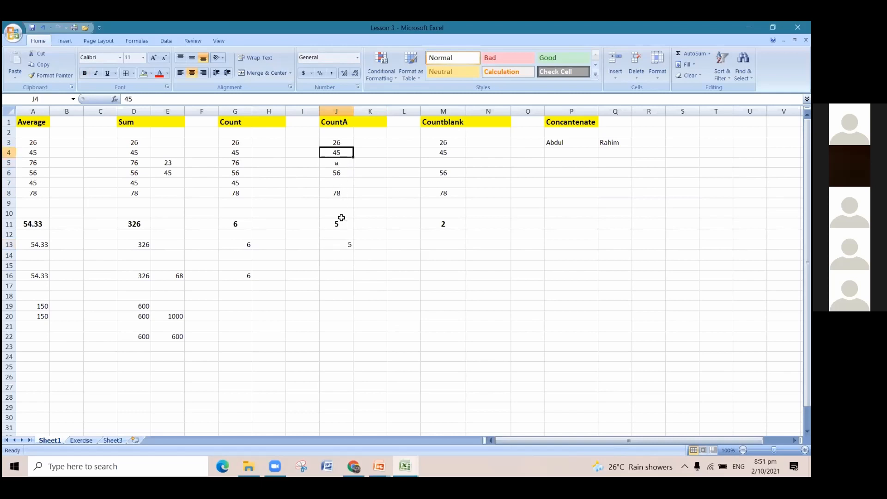
pyautogui.click(342, 244)
pyautogui.click(345, 180)
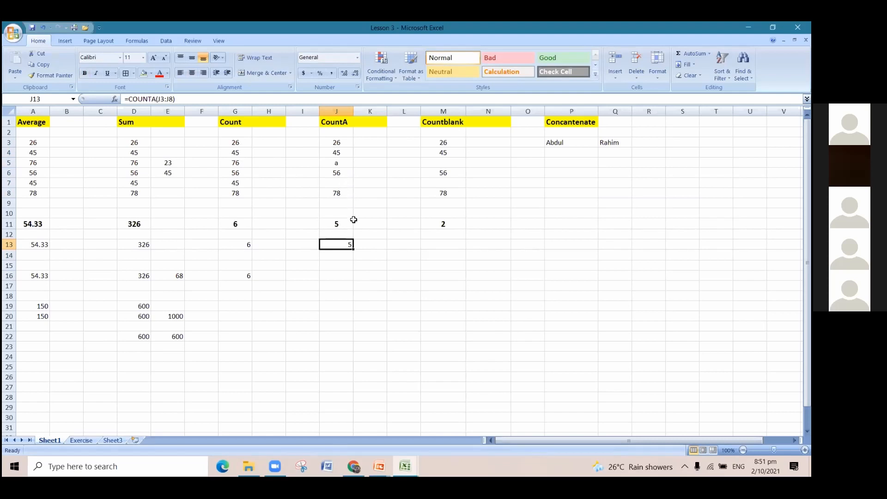
# Clear the letter a from cell J5 in the CountA column.
pyautogui.click(345, 272)
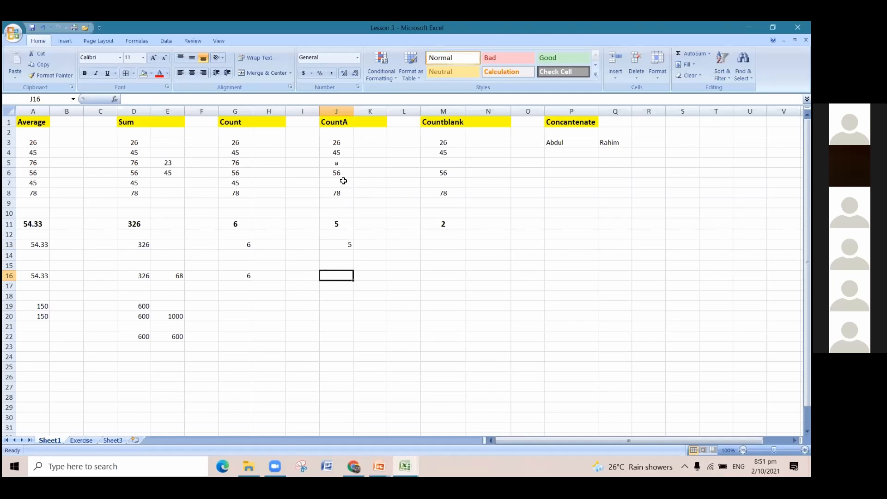
pyautogui.click(340, 138)
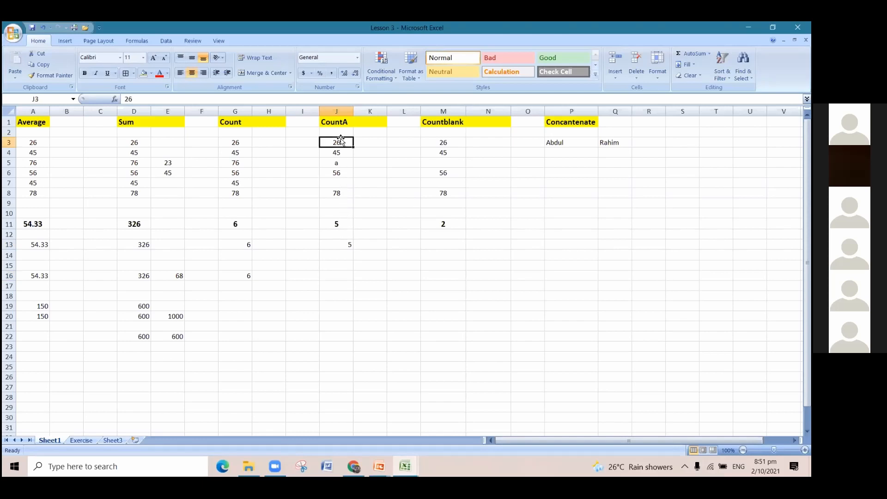
pyautogui.click(343, 160)
pyautogui.press('Delete')
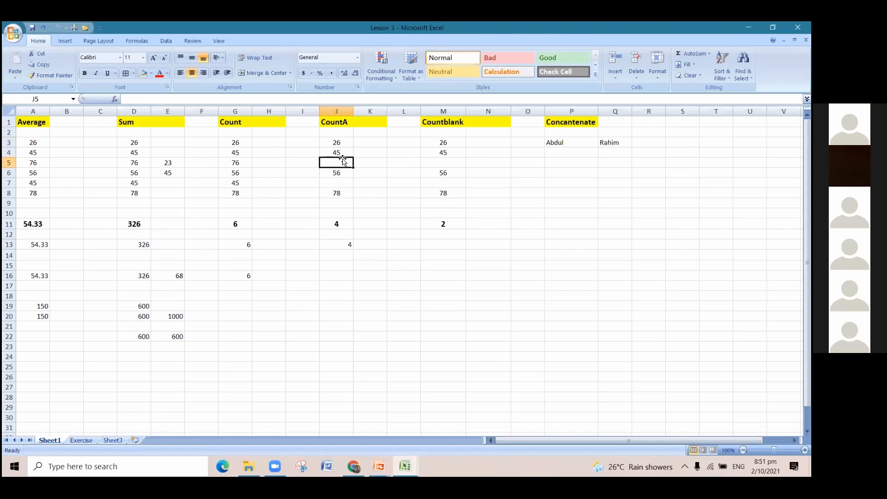
# Count the non-empty cells in the CountA column again by entering =COUNTA(J3:J8) in cell J16.
pyautogui.click(346, 273)
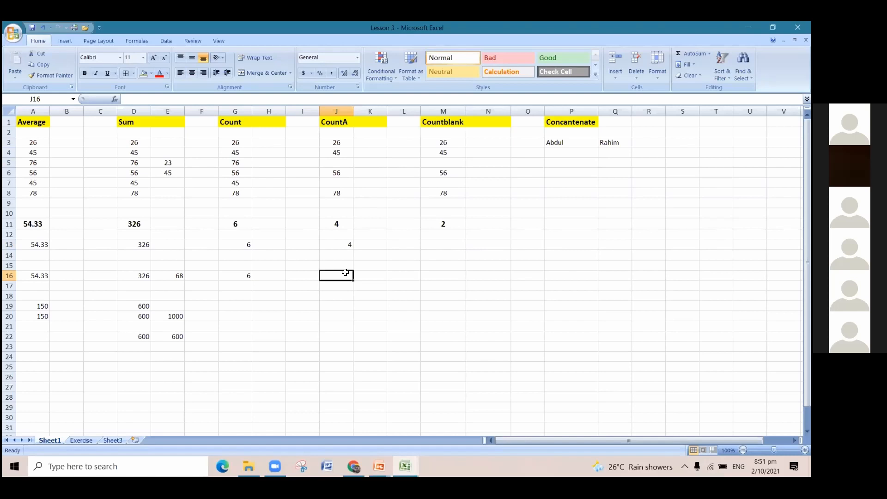
pyautogui.write('=')
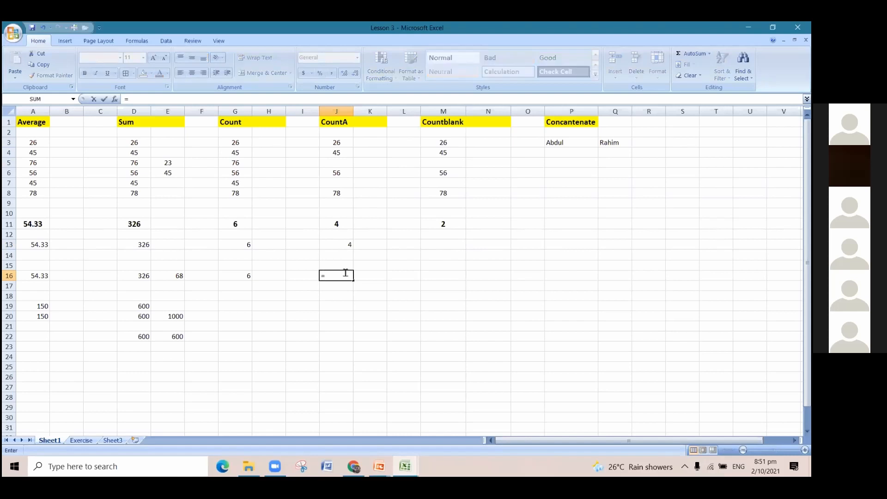
pyautogui.write('coun')
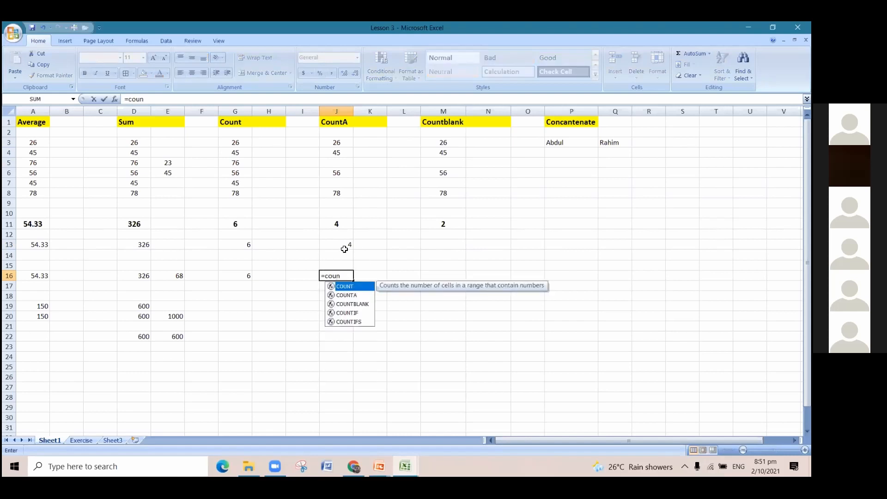
pyautogui.doubleClick(354, 296)
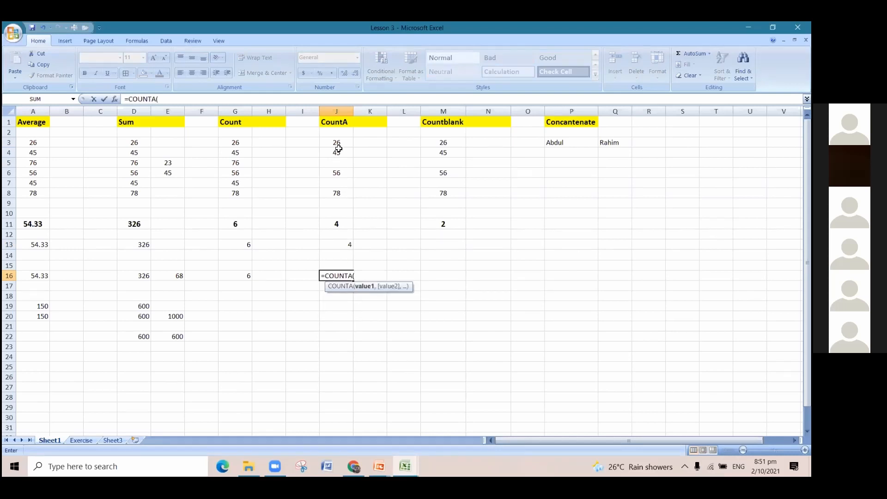
pyautogui.moveTo(338, 143); pyautogui.dragTo(342, 200)
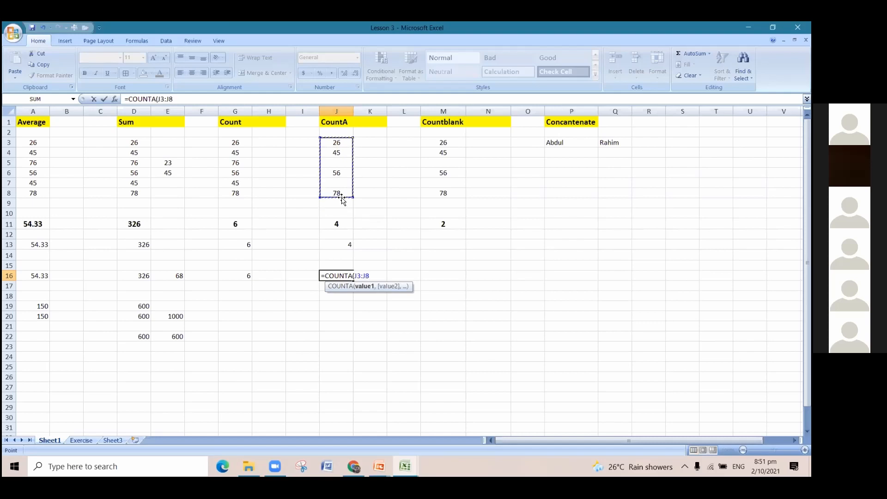
pyautogui.write(')')
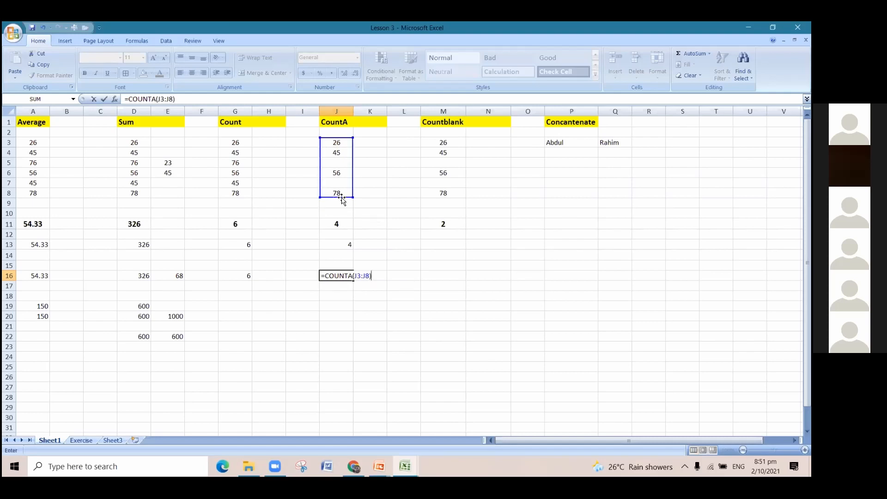
pyautogui.press('Return')
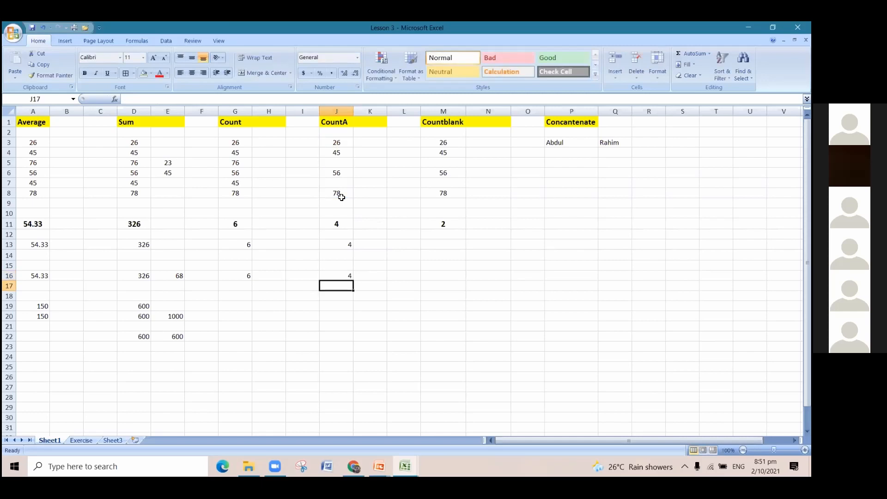
# Enter the letter a in cell J5 and review the range J3:J8 against the COUNTA formula in J16.
pyautogui.click(336, 143)
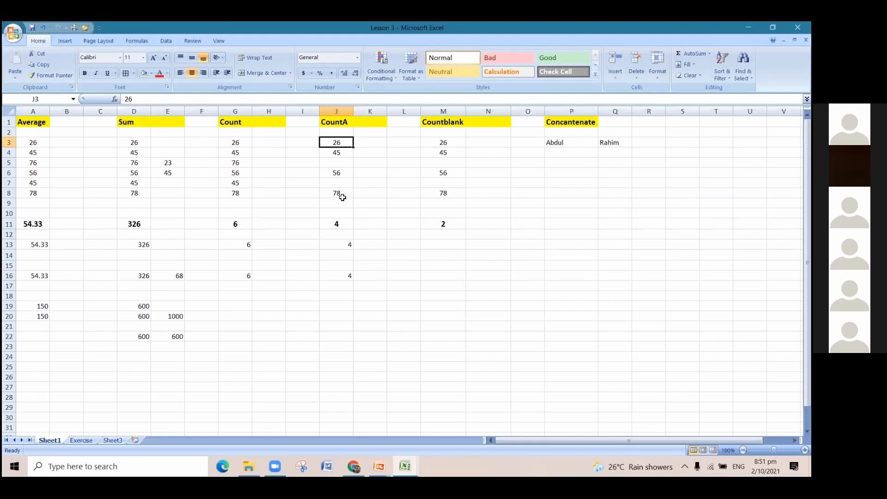
pyautogui.click(350, 274)
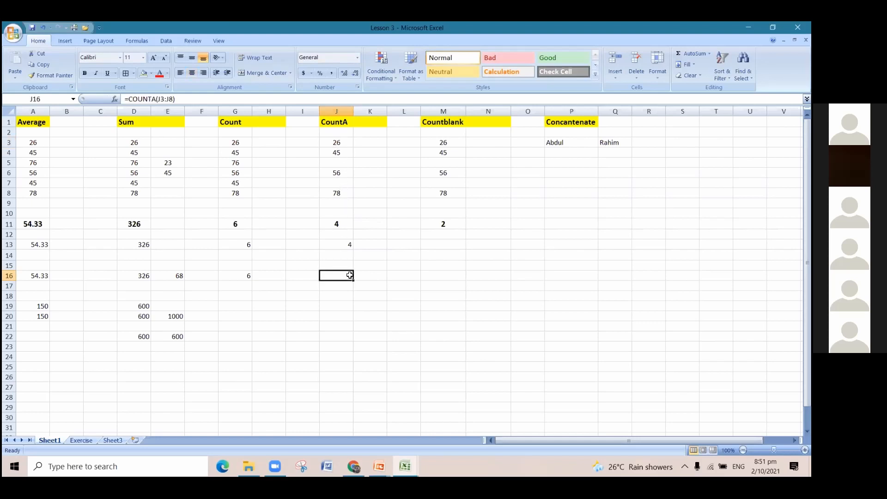
pyautogui.click(344, 162)
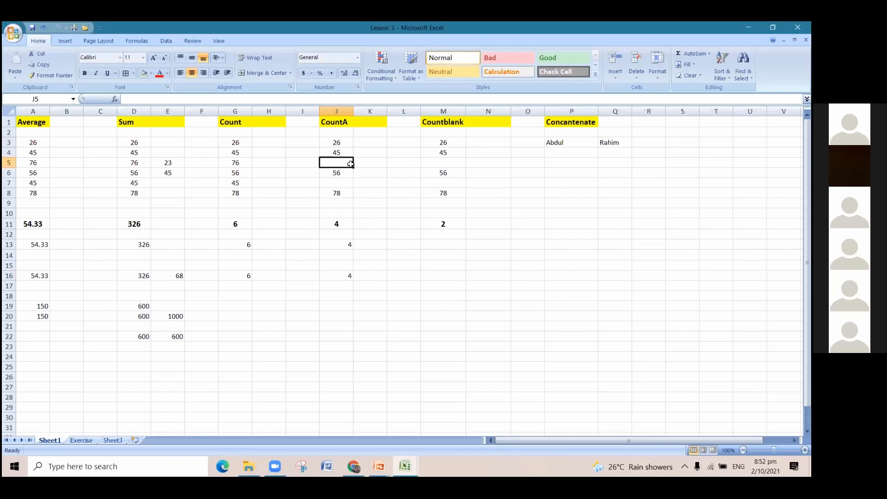
pyautogui.write('a')
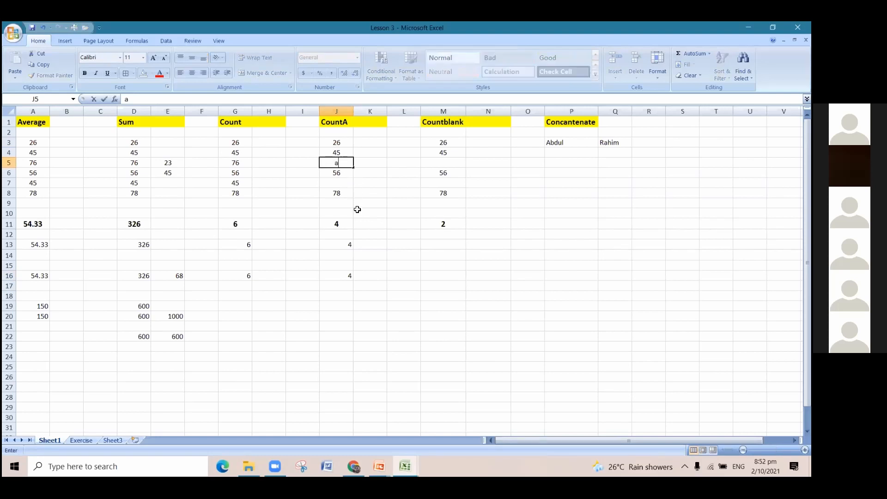
pyautogui.click(364, 203)
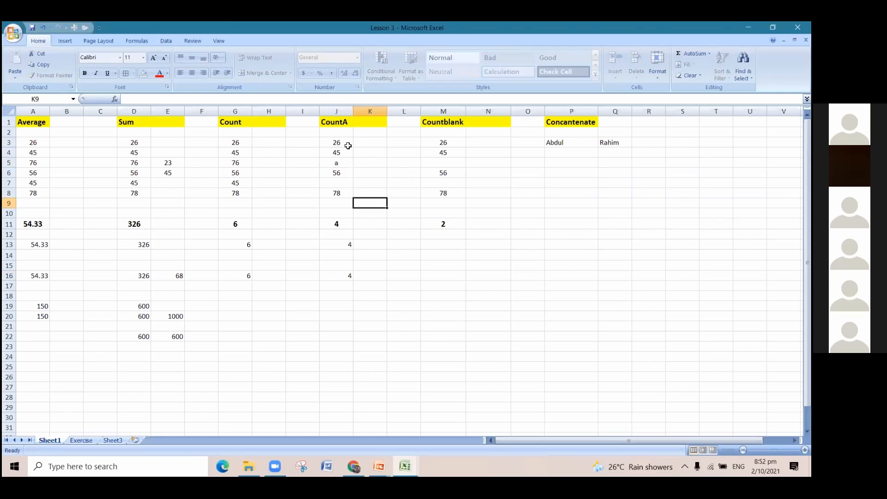
pyautogui.click(348, 162)
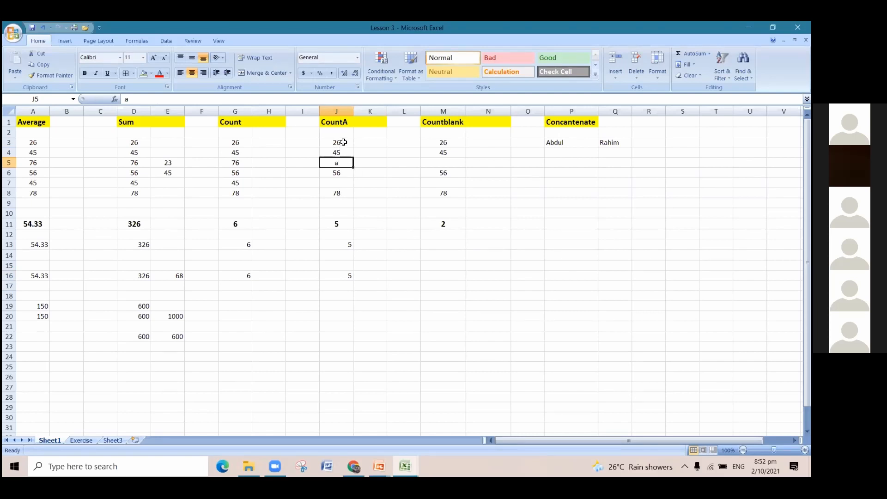
pyautogui.moveTo(343, 142); pyautogui.dragTo(349, 192)
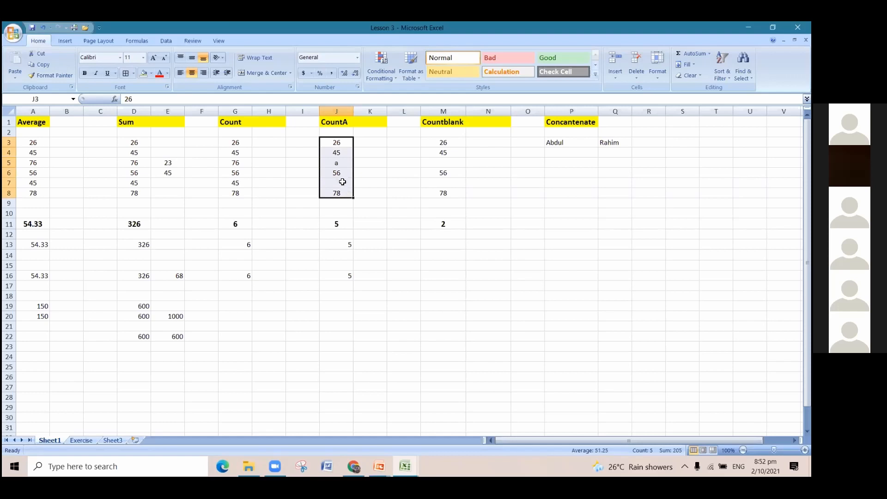
pyautogui.click(342, 183)
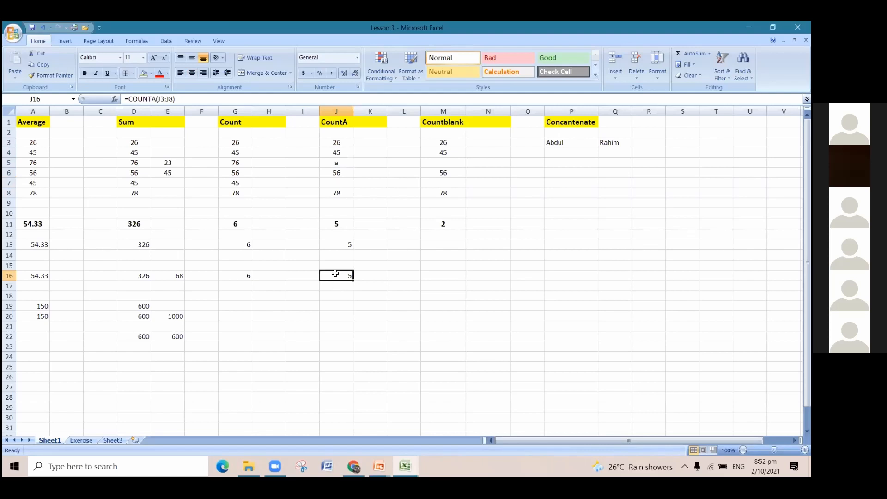
# Count the empty cells in the Countblank column by entering =COUNTBLANK(M3:M8) in cell M13.
pyautogui.click(436, 244)
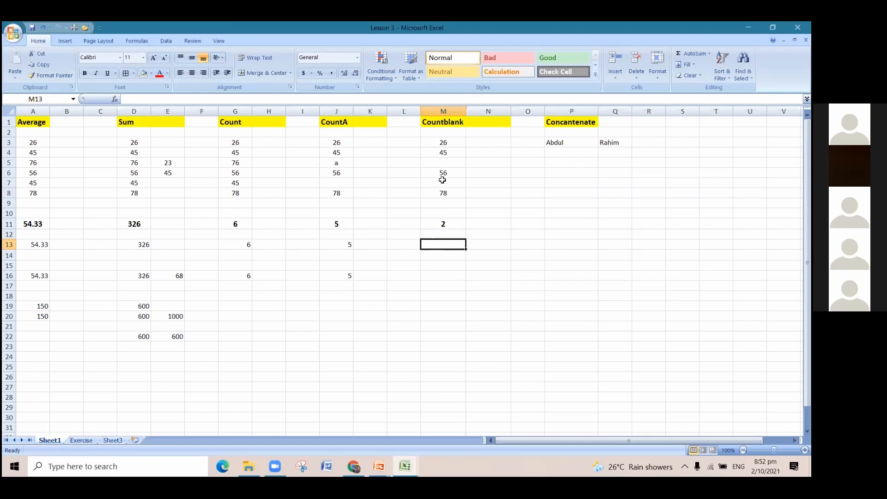
pyautogui.moveTo(443, 142); pyautogui.dragTo(444, 194)
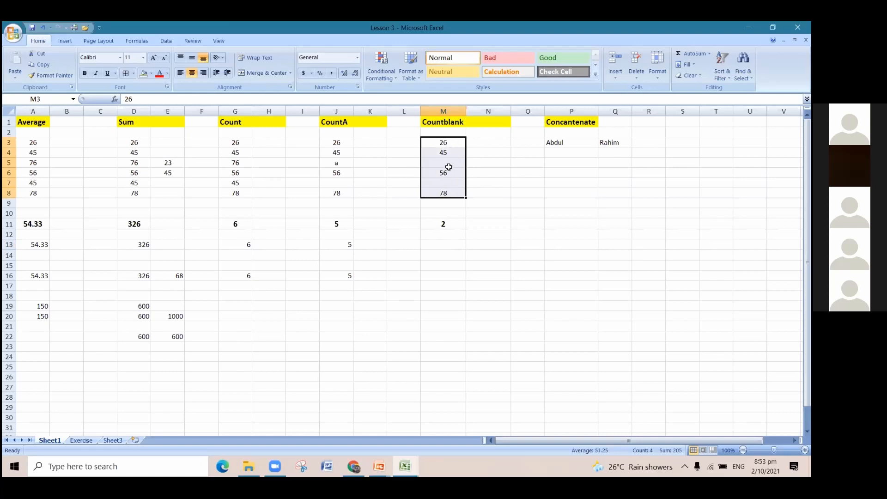
pyautogui.click(441, 246)
pyautogui.write('=')
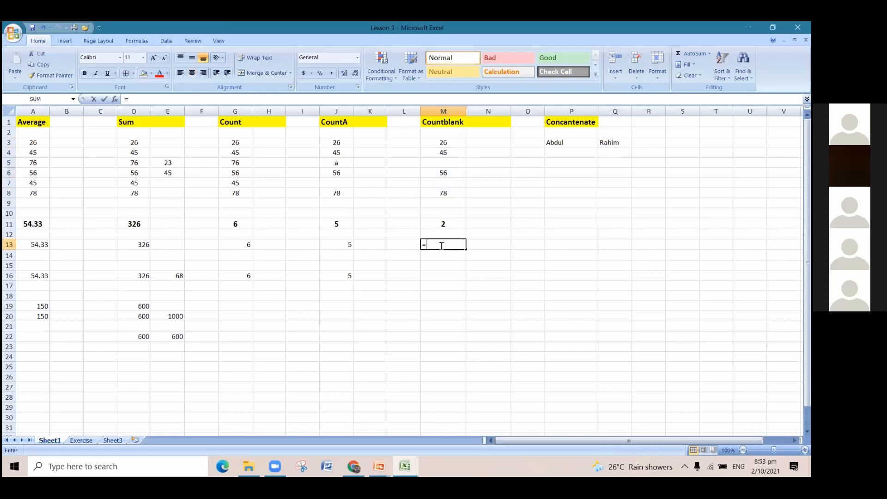
pyautogui.write('c')
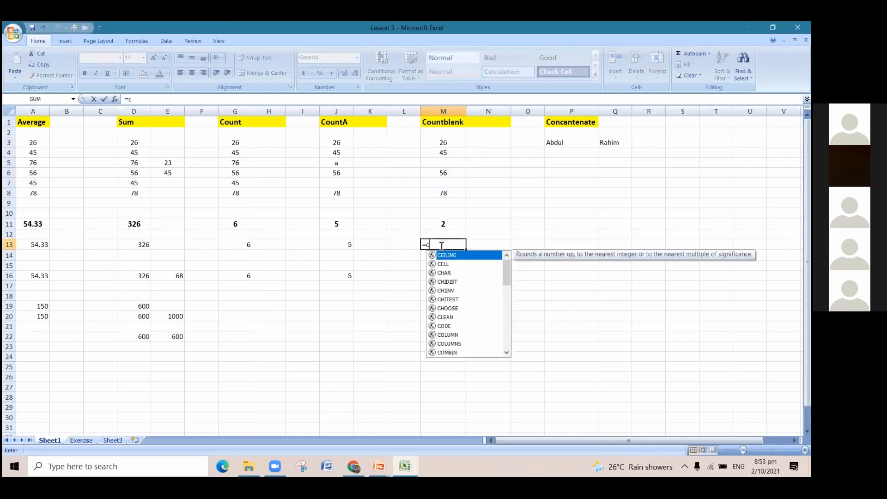
pyautogui.write('o')
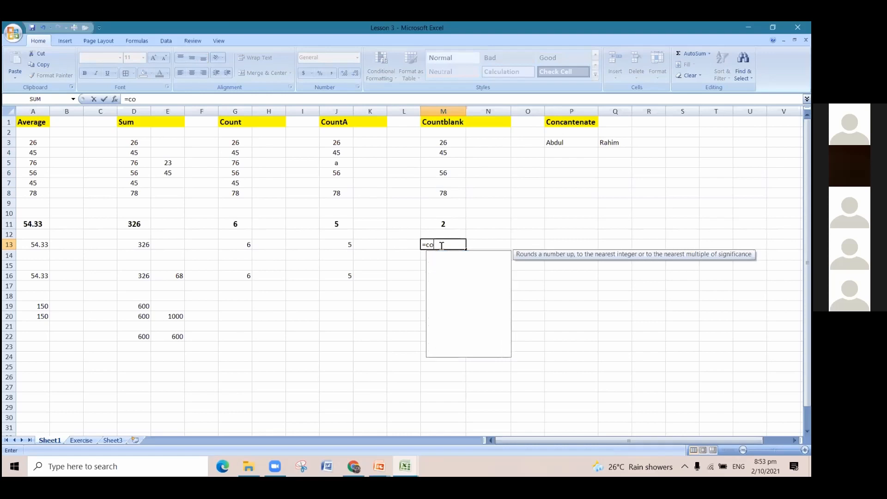
pyautogui.write('u')
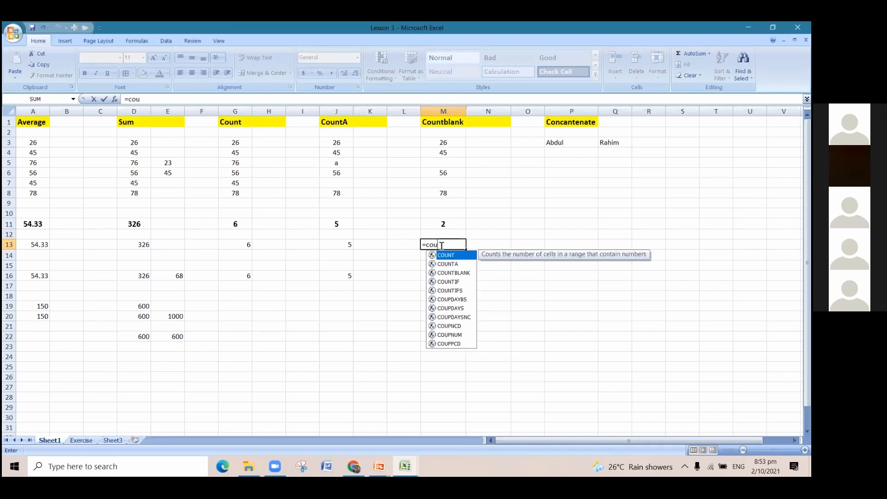
pyautogui.click(462, 274)
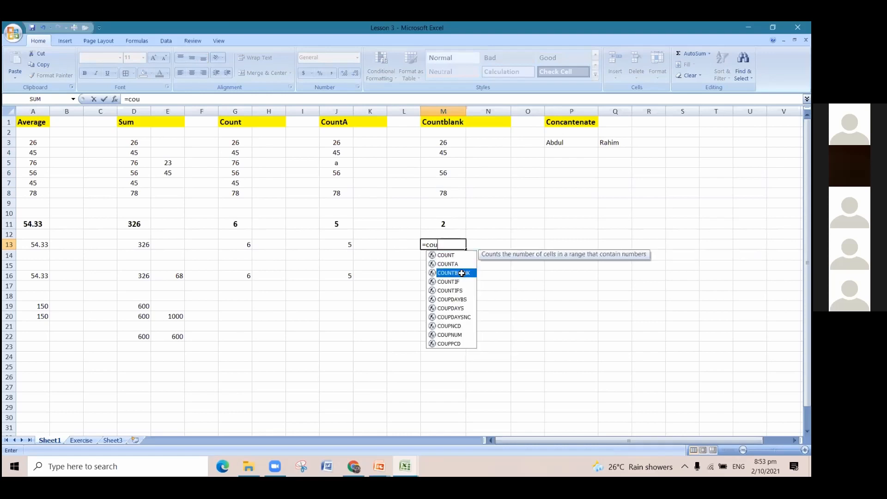
pyautogui.press('Tab')
pyautogui.moveTo(448, 145); pyautogui.dragTo(451, 191)
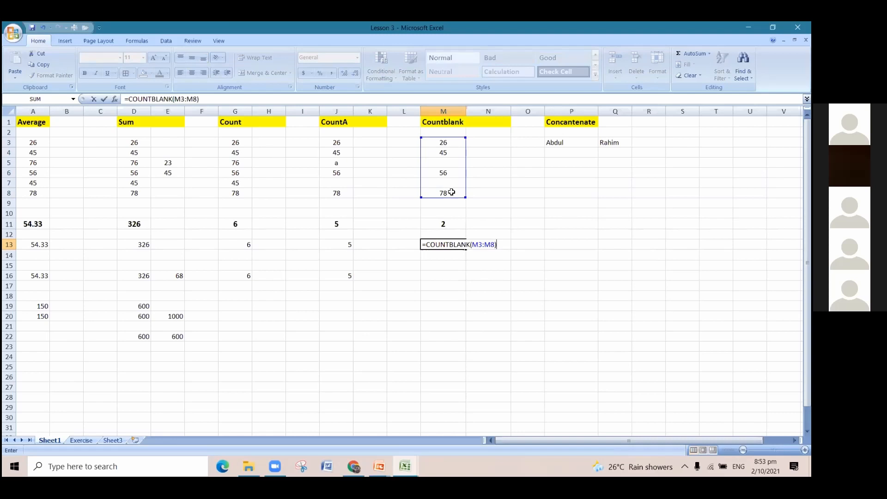
pyautogui.press('Return')
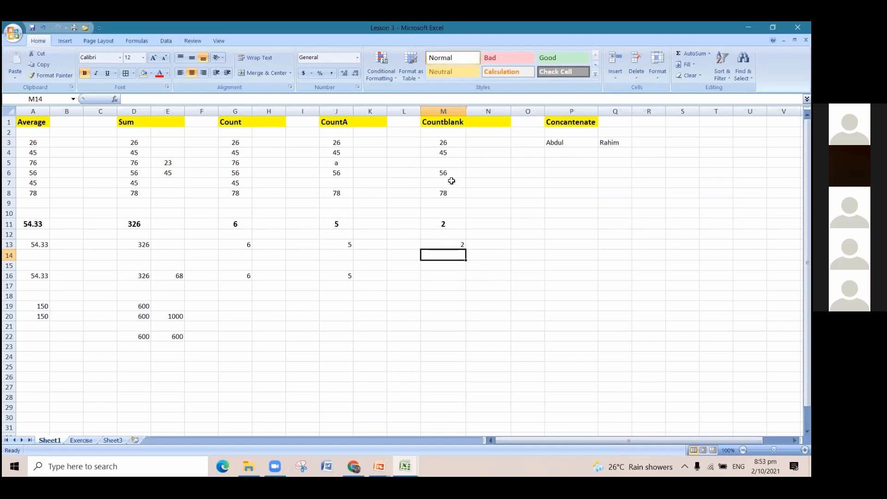
# Enter the letter a in the blank cell M5 and check the COUNTBLANK formula in M13 against the remaining blank.
pyautogui.click(453, 171)
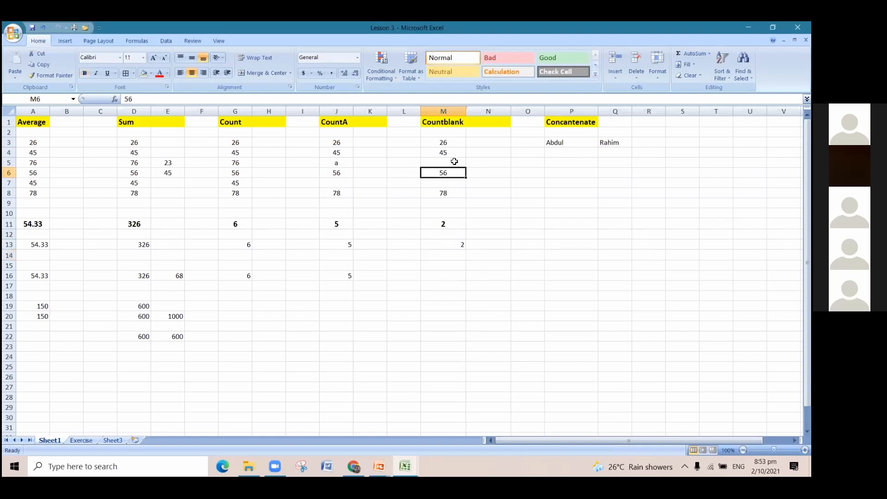
pyautogui.click(454, 161)
pyautogui.write('a')
pyautogui.press('Return')
pyautogui.click(452, 161)
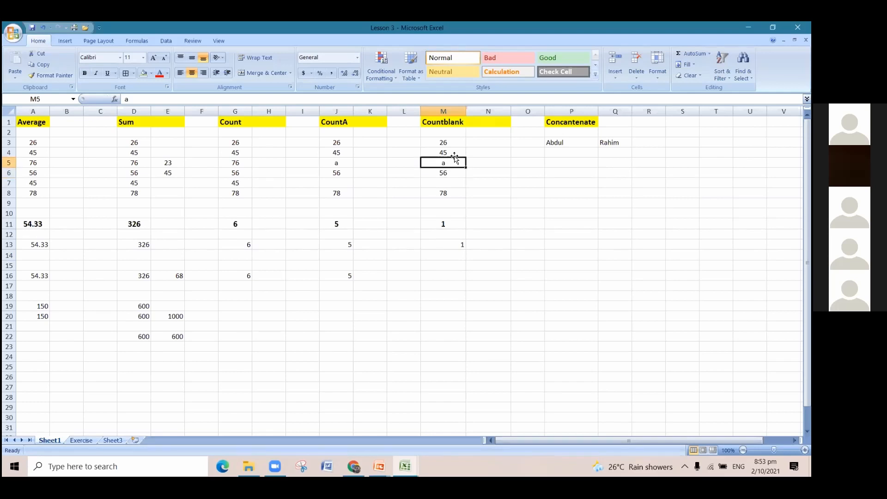
pyautogui.click(455, 183)
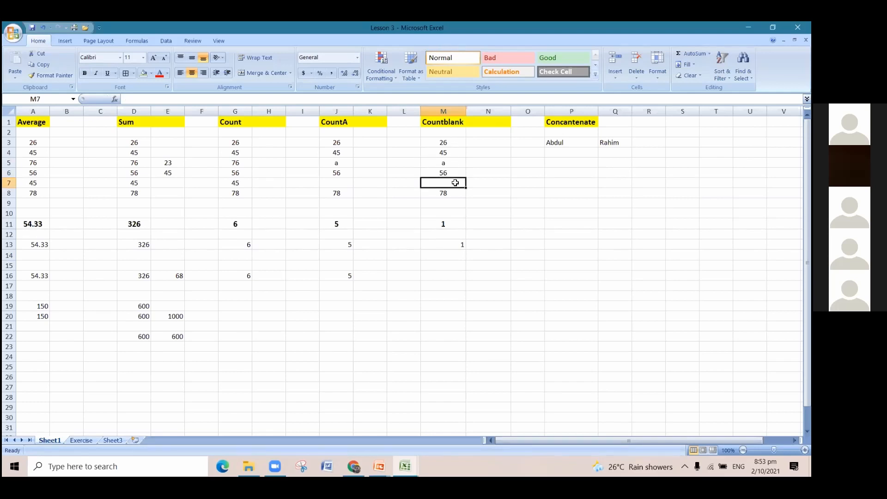
pyautogui.click(454, 244)
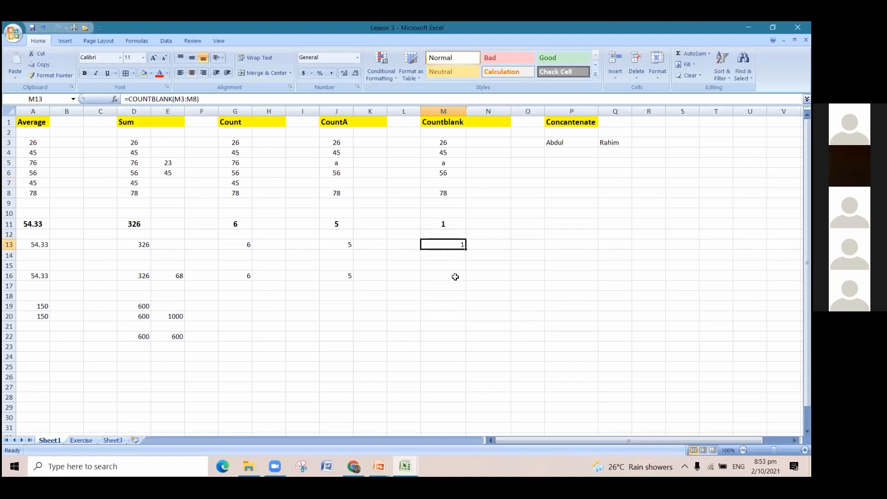
# Clear the letter from cell M5 and review the blank cells in the range M3:M8.
pyautogui.click(455, 276)
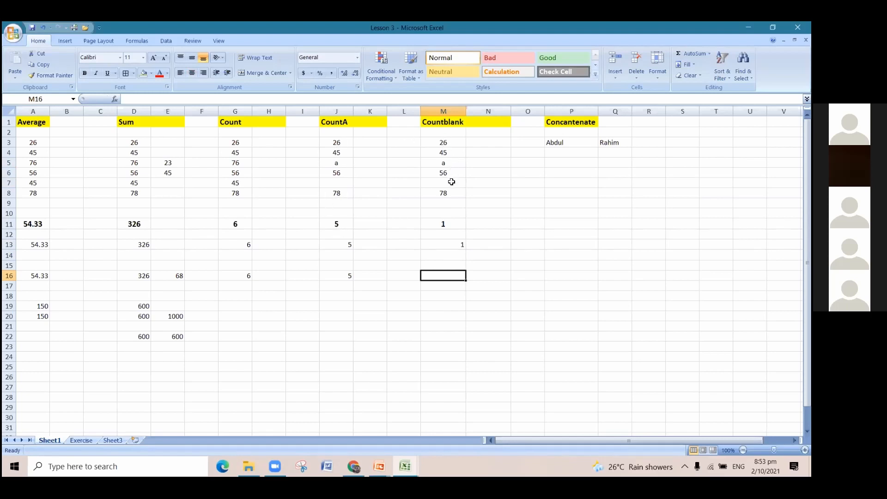
pyautogui.click(451, 165)
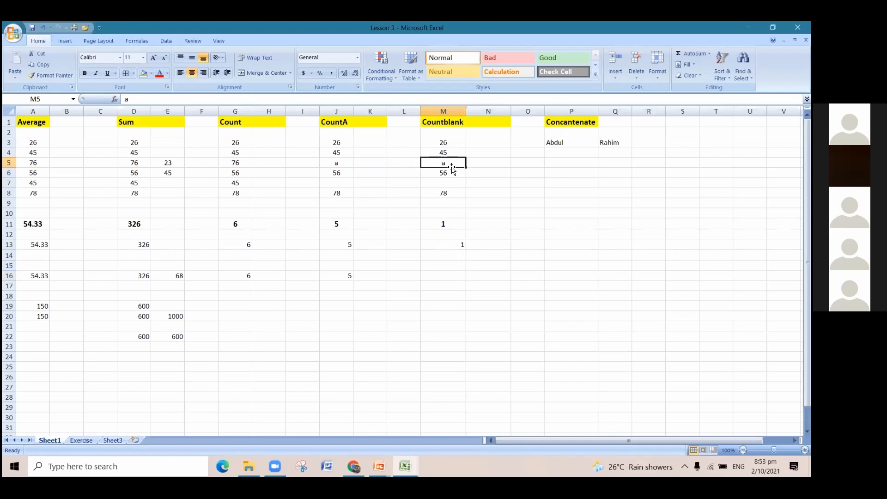
pyautogui.press('Delete')
pyautogui.moveTo(453, 144); pyautogui.dragTo(453, 163)
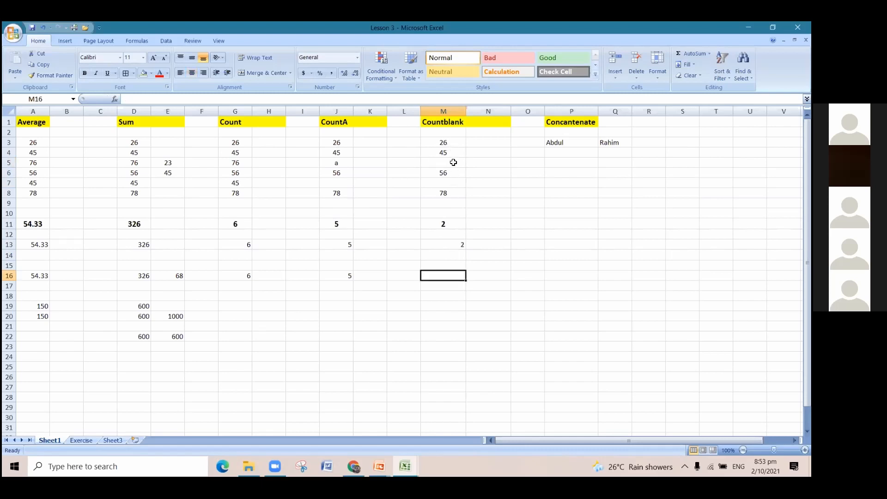
pyautogui.moveTo(456, 193); pyautogui.dragTo(456, 199)
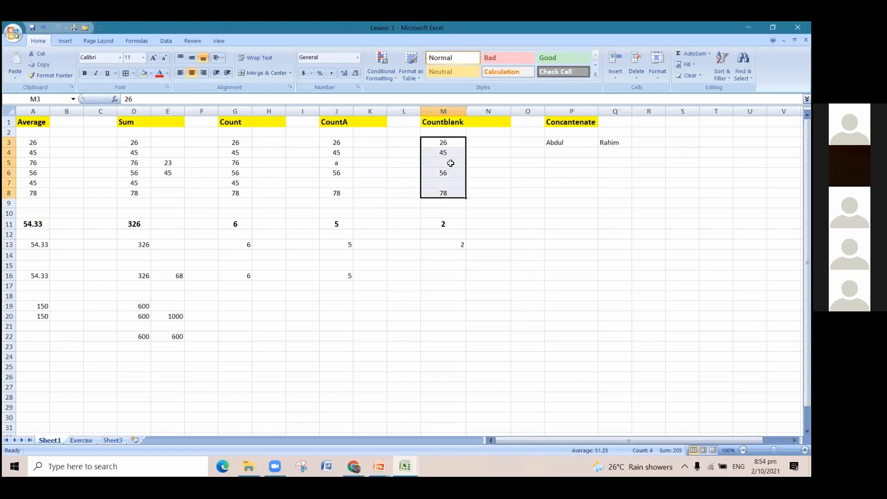
pyautogui.click(448, 184)
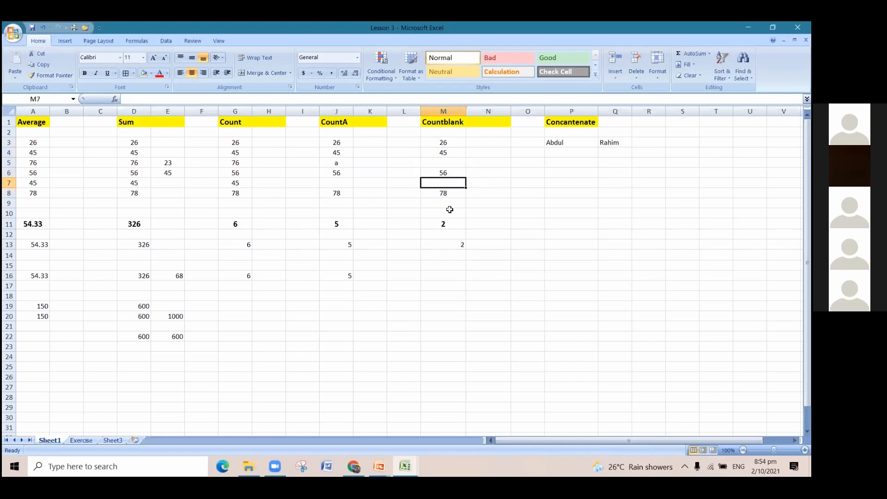
# Count the empty cells in the Countblank column again by entering =COUNTBLANK(M3:M8) in cell M16.
pyautogui.click(452, 273)
pyautogui.write('=')
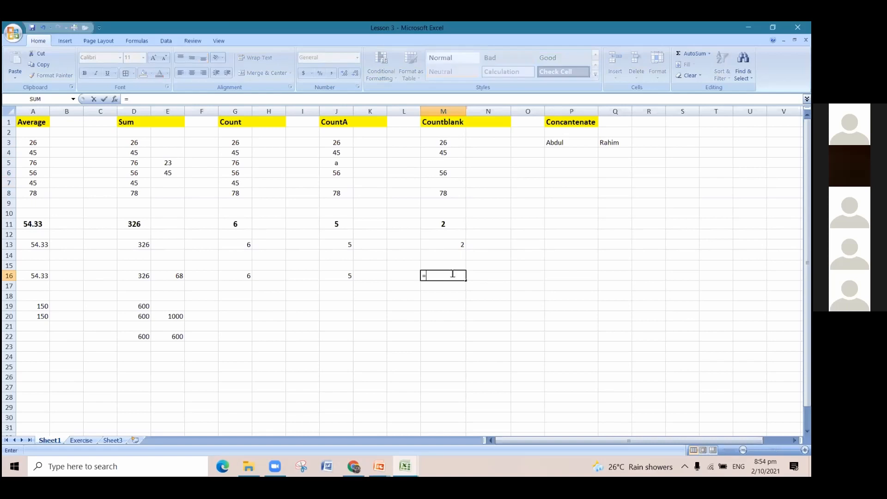
pyautogui.write('co')
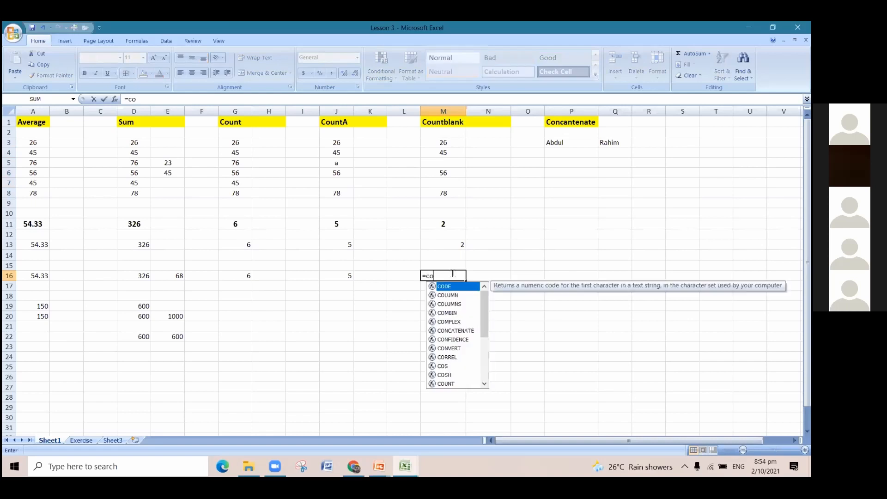
pyautogui.write('un')
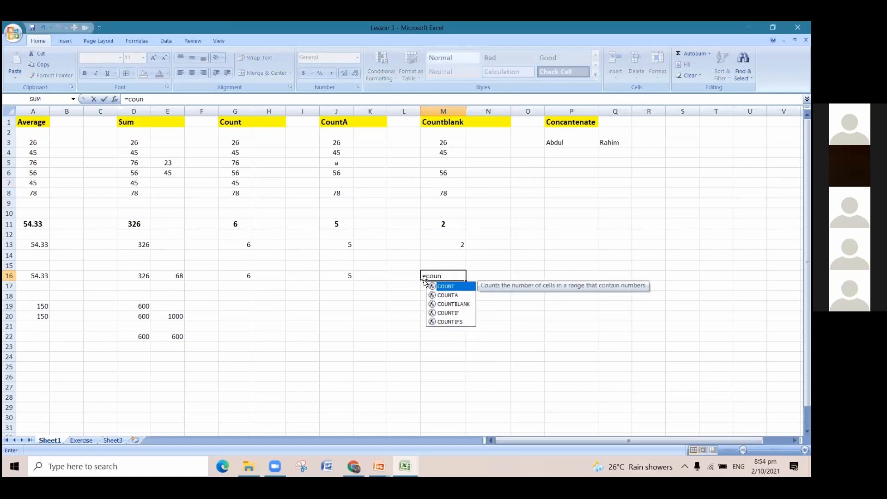
pyautogui.click(451, 305)
pyautogui.doubleClick(452, 305)
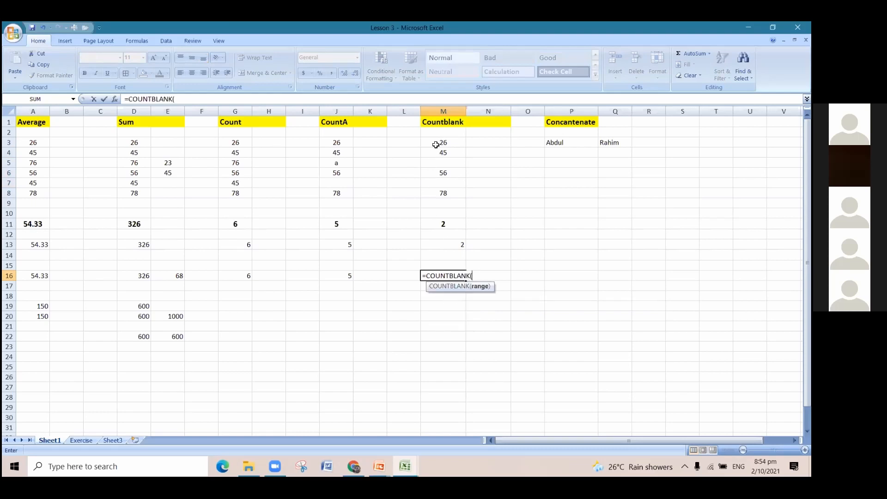
pyautogui.moveTo(436, 145); pyautogui.dragTo(441, 195)
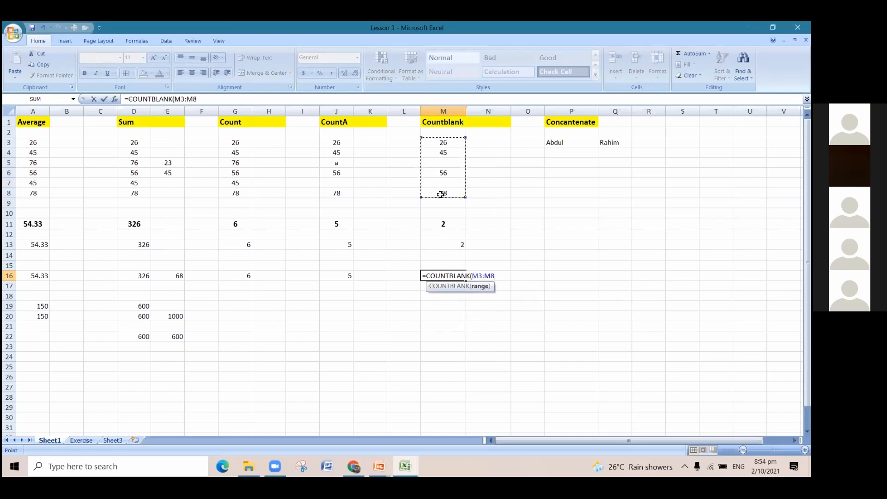
pyautogui.write(')')
pyautogui.press('Return')
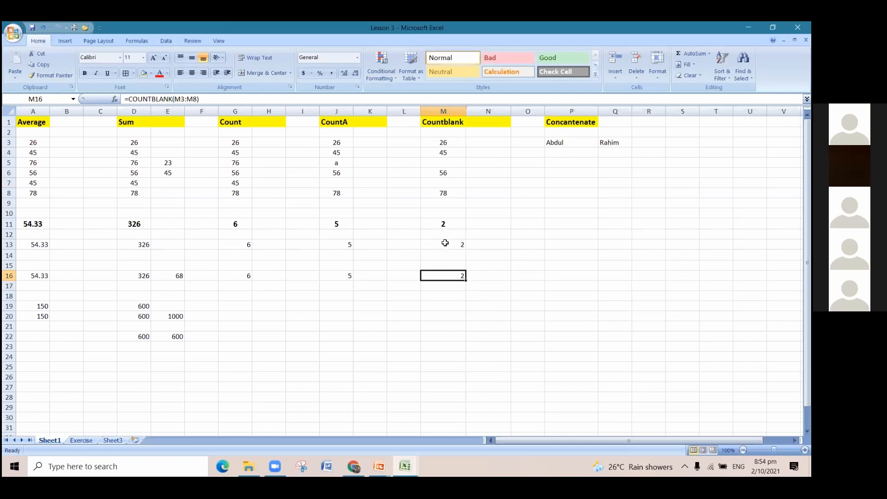
# Enter the letter a in cell M5 and check the COUNTBLANK formula in M16 against the blank cell M7.
pyautogui.click(440, 164)
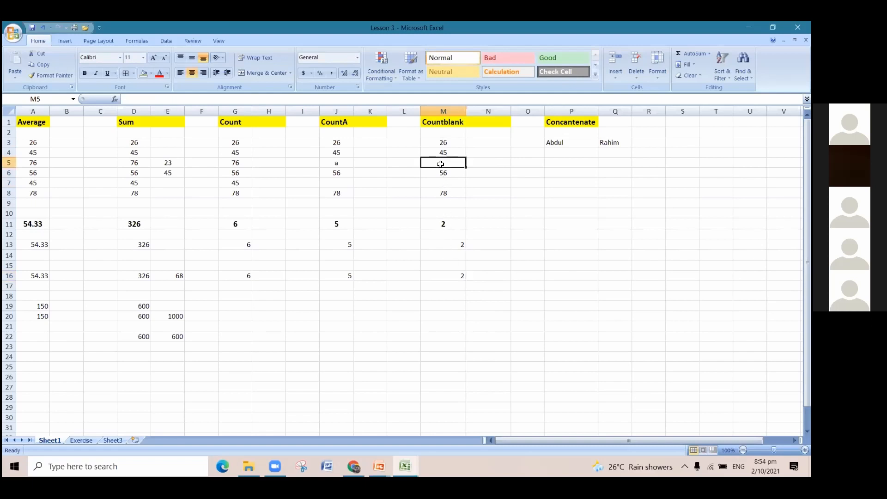
pyautogui.write('a')
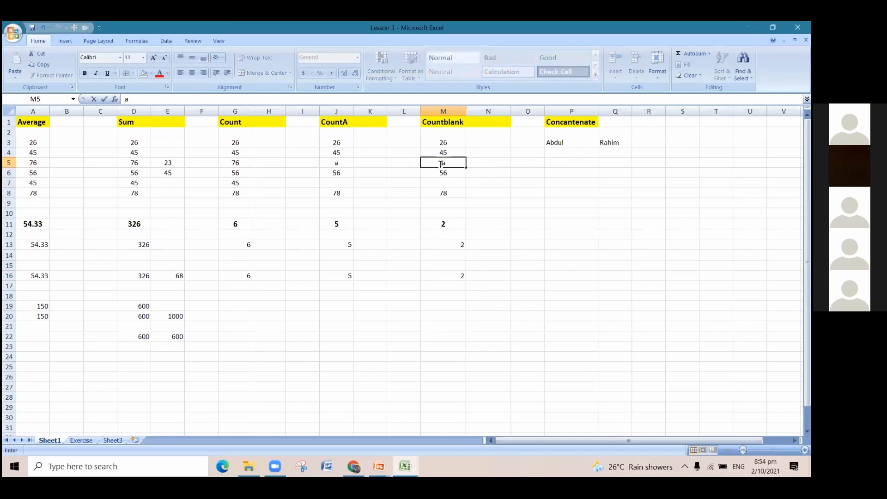
pyautogui.click(517, 275)
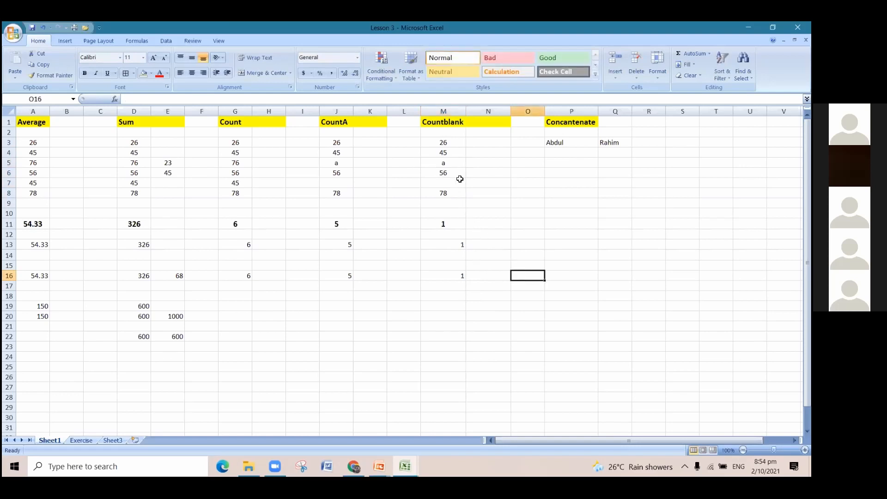
pyautogui.click(458, 165)
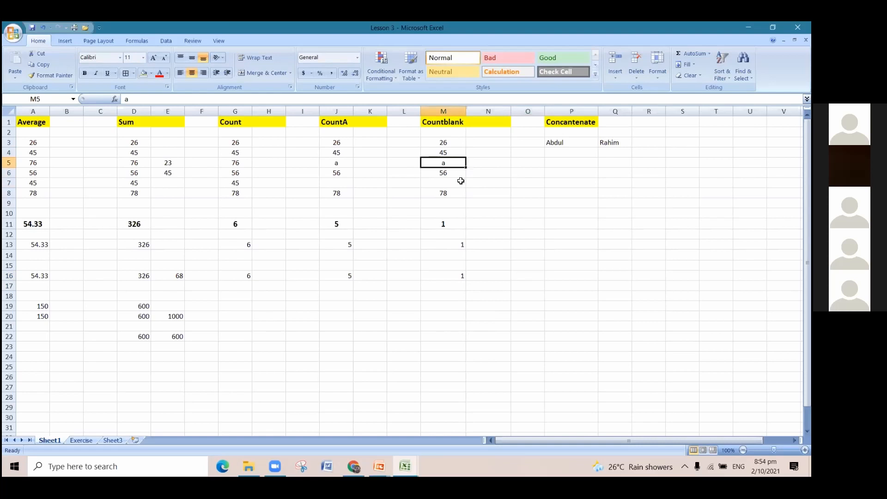
pyautogui.click(460, 181)
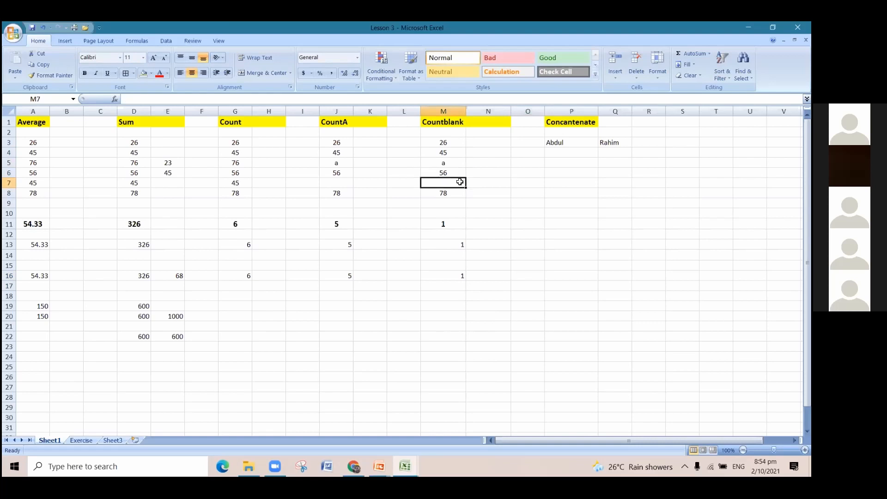
pyautogui.click(462, 274)
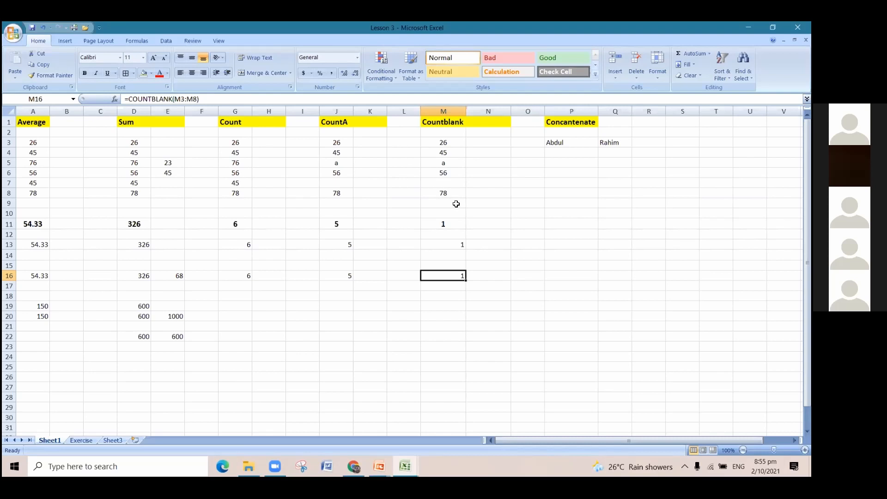
# Review the first and last name cells under the Concatenate heading, P3 and Q3, and widen the empty column R beside them.
pyautogui.click(568, 126)
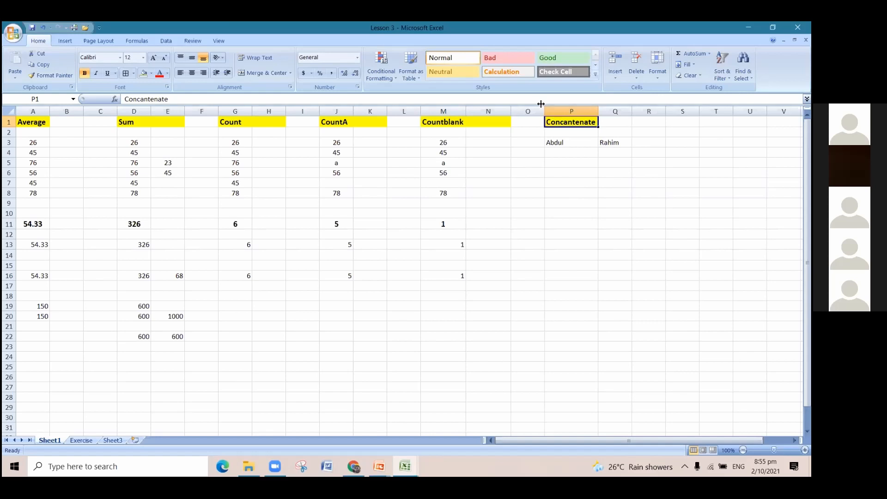
pyautogui.click(571, 142)
pyautogui.click(609, 143)
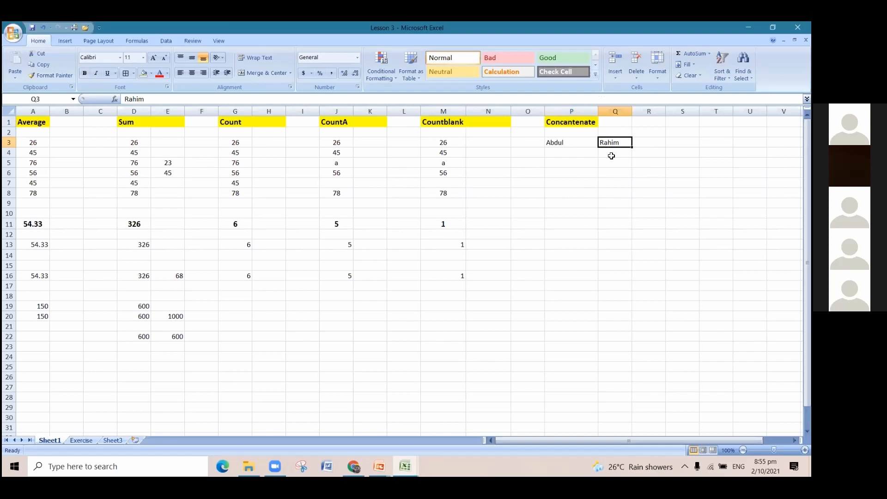
pyautogui.click(651, 142)
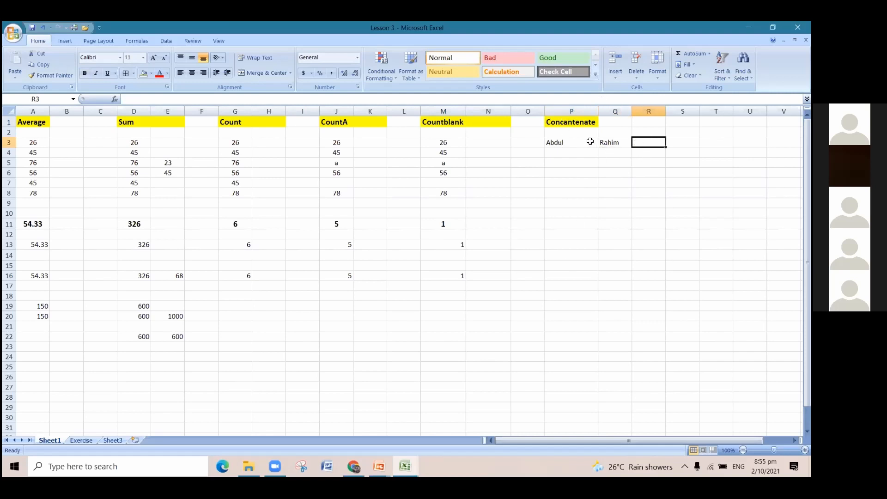
pyautogui.moveTo(665, 112); pyautogui.dragTo(716, 114)
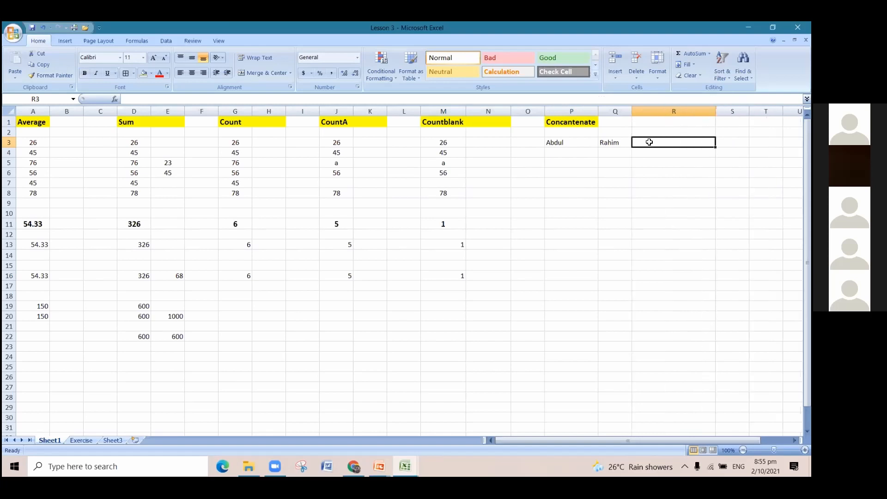
# Join the first and last name without a separator by entering =CONCATENATE(P3,Q3) in cell R3, and check the formula.
pyautogui.doubleClick(649, 142)
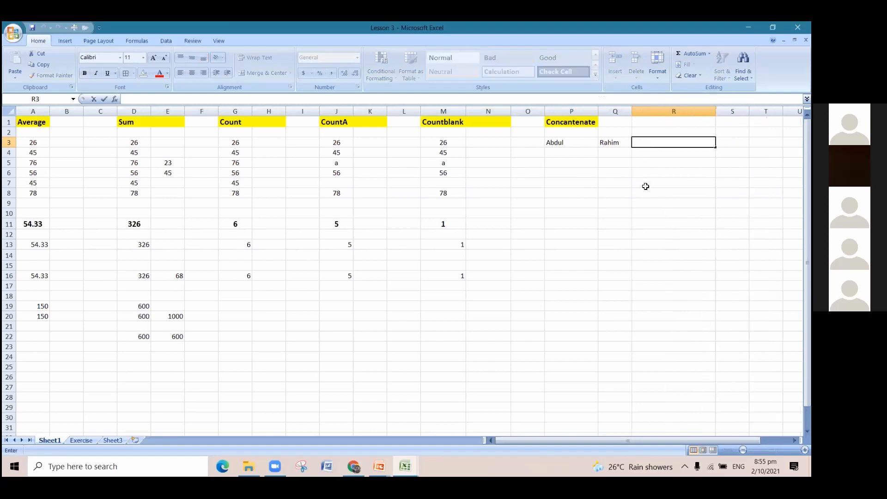
pyautogui.write('=con')
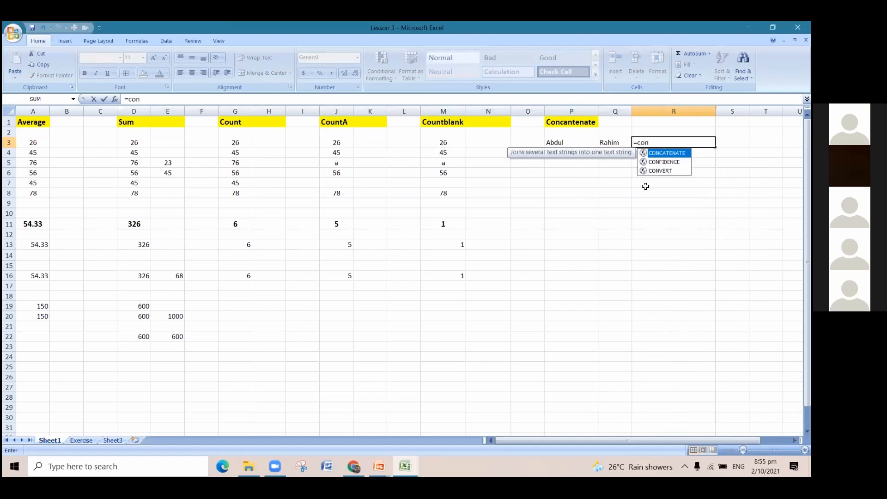
pyautogui.doubleClick(675, 155)
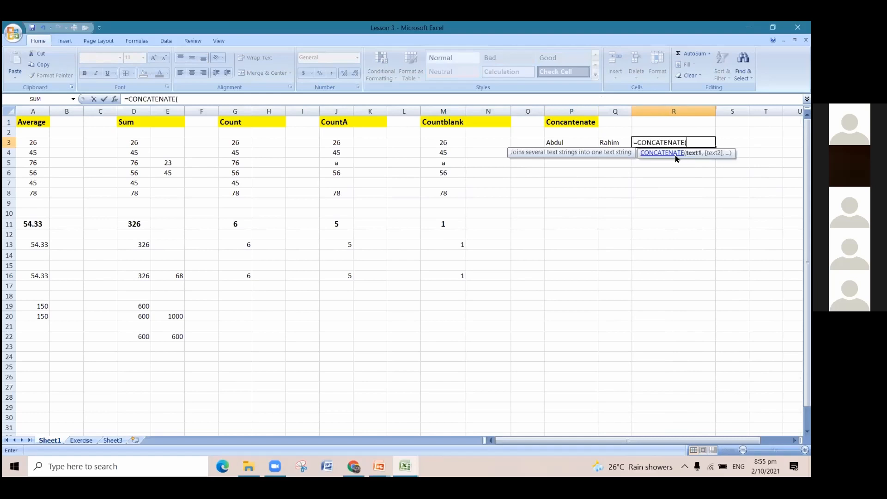
pyautogui.click(565, 141)
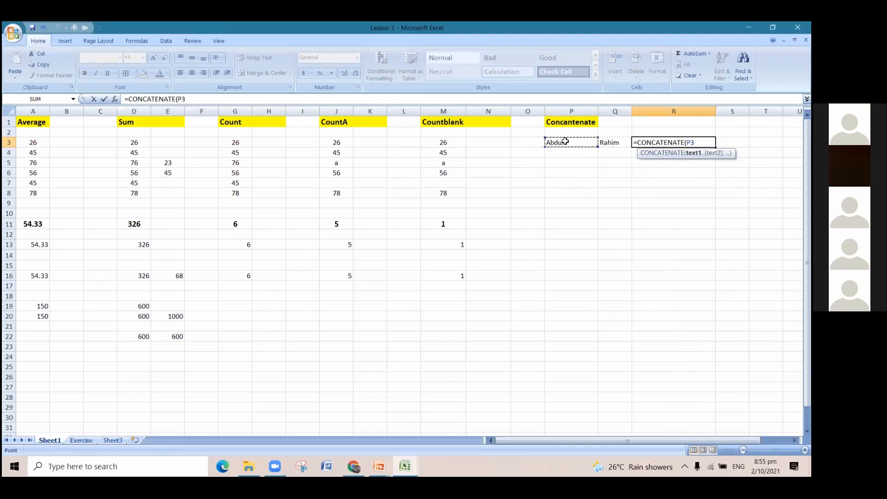
pyautogui.write(',')
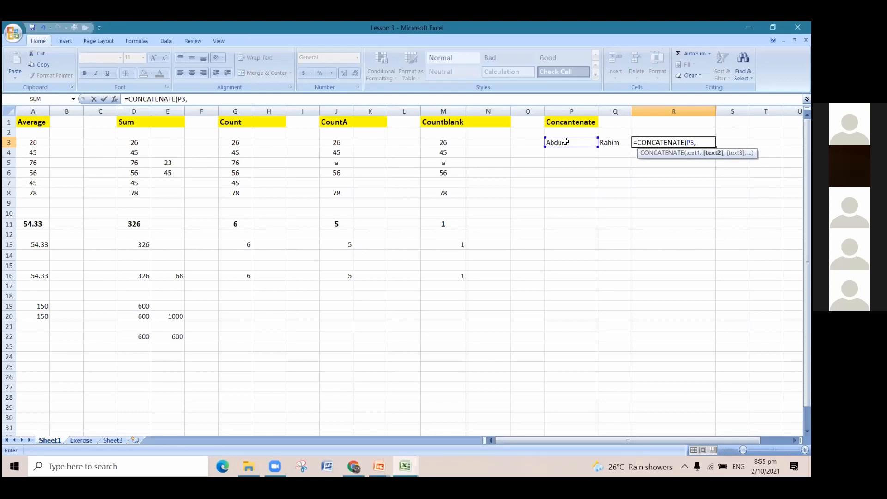
pyautogui.click(605, 145)
pyautogui.write(')')
pyautogui.press('Return')
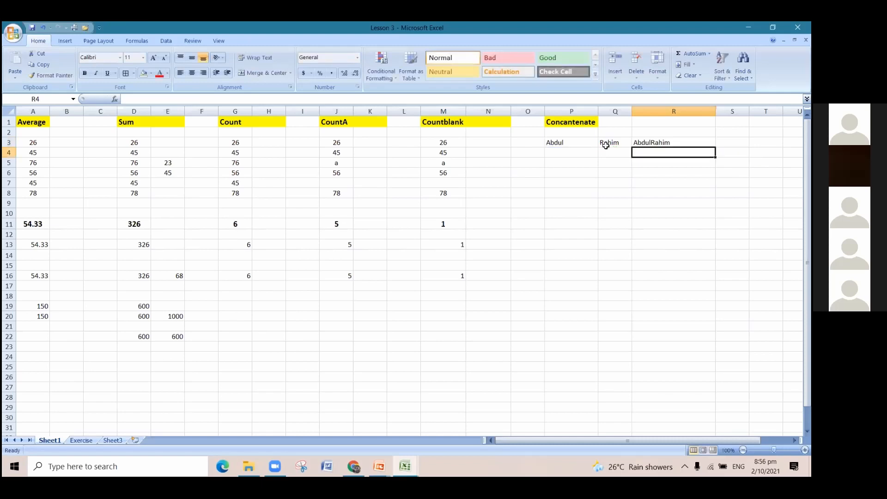
pyautogui.click(638, 144)
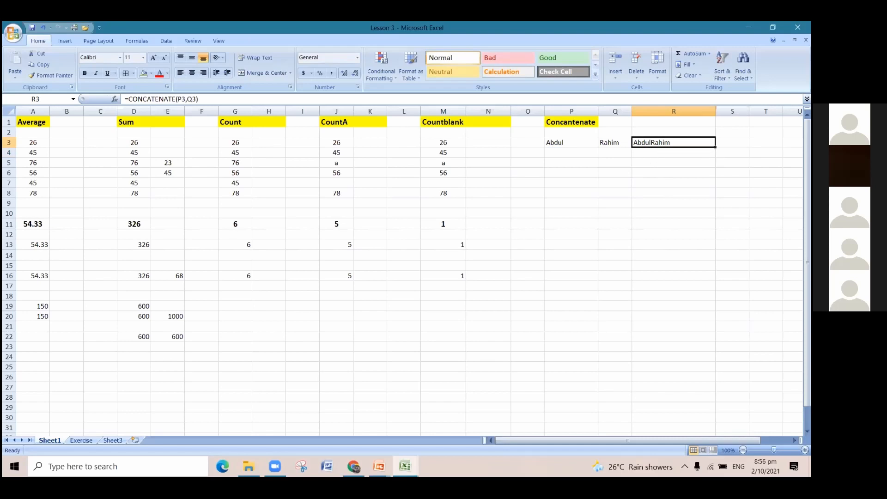
# Widen column S and join the two names with a space between them by entering =CONCATENATE(P3," ",Q3) in cell S3.
pyautogui.moveTo(749, 111); pyautogui.dragTo(789, 112)
pyautogui.click(752, 132)
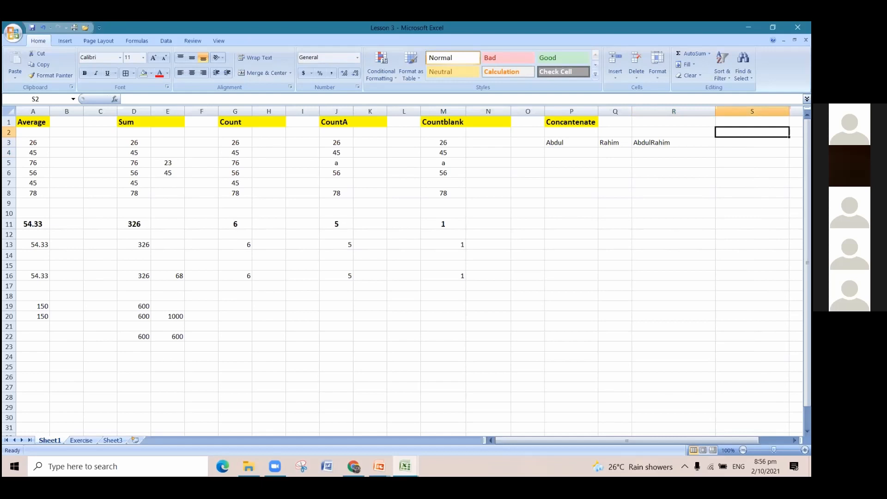
pyautogui.click(752, 143)
pyautogui.write('=con')
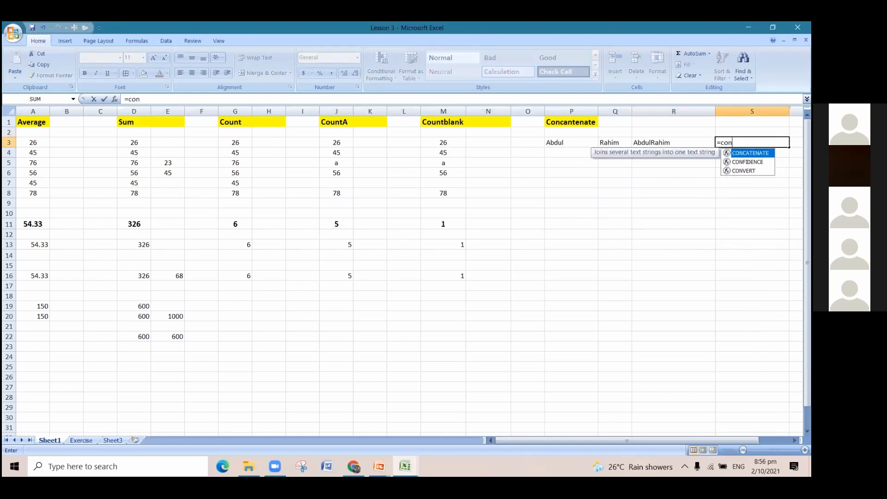
pyautogui.press('Tab')
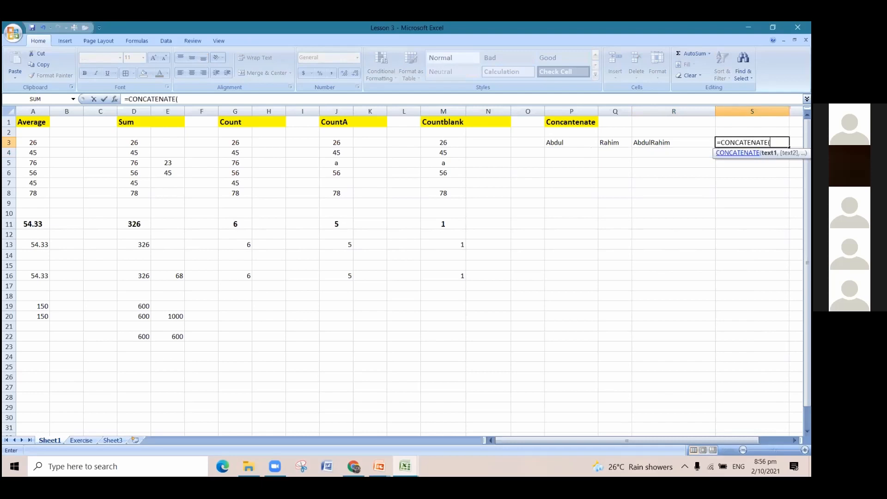
pyautogui.click(562, 142)
pyautogui.write(',')
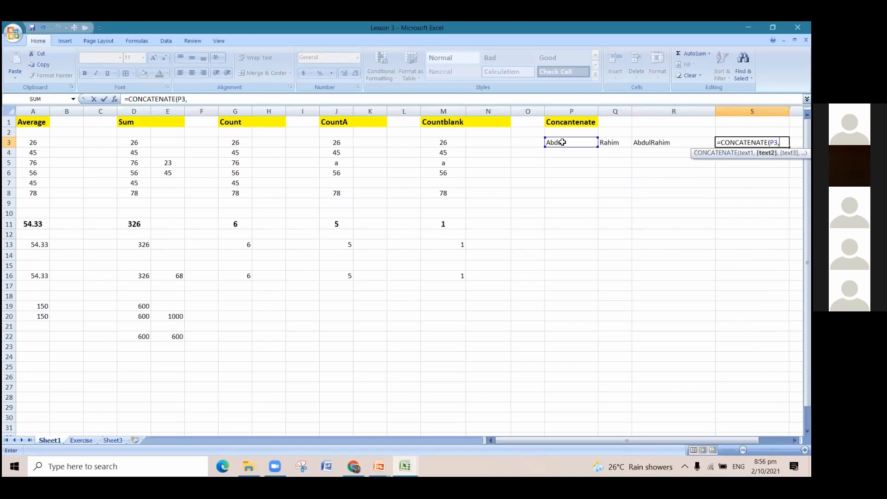
pyautogui.write('"')
pyautogui.write('",')
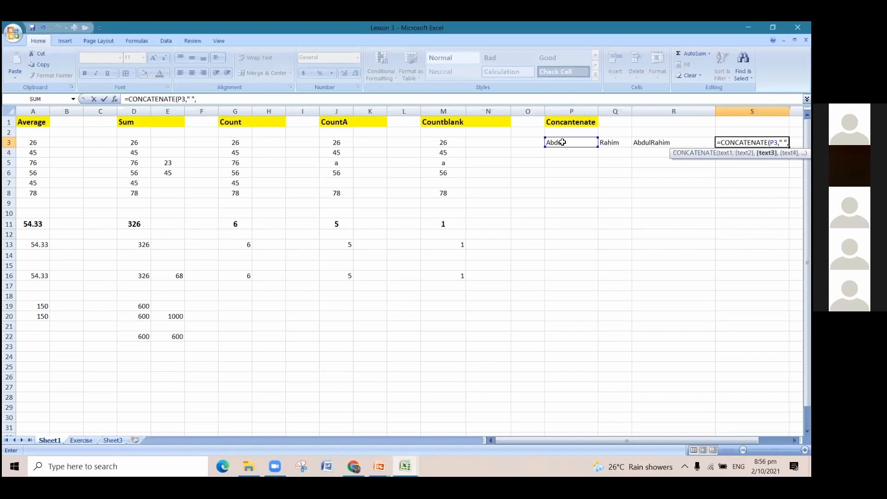
pyautogui.click(609, 143)
pyautogui.write(')')
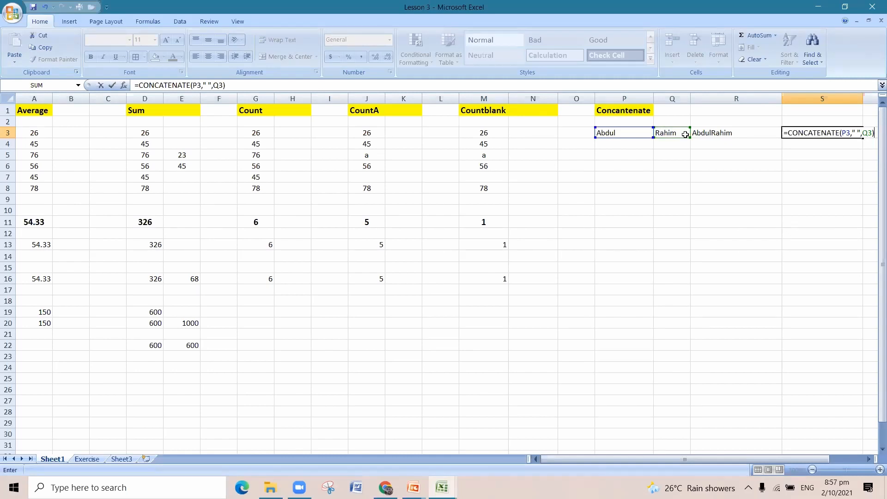
pyautogui.press('Return')
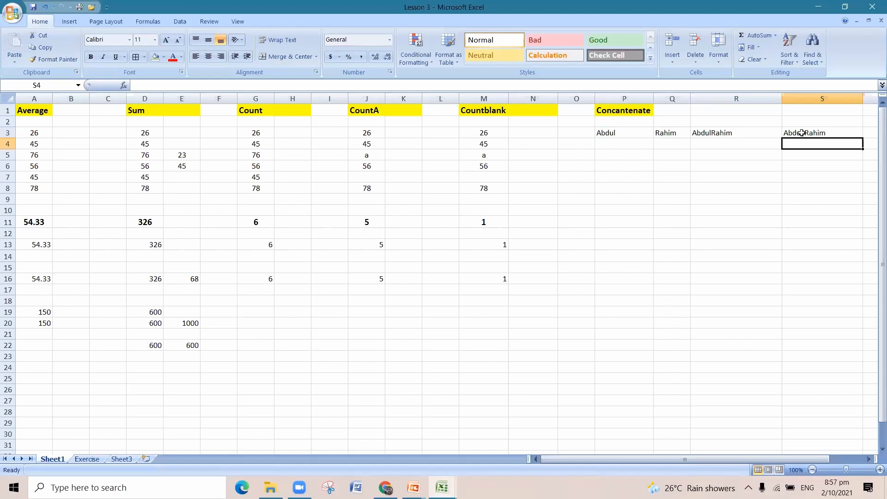
# Join the two names with a full stop by entering =CONCATENATE(P3,".",Q3) in cell T3, and fit column T to its content.
pyautogui.click(867, 460)
pyautogui.click(840, 134)
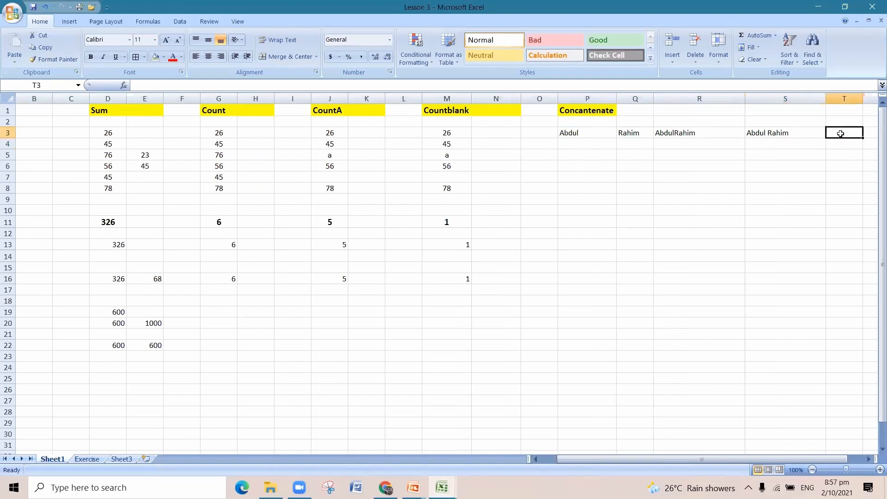
pyautogui.write('=conc')
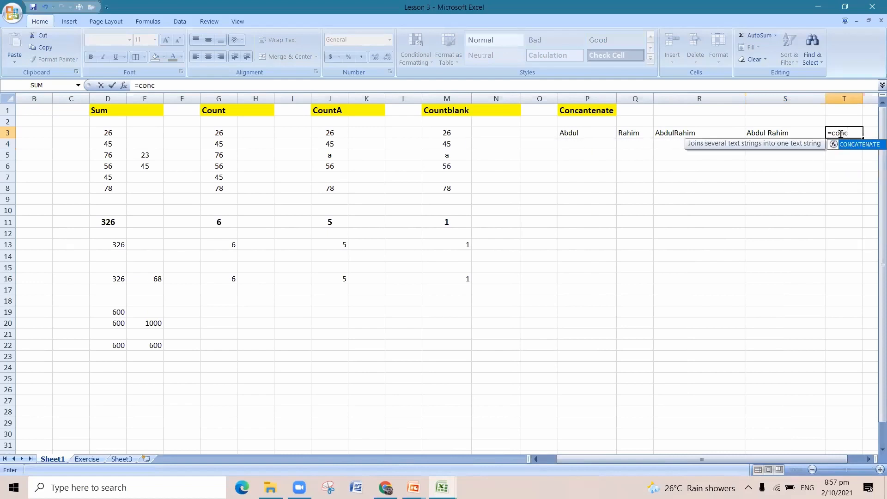
pyautogui.doubleClick(855, 145)
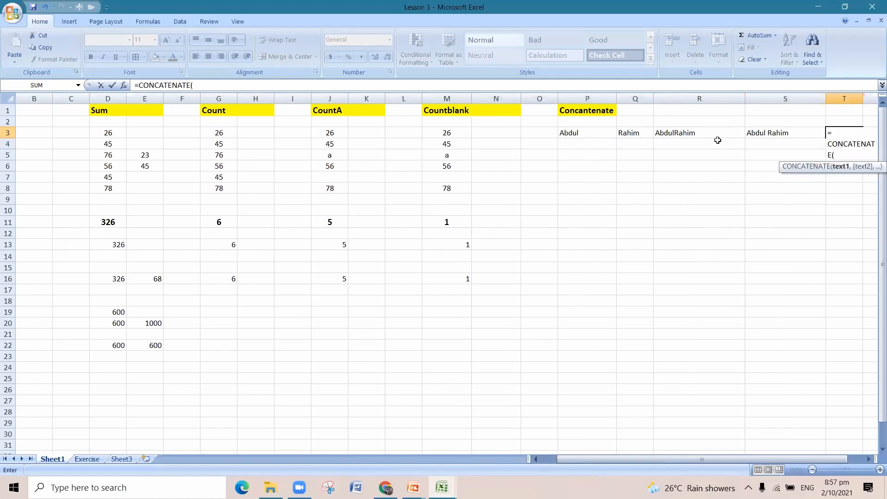
pyautogui.click(584, 133)
pyautogui.write(',"')
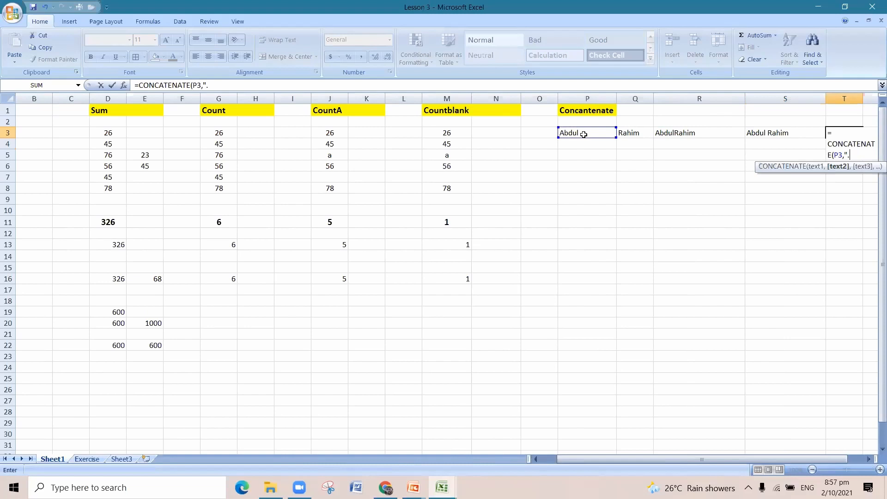
pyautogui.write('.",')
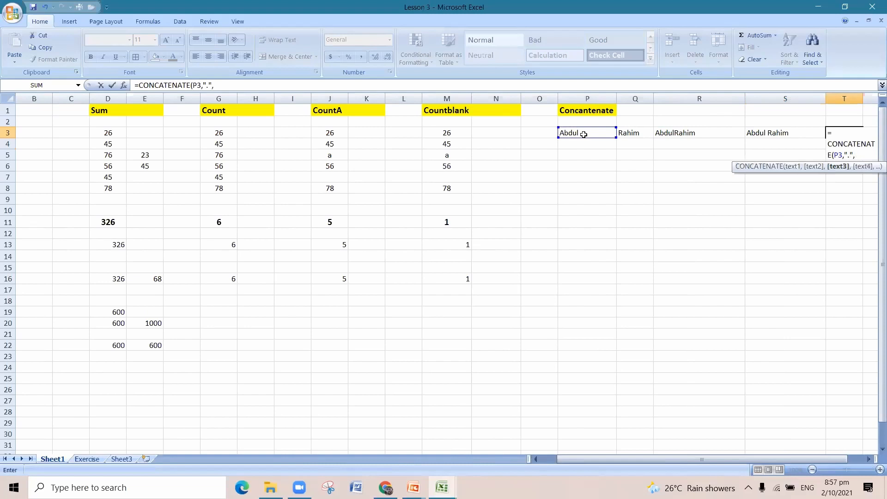
pyautogui.click(620, 133)
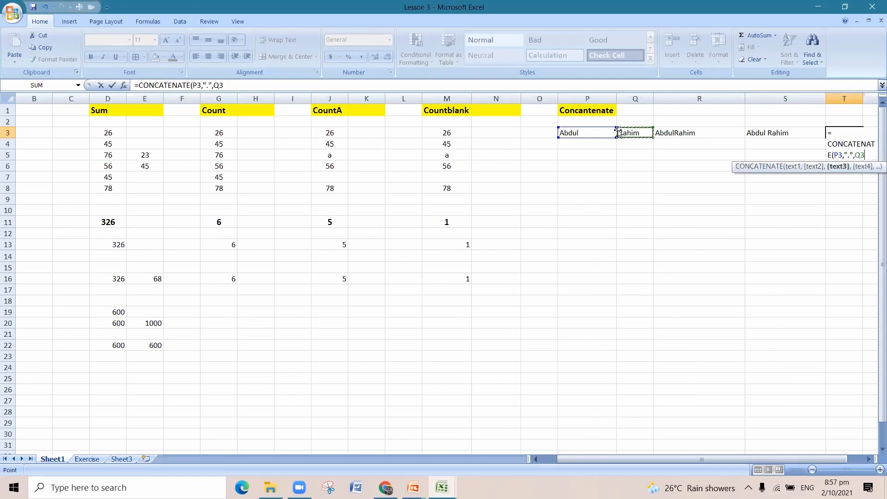
pyautogui.write(')')
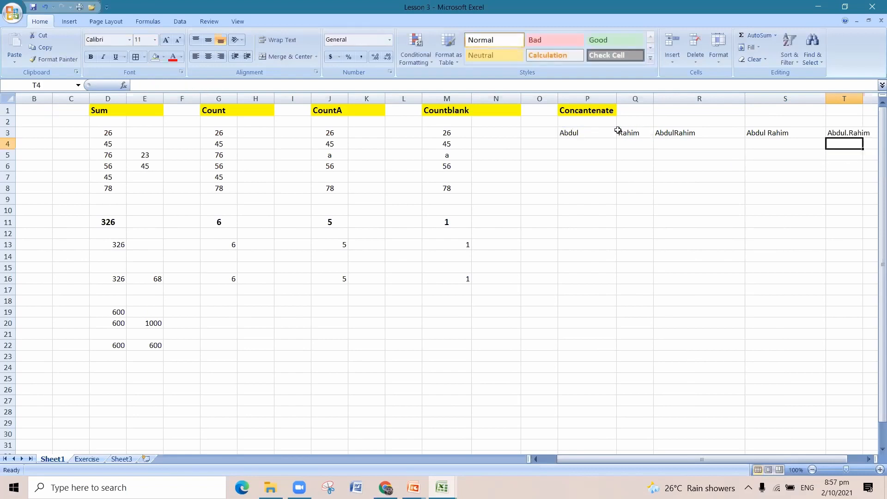
pyautogui.click(784, 241)
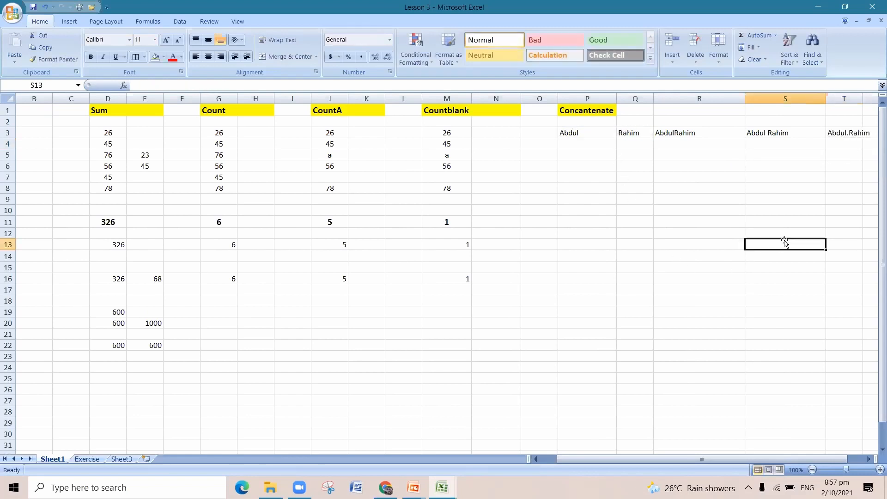
pyautogui.doubleClick(862, 99)
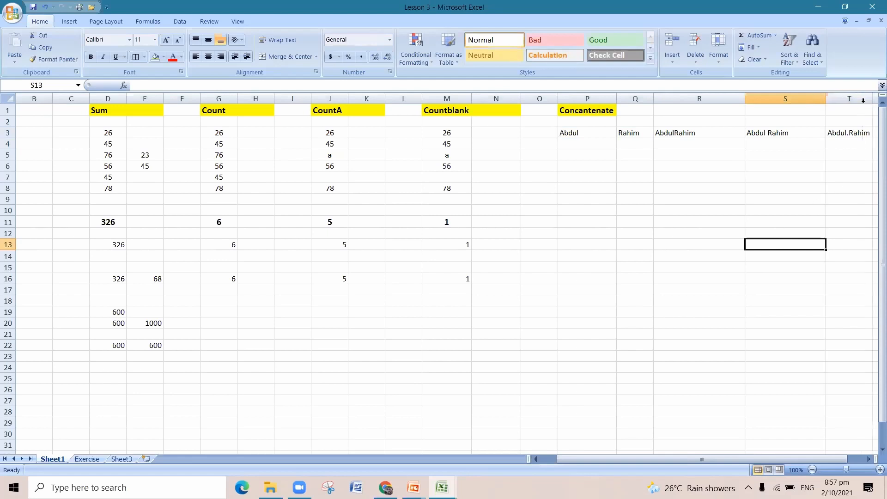
# Copy the first and last name from P3:Q3 into cells P5:Q5.
pyautogui.click(580, 144)
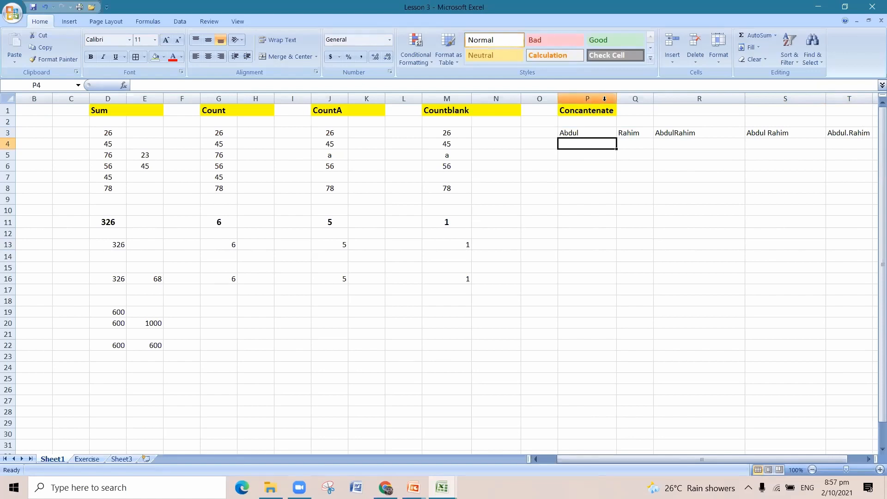
pyautogui.click(590, 132)
pyautogui.click(620, 133)
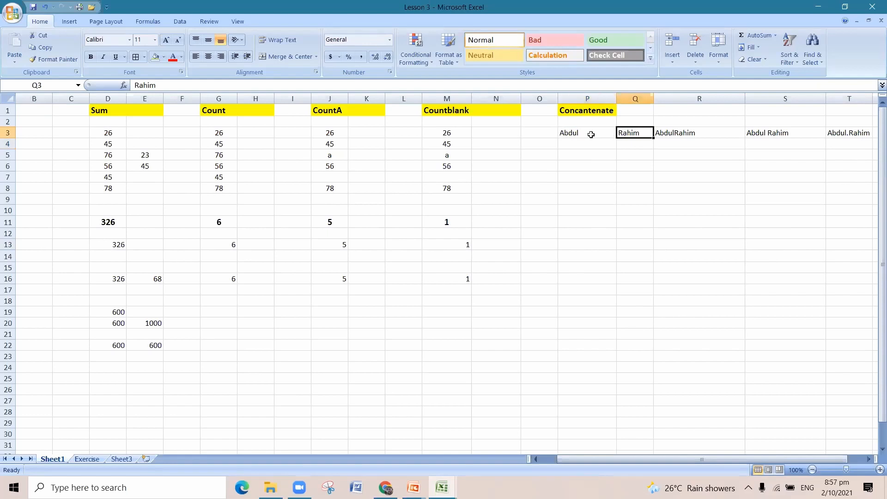
pyautogui.moveTo(573, 135); pyautogui.dragTo(622, 132)
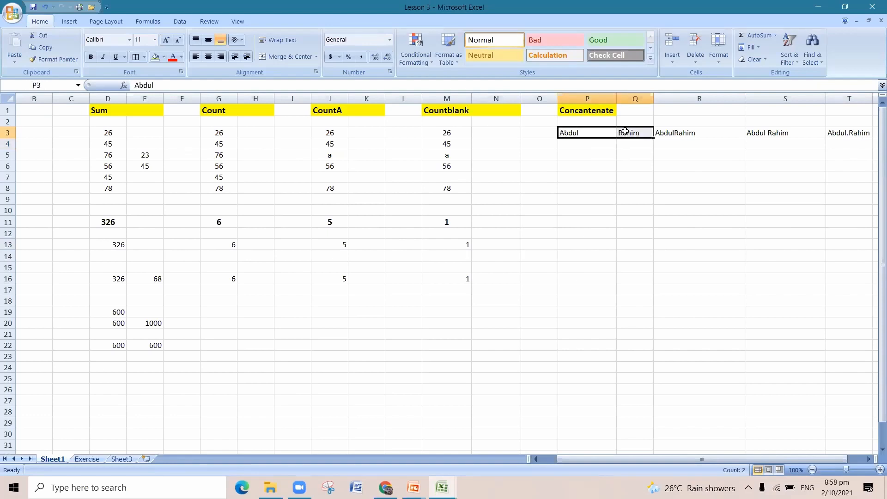
pyautogui.hotkey('ctrl', 'c')
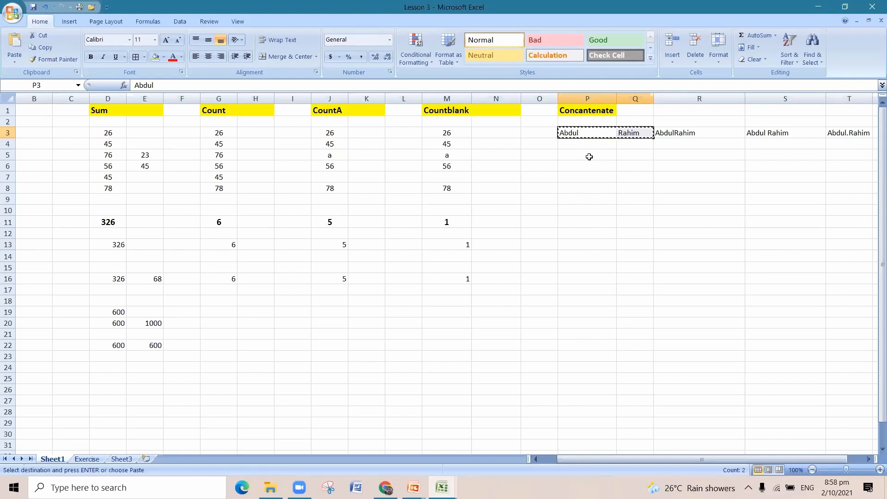
pyautogui.click(589, 155)
pyautogui.hotkey('ctrl', 'v')
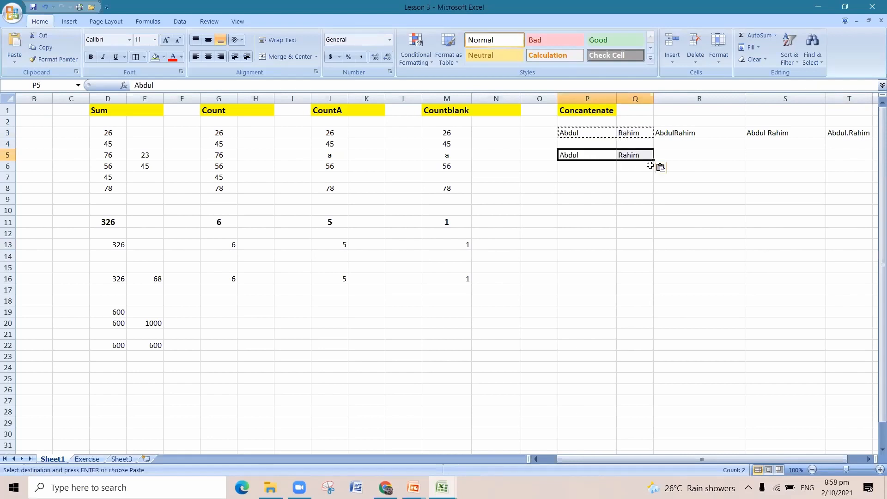
# Join the copied first and last name without a separator by entering =CONCATENATE(P5,Q5) in cell R5.
pyautogui.click(672, 160)
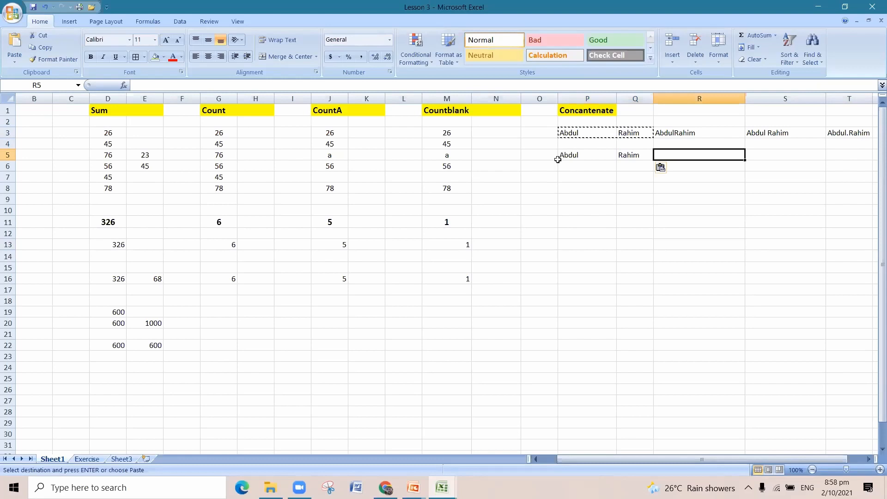
pyautogui.doubleClick(680, 156)
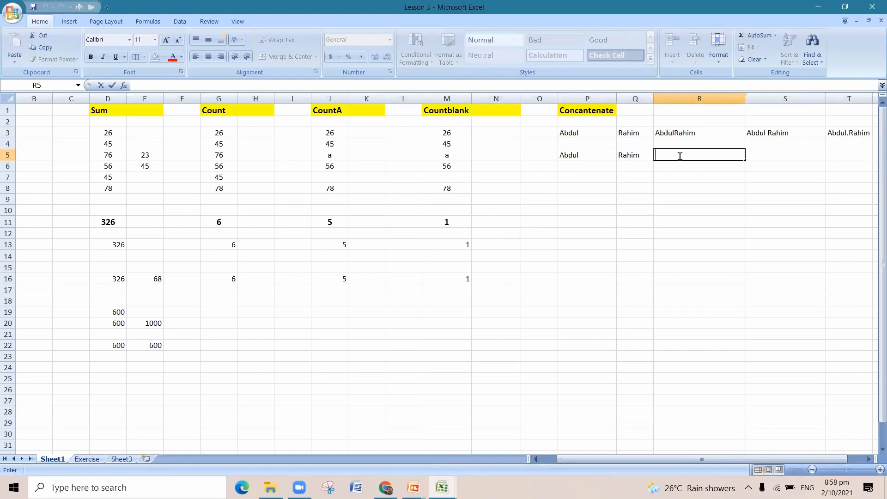
pyautogui.write('=co')
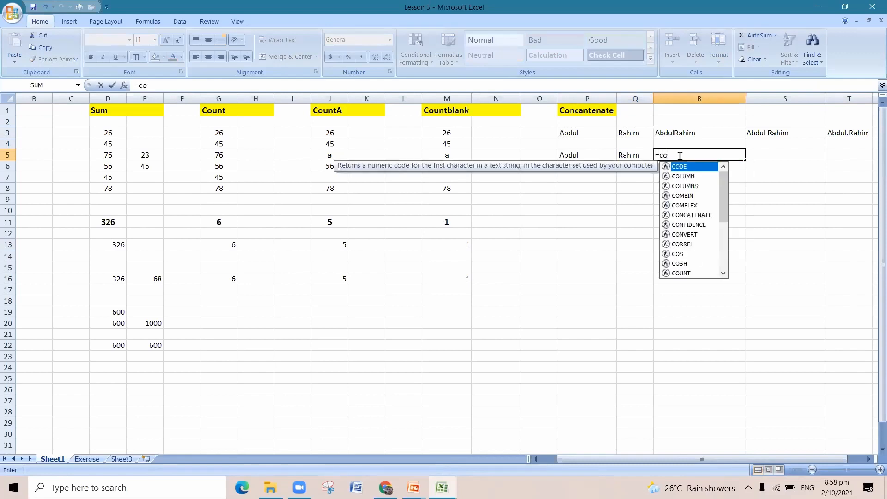
pyautogui.write('n')
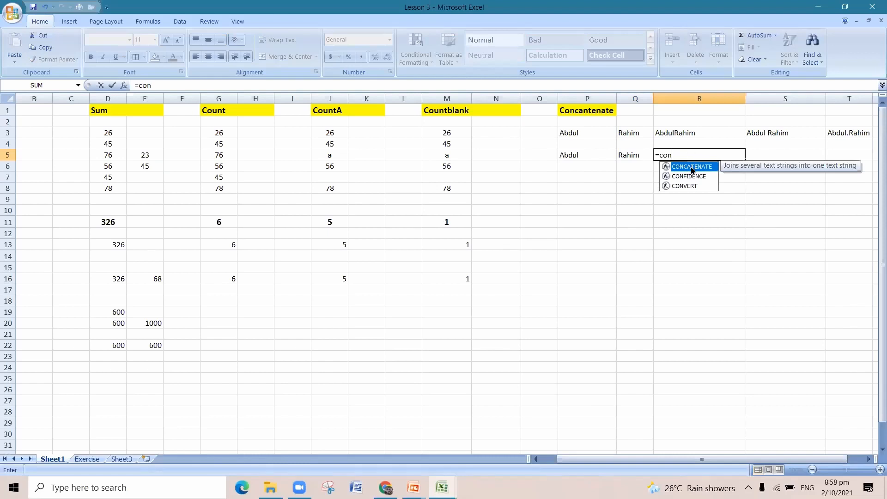
pyautogui.doubleClick(691, 170)
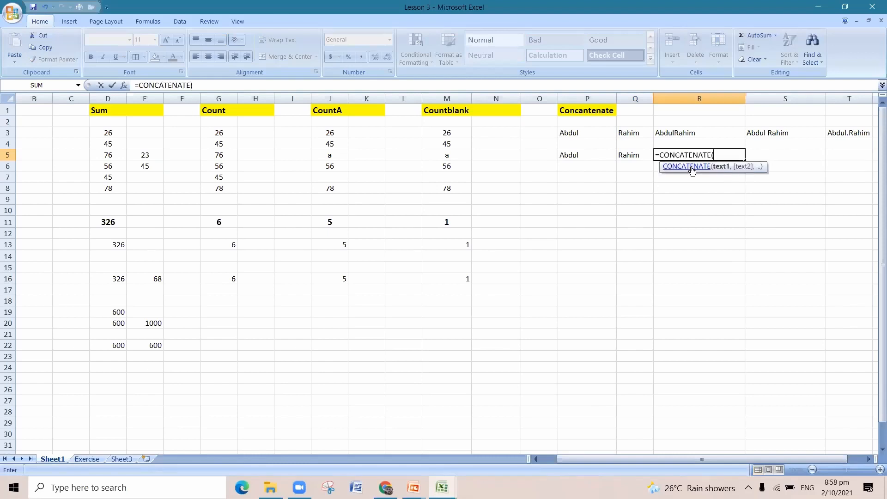
pyautogui.click(584, 157)
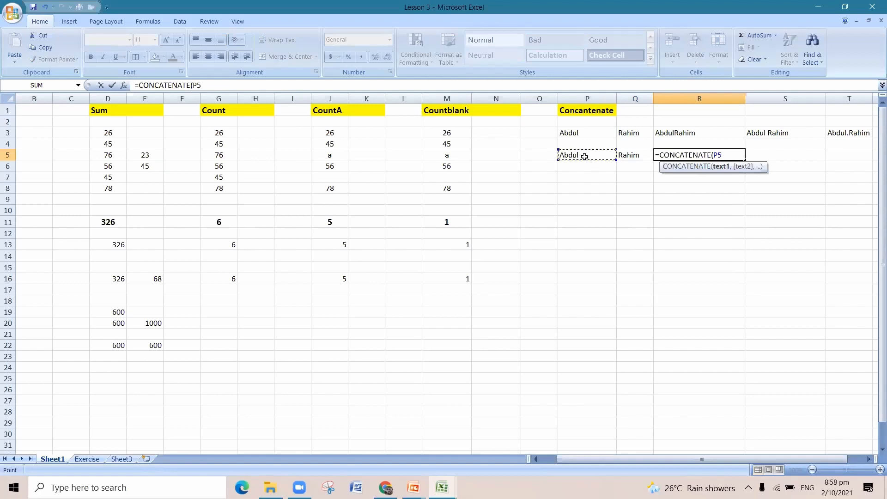
pyautogui.write(',')
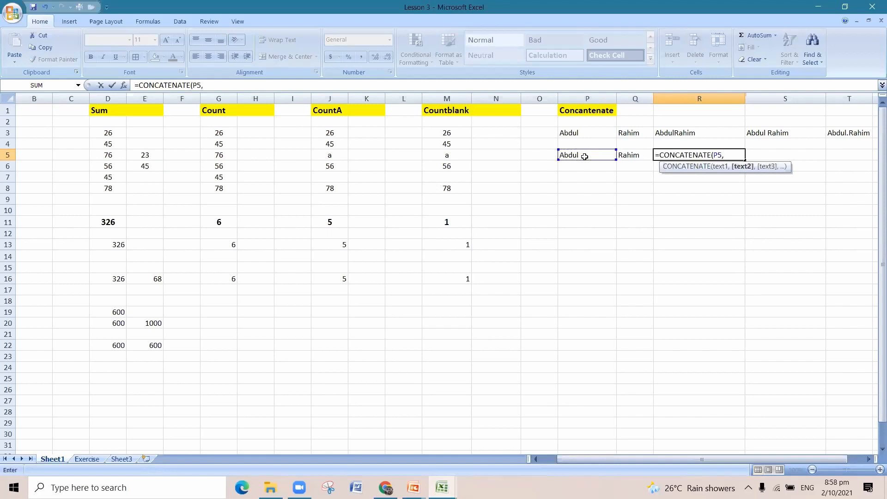
pyautogui.click(634, 161)
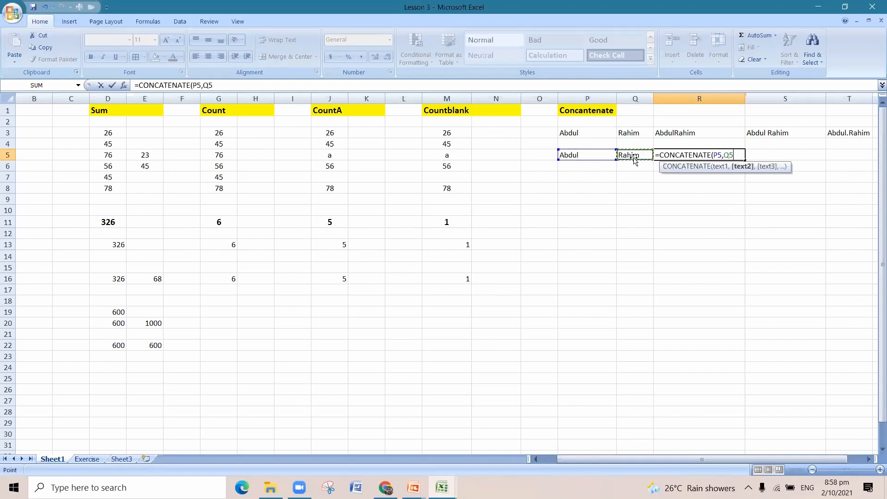
pyautogui.write(')')
pyautogui.press('Return')
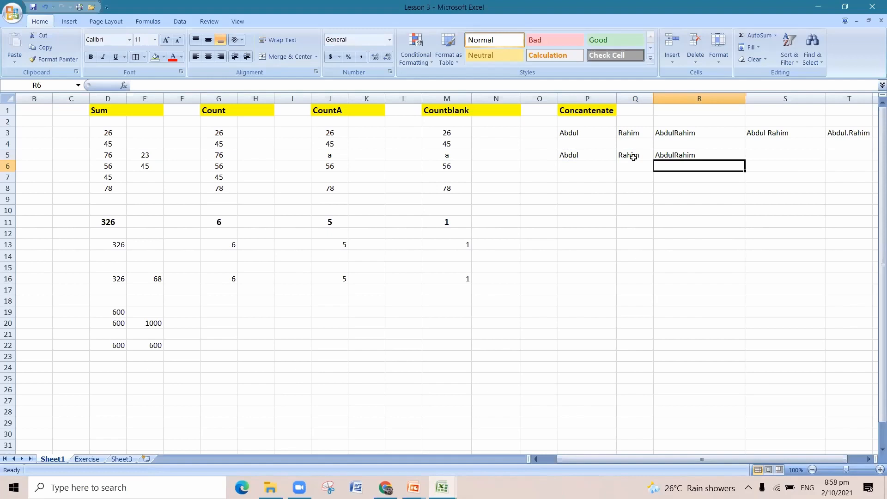
# Join the copied names with a space between them by entering =CONCATENATE(P5," ",Q5) in cell S5.
pyautogui.click(784, 157)
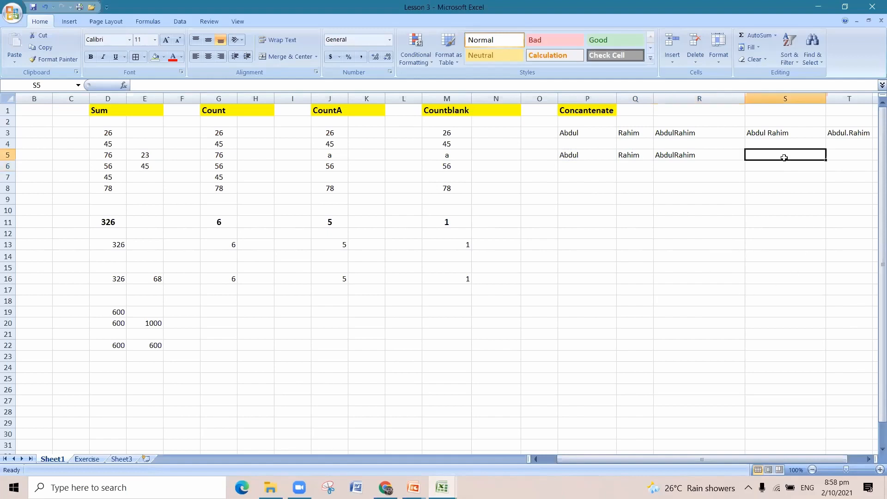
pyautogui.write('=')
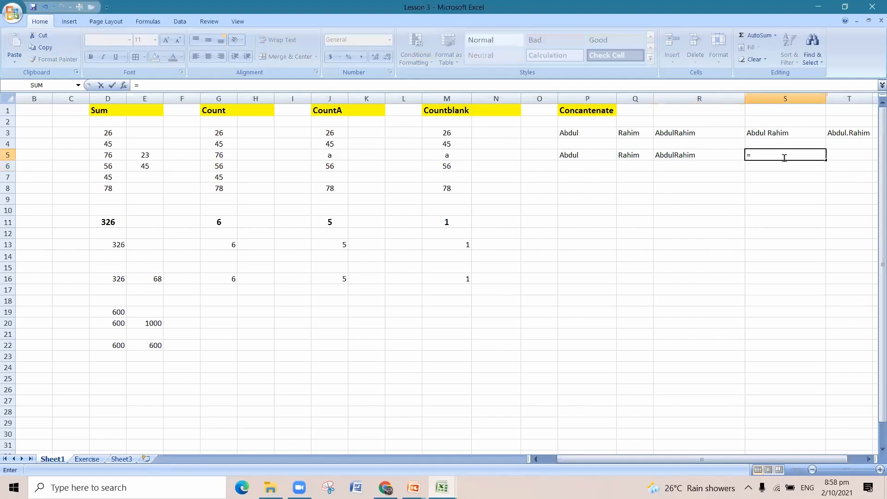
pyautogui.write('con')
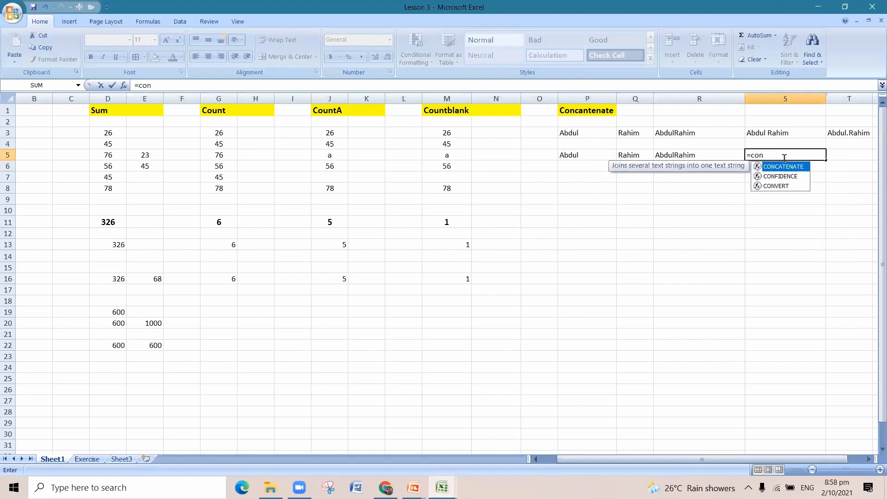
pyautogui.doubleClick(790, 167)
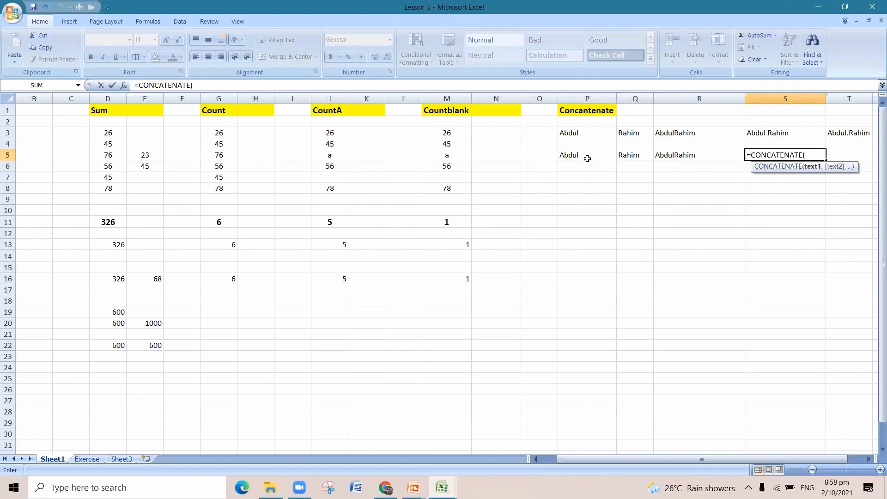
pyautogui.click(587, 160)
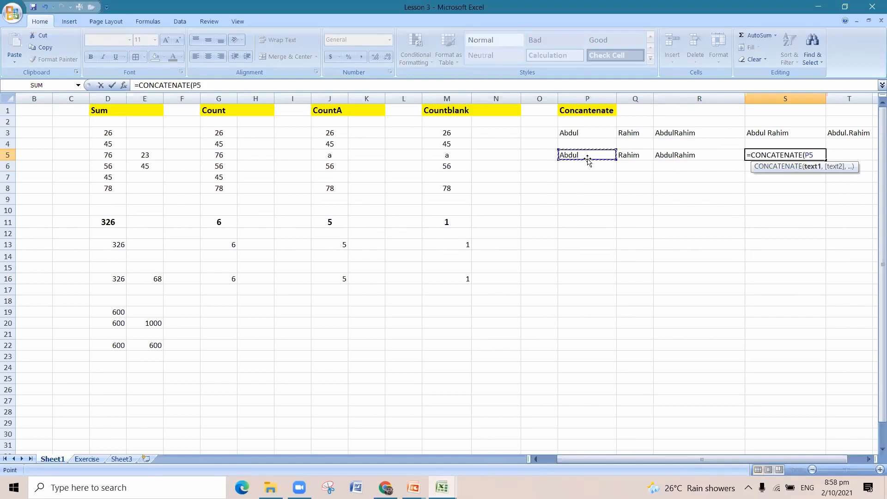
pyautogui.write(',')
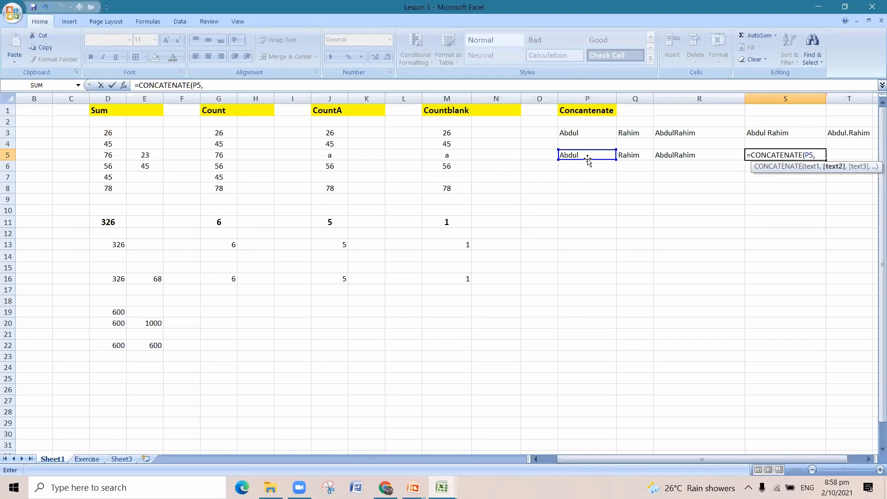
pyautogui.write('" ",')
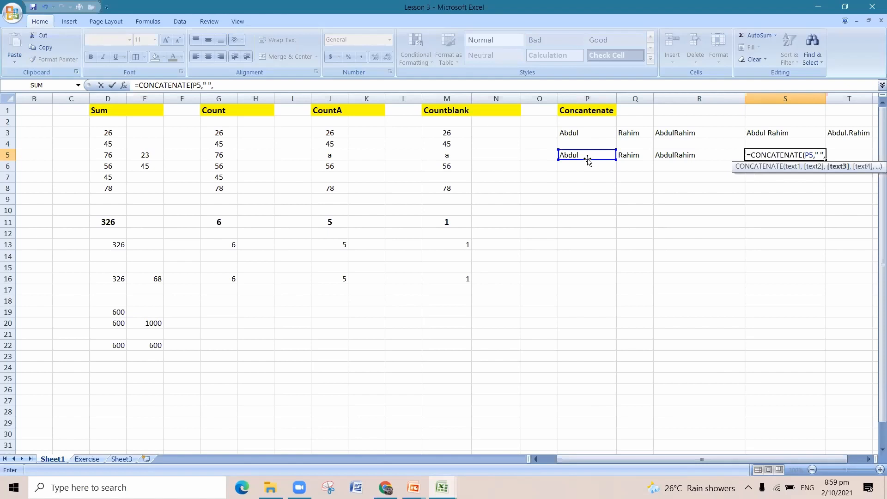
pyautogui.click(627, 155)
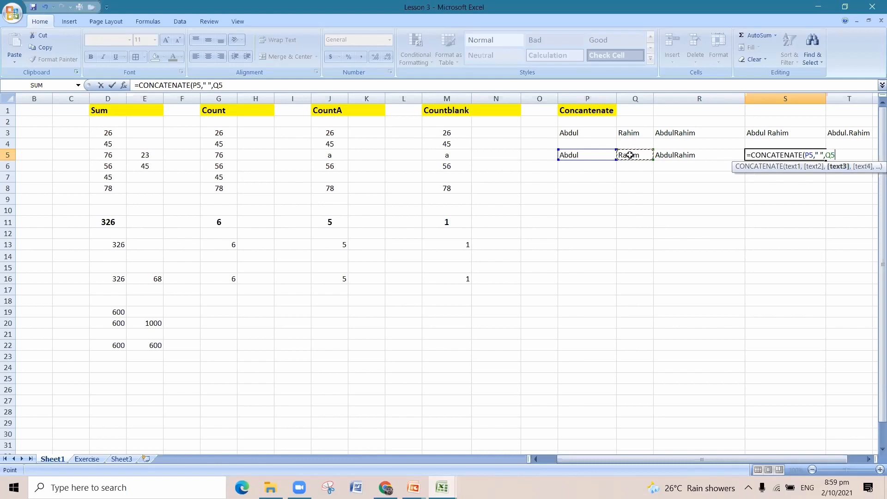
pyautogui.write(')')
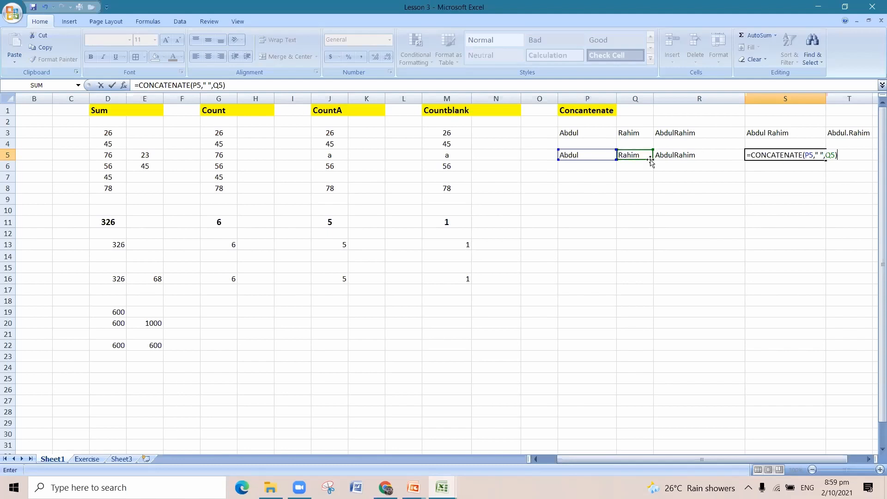
pyautogui.press('Return')
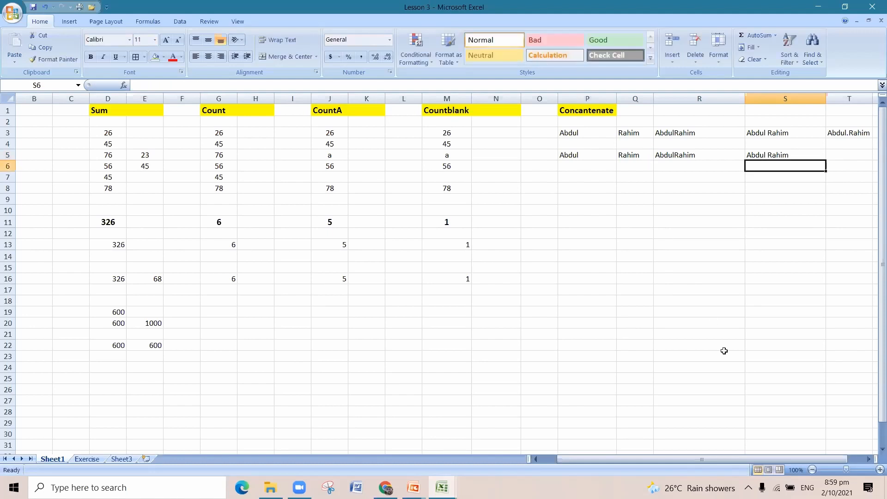
# Join the copied names with a full stop by entering =CONCATENATE(P5,".",Q5) in cell T5.
pyautogui.click(869, 459)
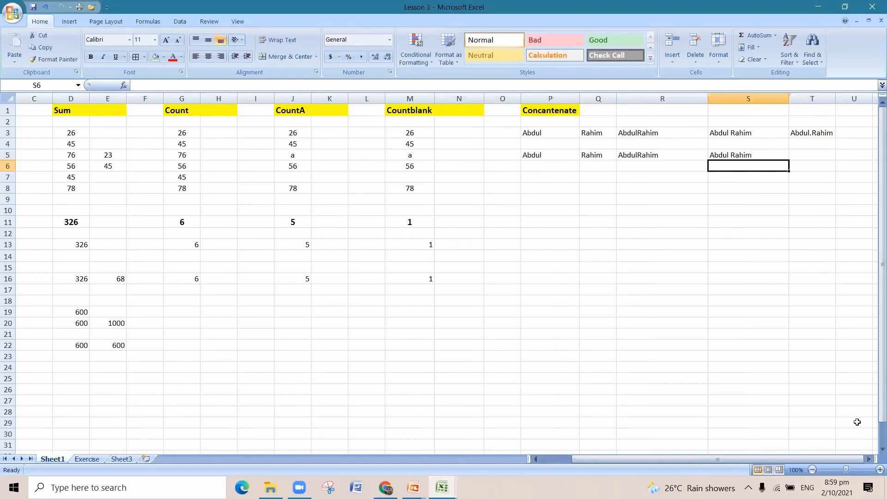
pyautogui.click(805, 153)
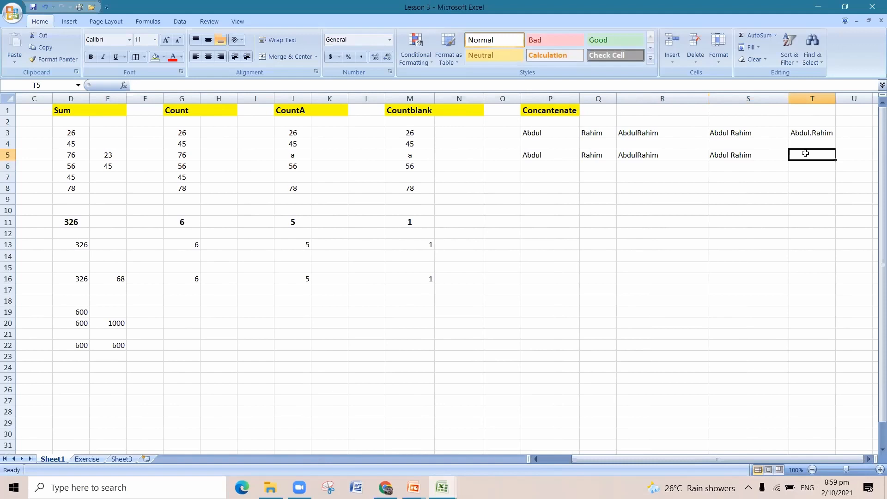
pyautogui.write('=')
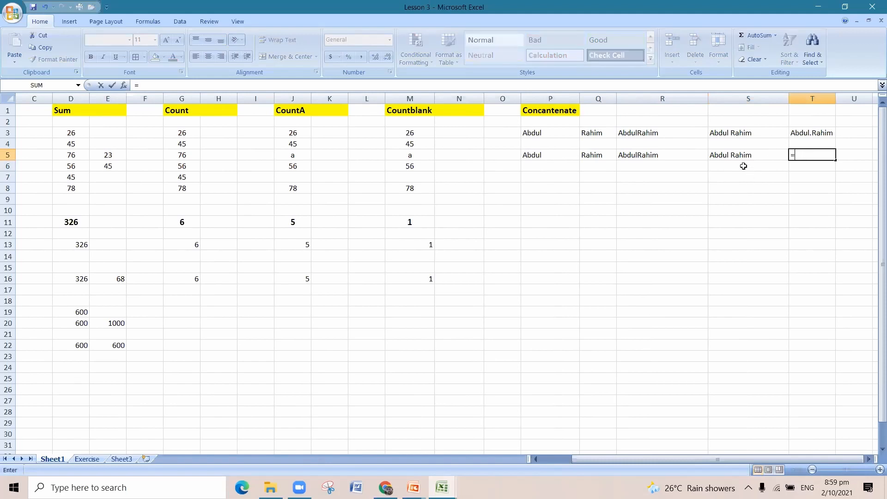
pyautogui.write('con')
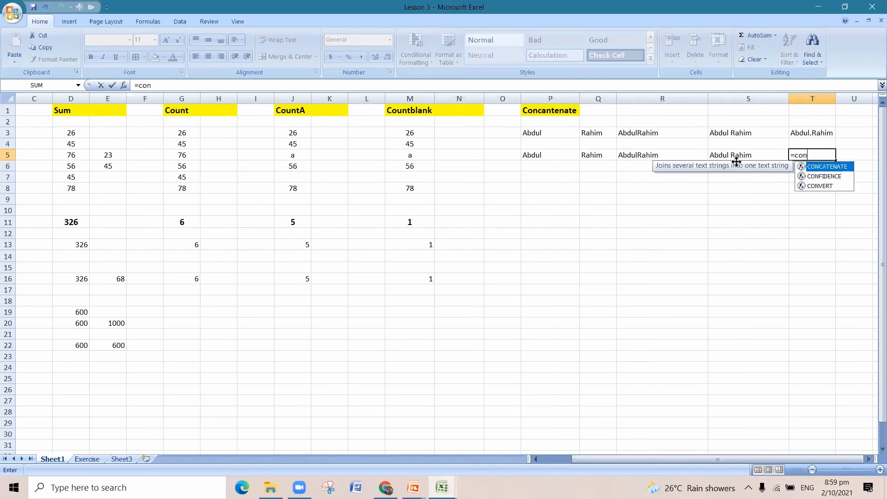
pyautogui.doubleClick(801, 166)
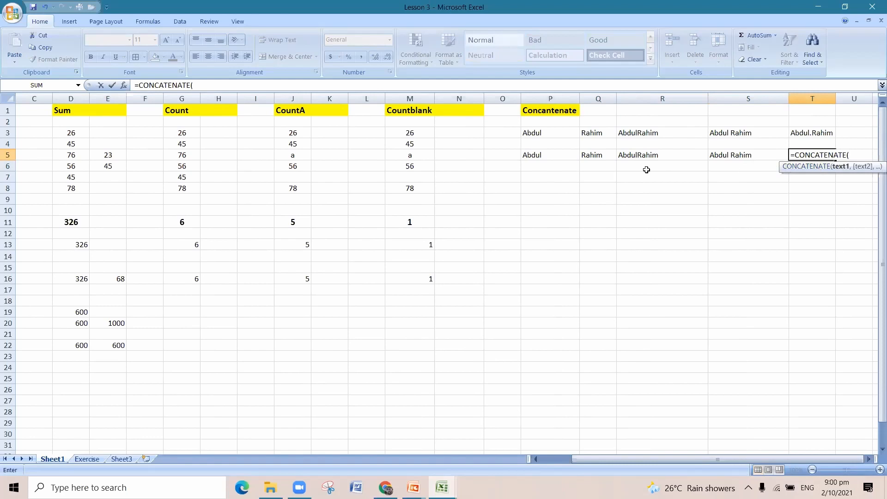
pyautogui.click(545, 153)
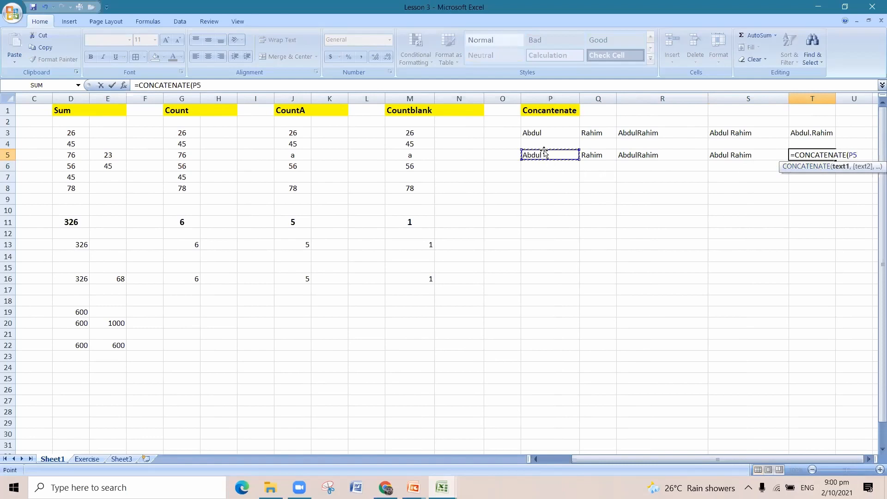
pyautogui.write(',"')
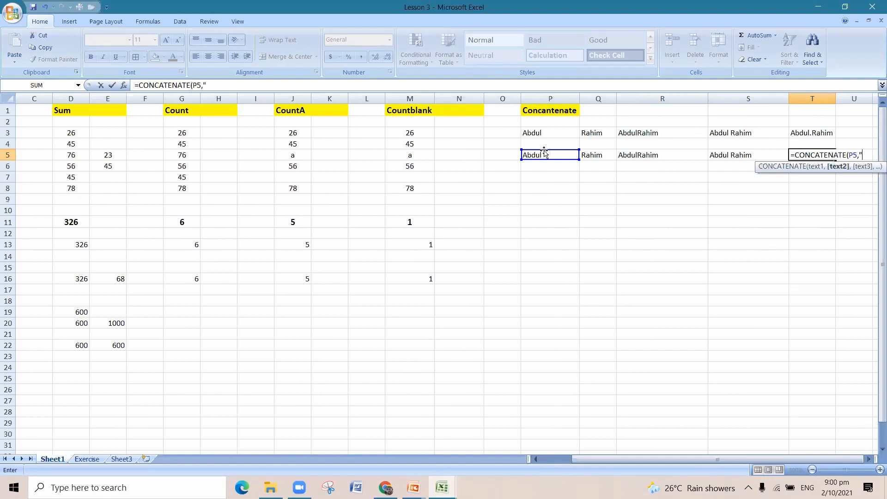
pyautogui.write('.",')
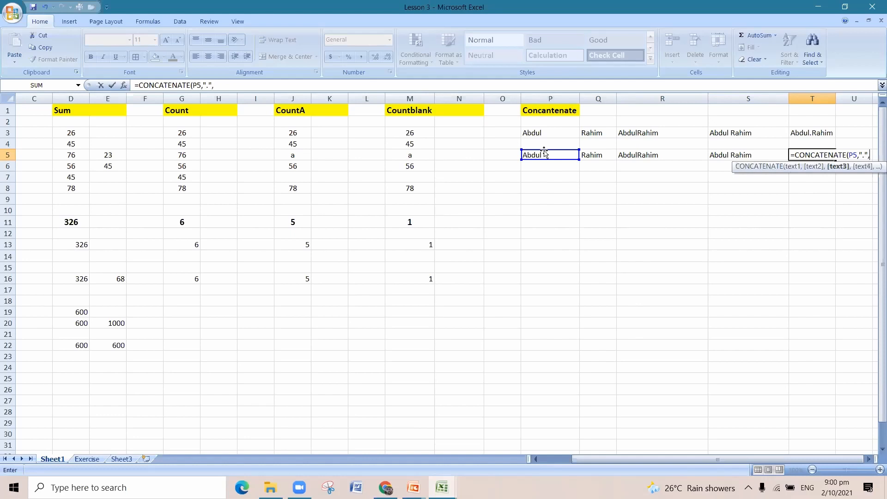
pyautogui.click(611, 153)
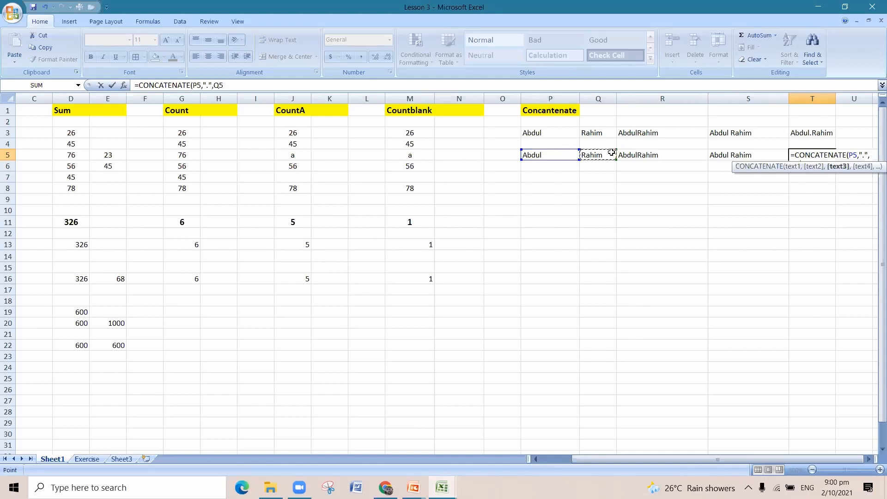
pyautogui.write(')')
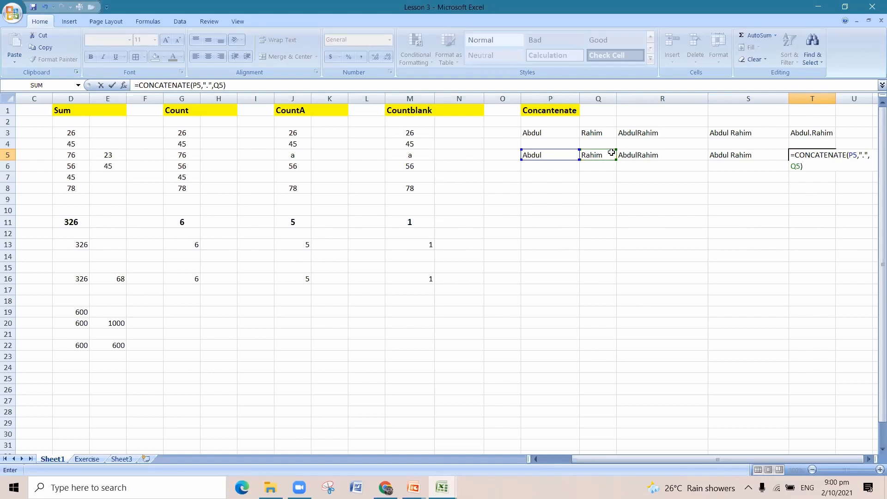
pyautogui.press('Return')
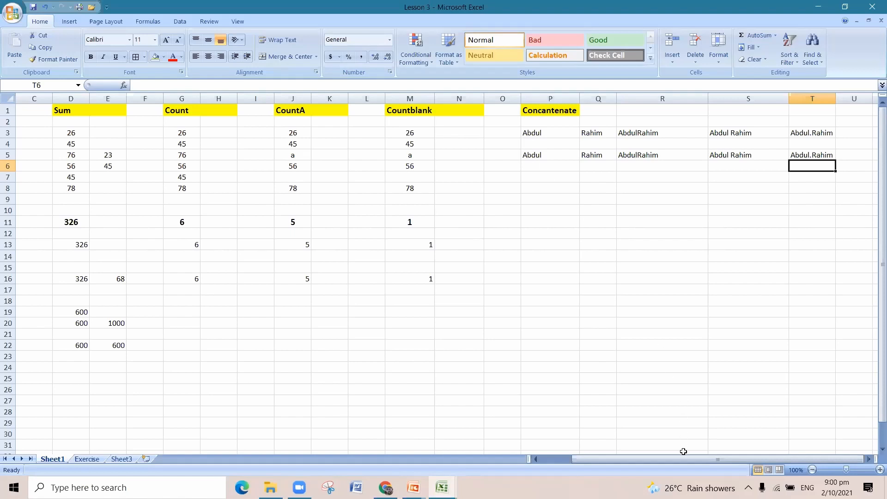
# Open the Exercise sheet and review the staff database headings from First Name to Salary and the first question to solve.
pyautogui.moveTo(687, 462); pyautogui.dragTo(636, 450)
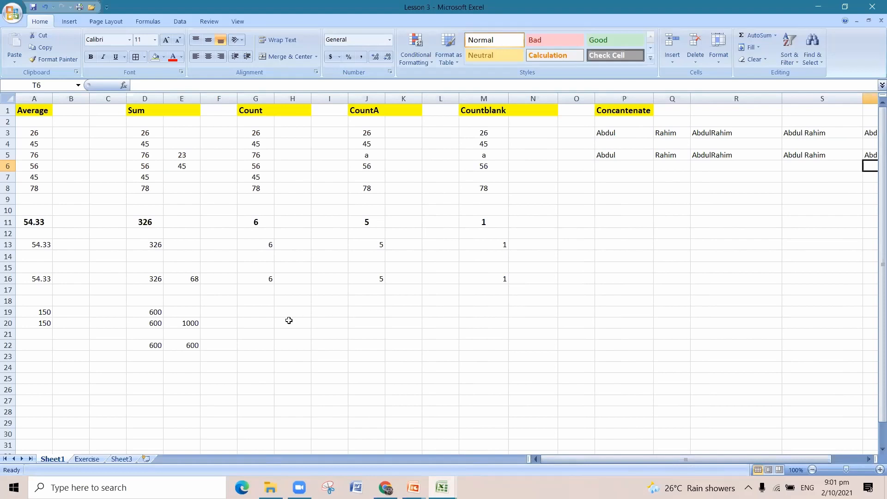
pyautogui.click(87, 459)
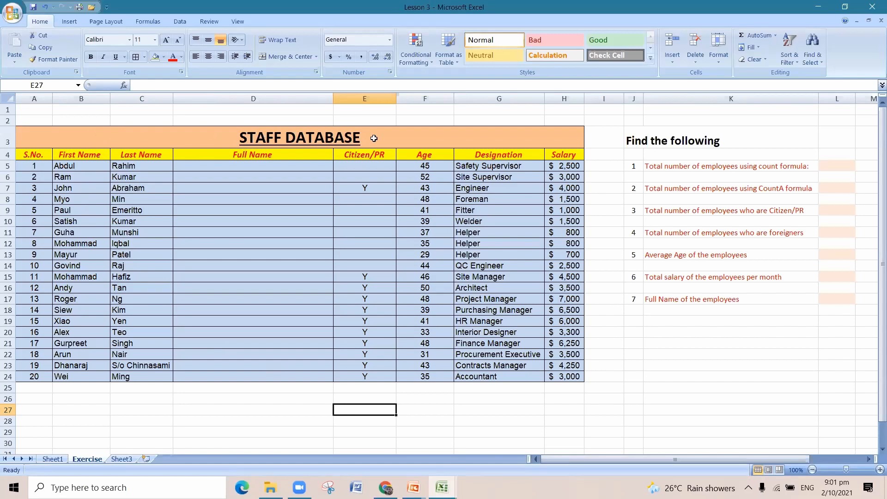
pyautogui.click(75, 155)
pyautogui.click(145, 156)
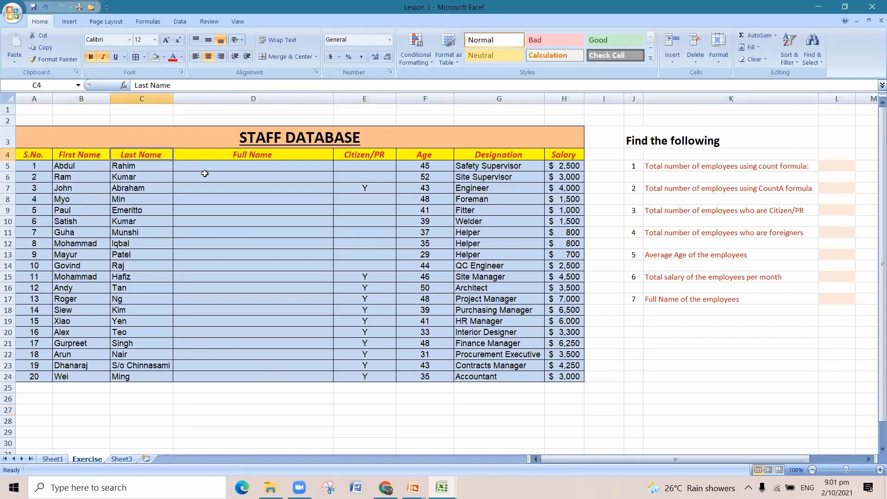
pyautogui.click(279, 152)
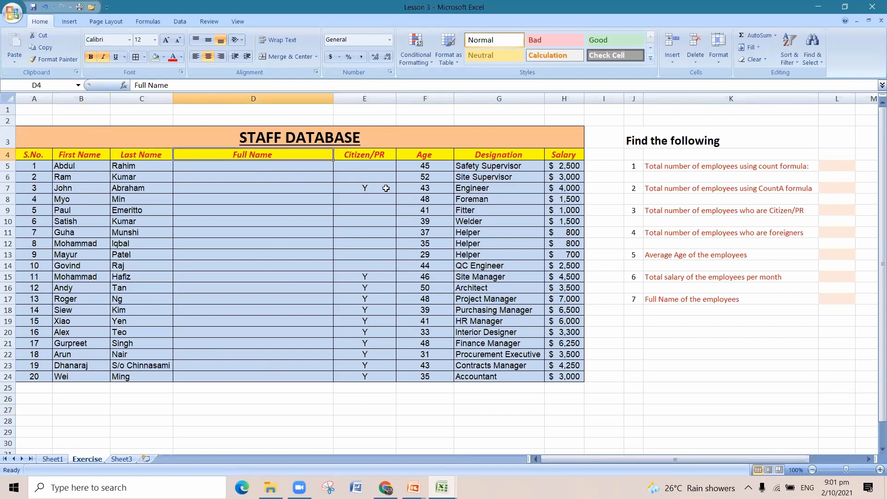
pyautogui.click(386, 156)
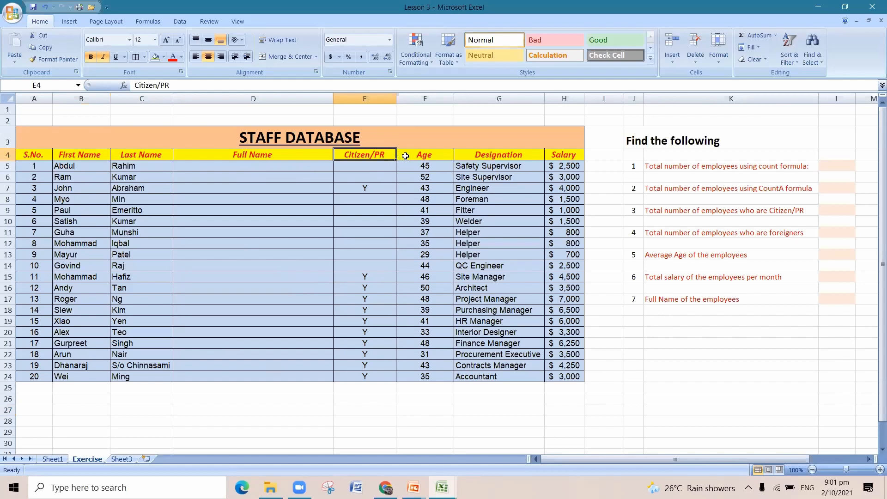
pyautogui.click(420, 155)
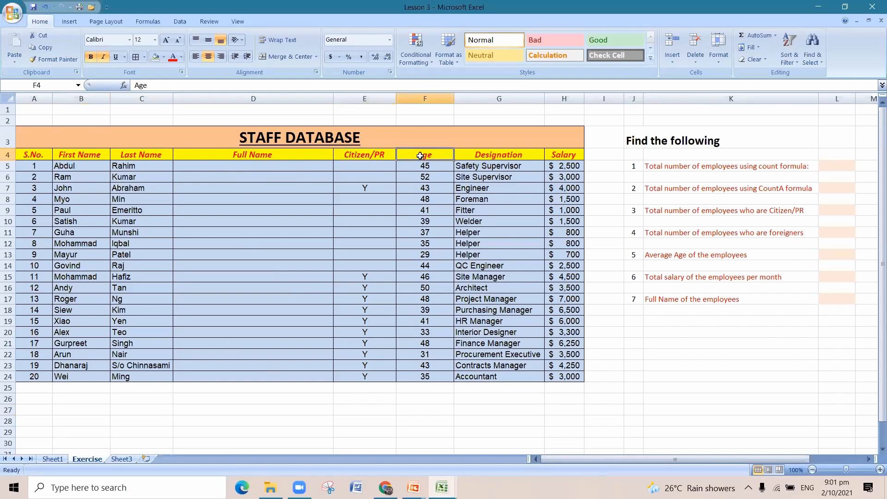
pyautogui.click(502, 155)
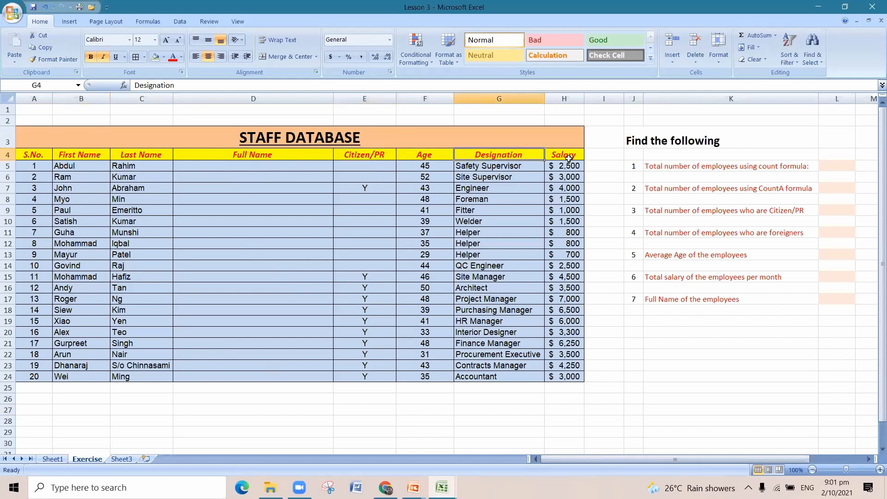
pyautogui.click(569, 159)
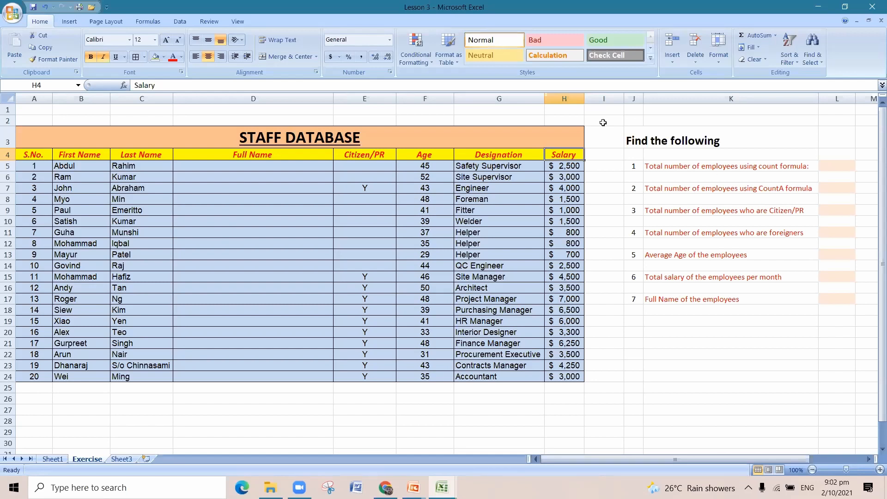
pyautogui.click(630, 144)
pyautogui.click(686, 167)
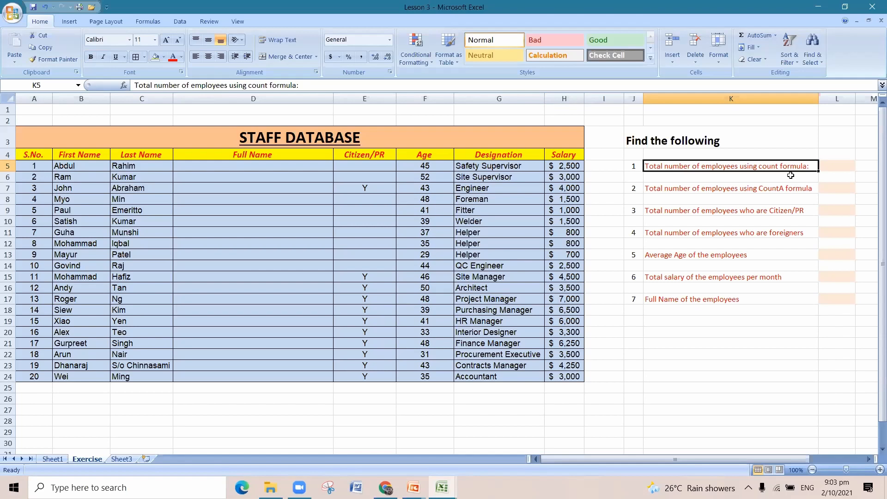
# Count the employees by the S.No. column, entering =COUNT(A5:A24) in cell L5.
pyautogui.click(825, 165)
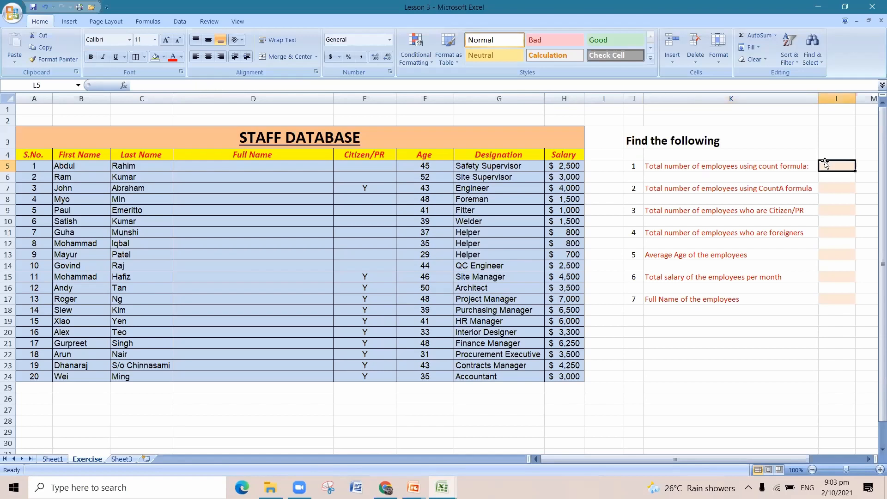
pyautogui.write('=coun')
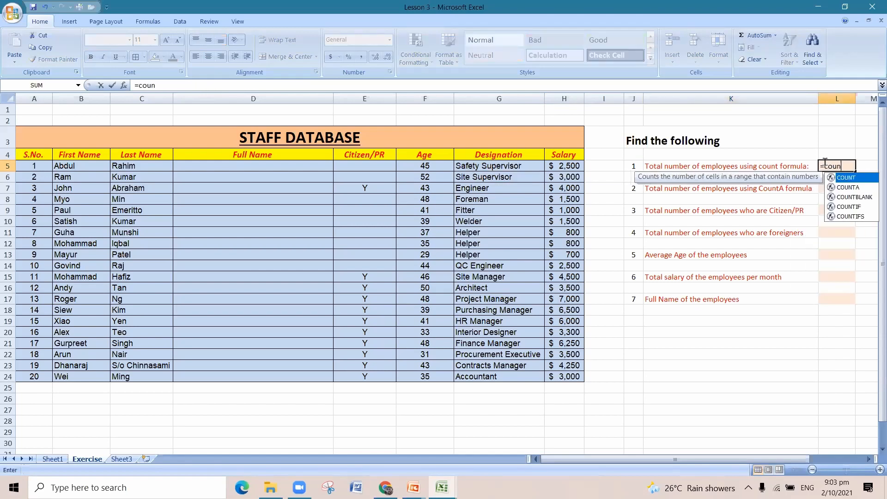
pyautogui.doubleClick(842, 179)
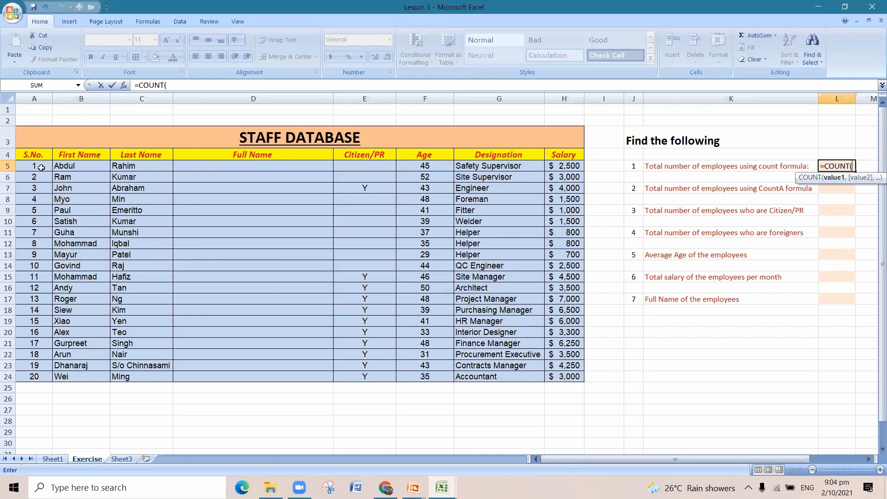
pyautogui.moveTo(41, 167); pyautogui.dragTo(46, 381)
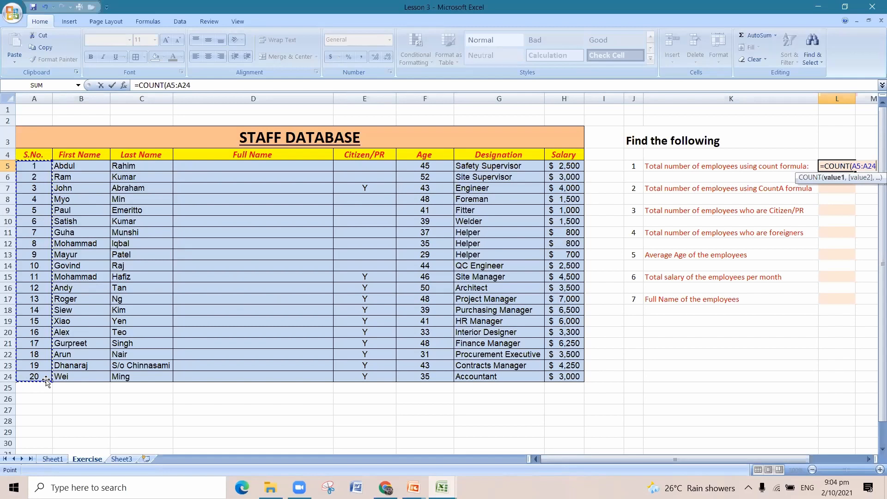
pyautogui.write(')')
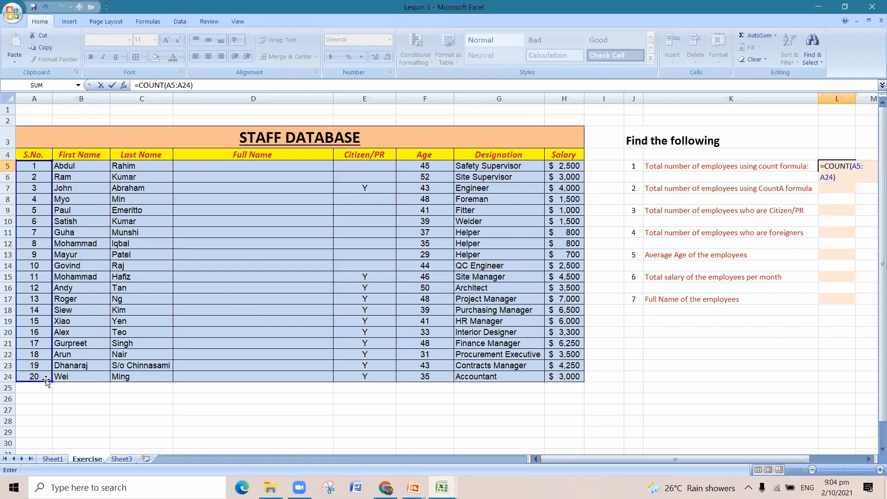
pyautogui.press('Return')
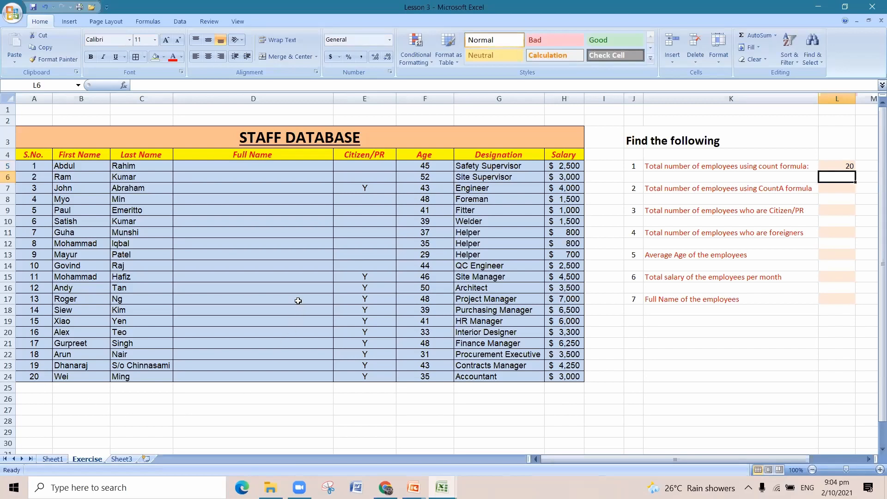
# Replace the formula in L5 with =COUNT(B5:B24) to try counting the employees by the First Name column.
pyautogui.click(846, 167)
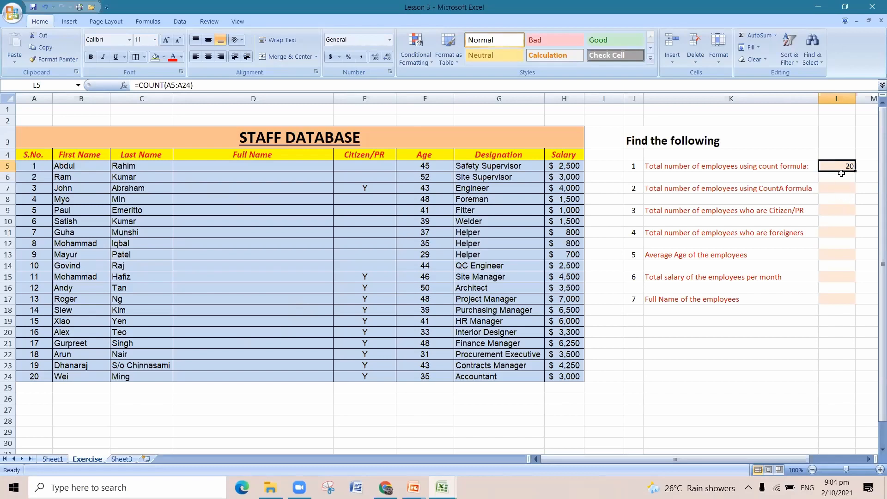
pyautogui.press('Delete')
pyautogui.write('=co')
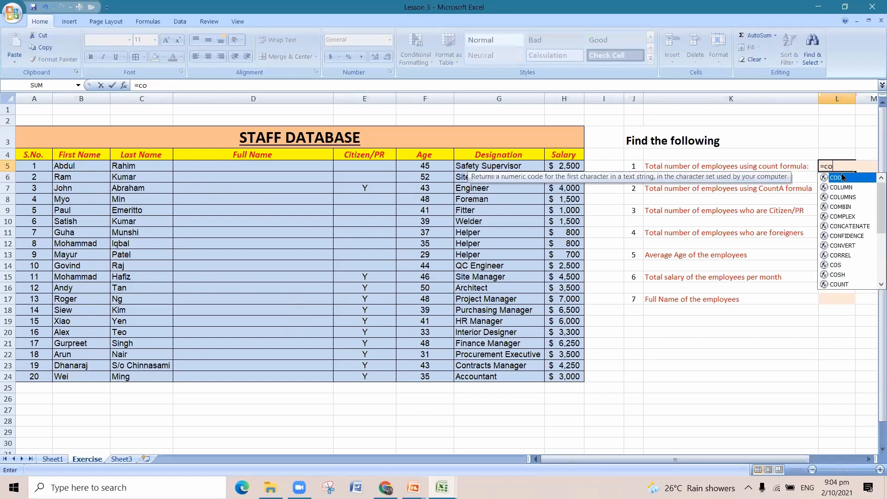
pyautogui.write('unt')
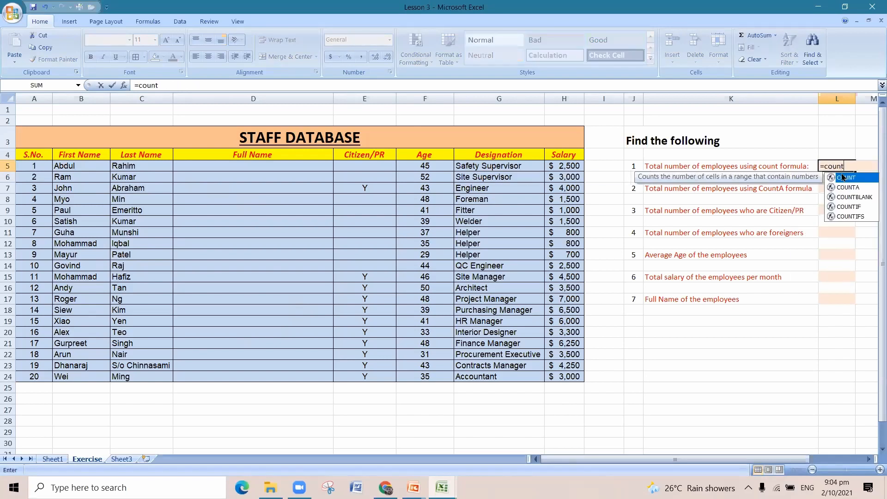
pyautogui.doubleClick(858, 178)
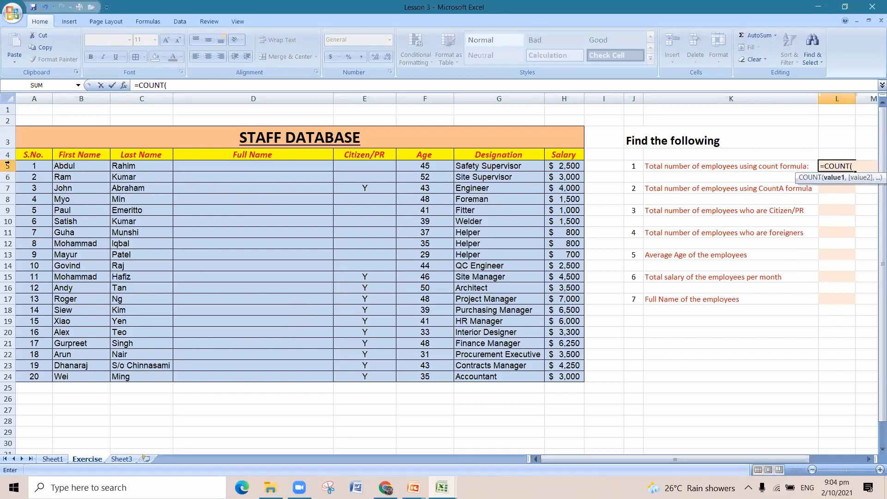
pyautogui.moveTo(67, 167); pyautogui.dragTo(75, 374)
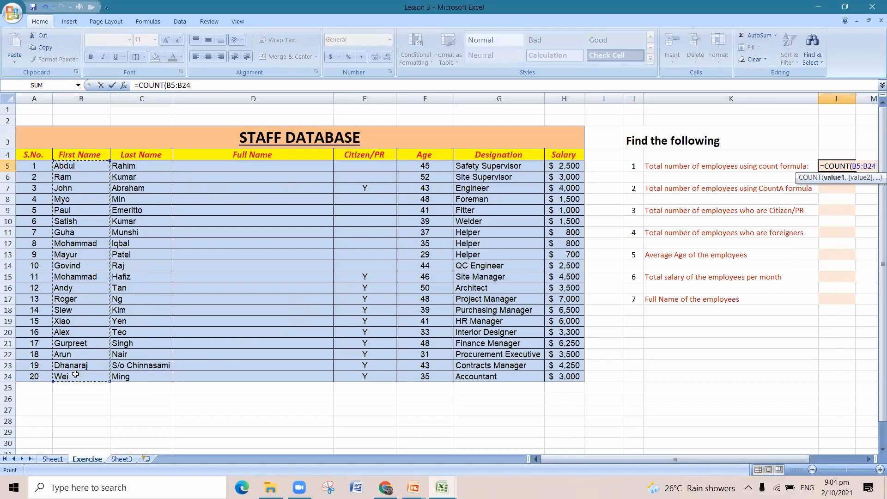
pyautogui.write(')')
pyautogui.press('Return')
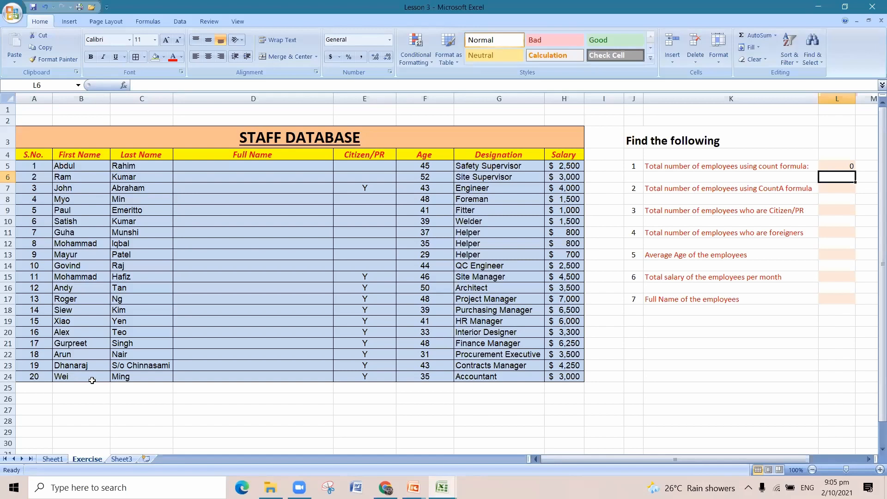
# Review the Concatenate example on Sheet1, then examine the Full Name, S.No., Age and Salary columns on the Exercise sheet.
pyautogui.click(851, 167)
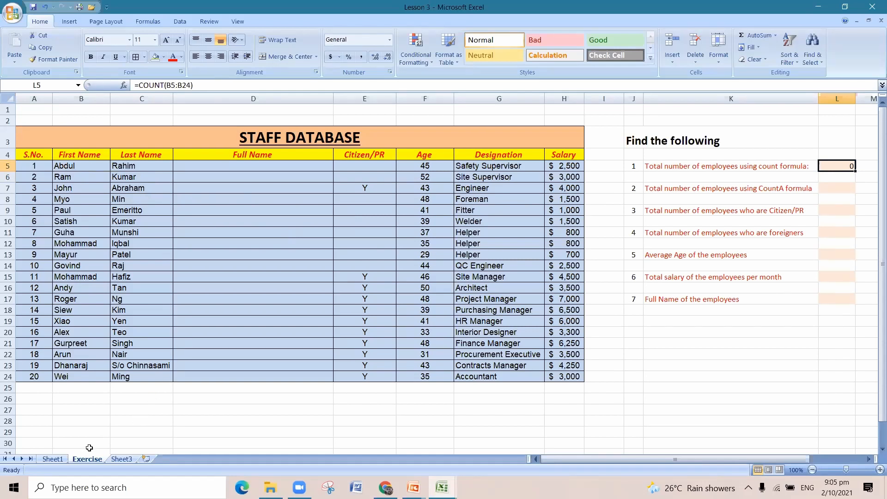
pyautogui.click(56, 460)
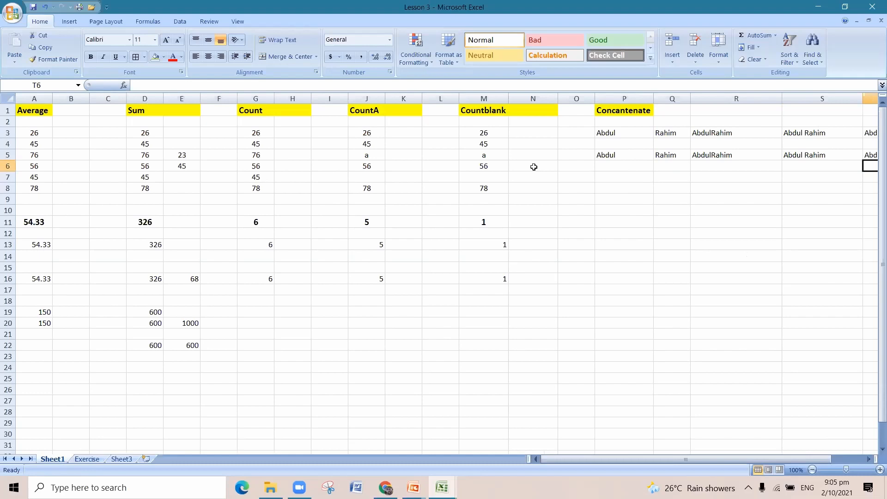
pyautogui.click(627, 109)
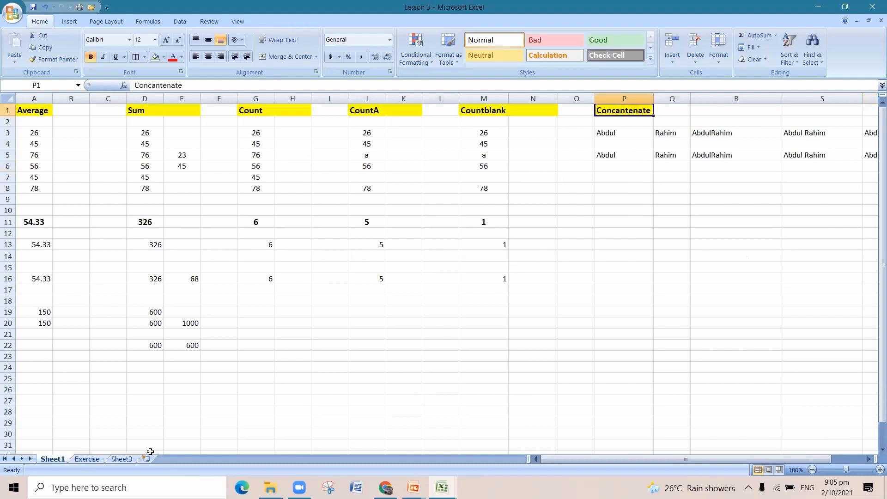
pyautogui.click(87, 459)
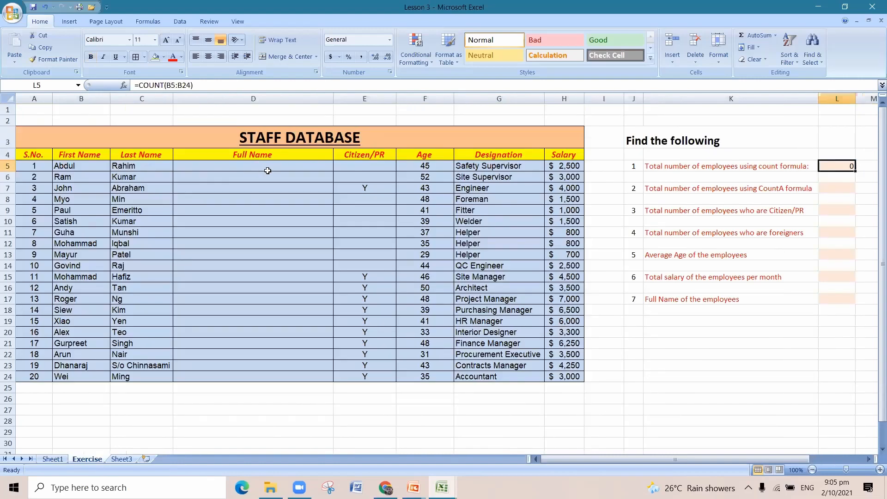
pyautogui.moveTo(267, 171); pyautogui.dragTo(284, 371)
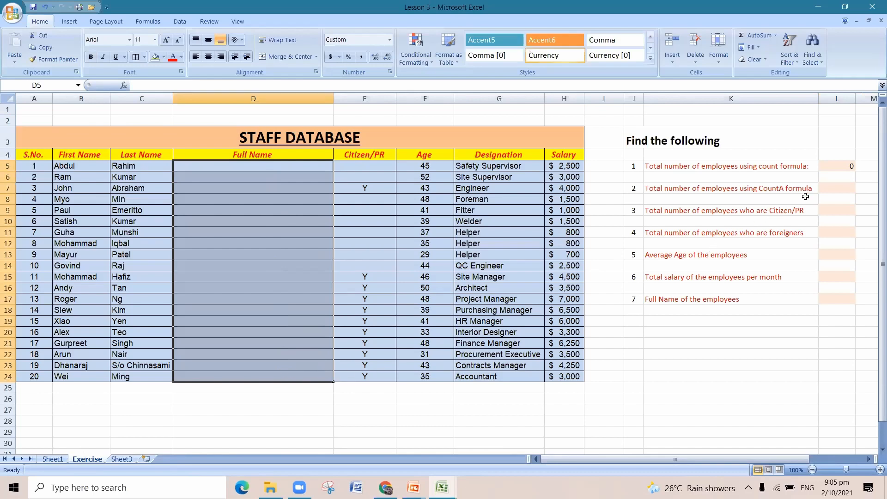
pyautogui.click(823, 167)
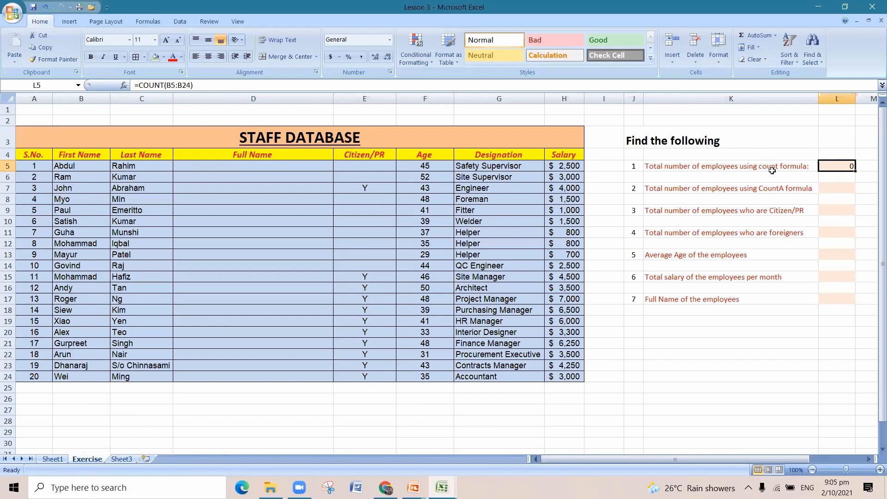
pyautogui.moveTo(26, 165); pyautogui.dragTo(28, 376)
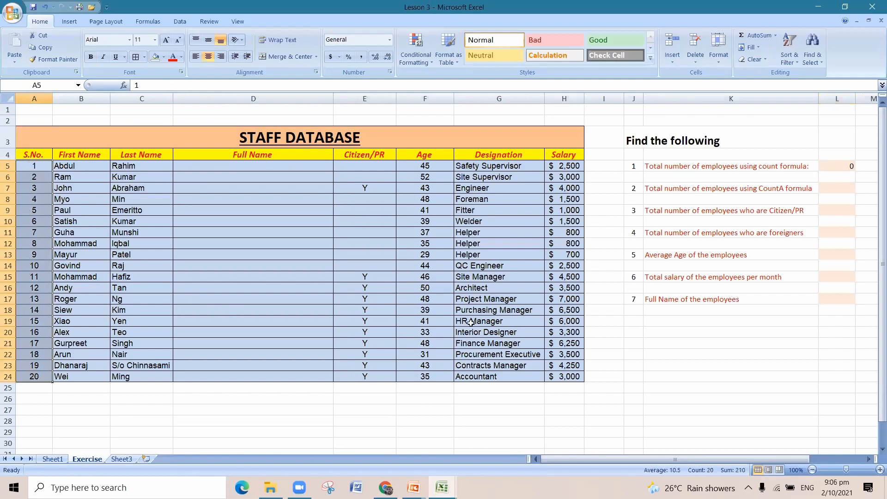
pyautogui.moveTo(435, 169); pyautogui.dragTo(436, 376)
pyautogui.moveTo(578, 165); pyautogui.dragTo(681, 403)
pyautogui.click(676, 397)
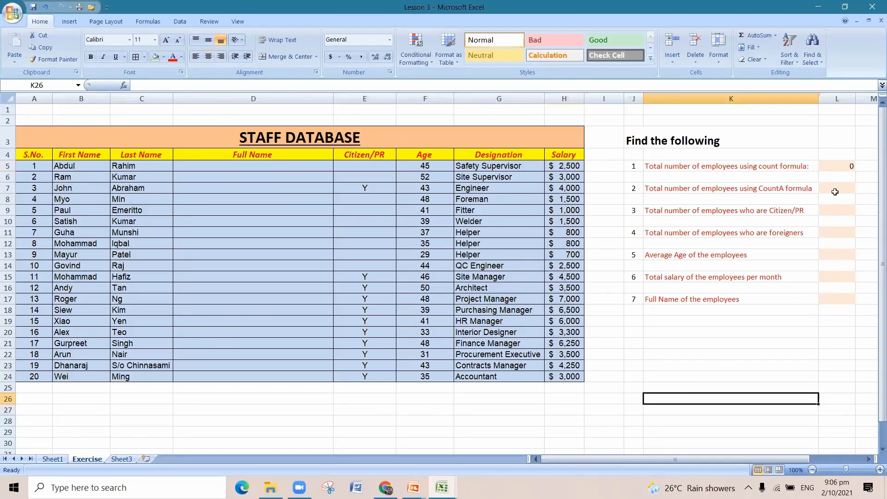
# Count the employees by the Age column instead, entering =COUNT(F5:F24) in cell L5.
pyautogui.click(843, 168)
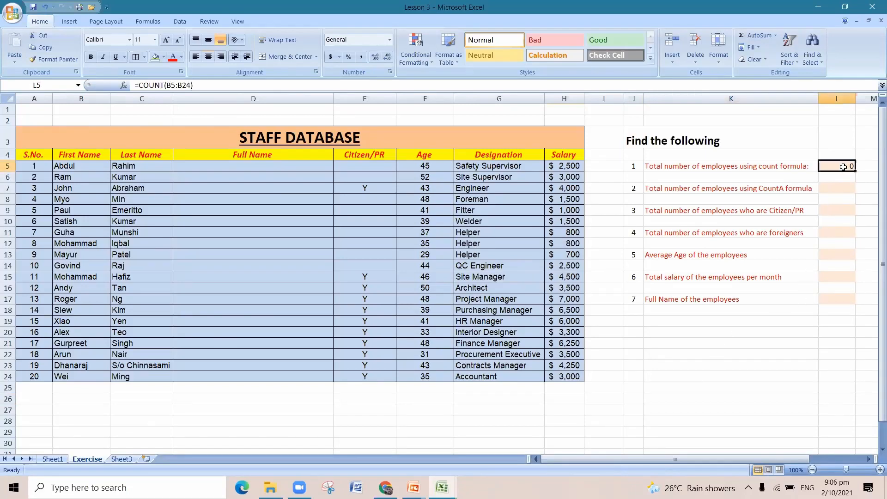
pyautogui.write('=count')
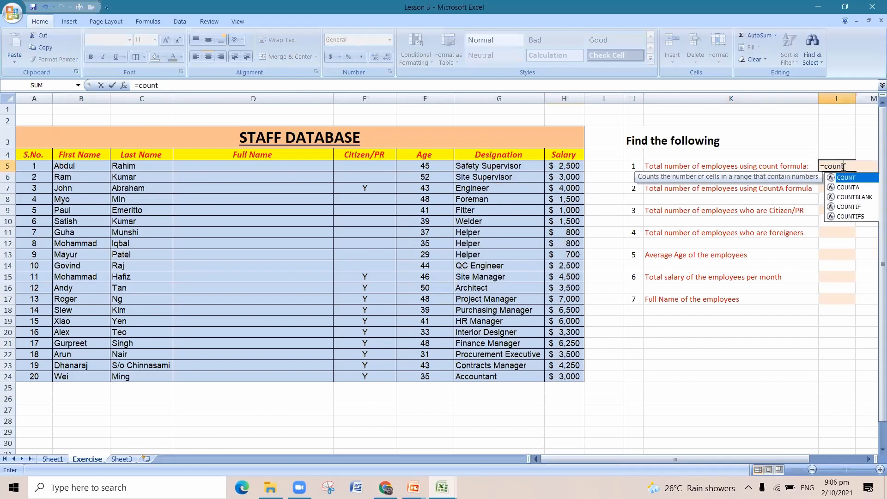
pyautogui.doubleClick(856, 178)
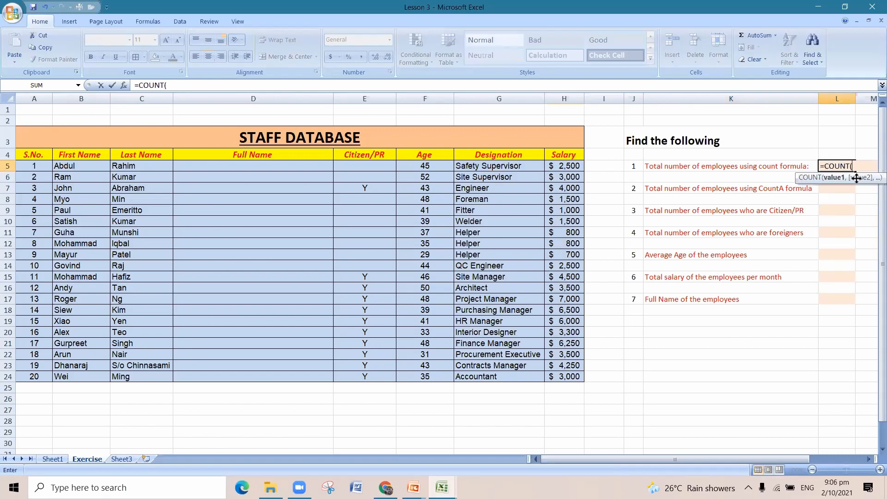
pyautogui.moveTo(433, 165); pyautogui.dragTo(430, 378)
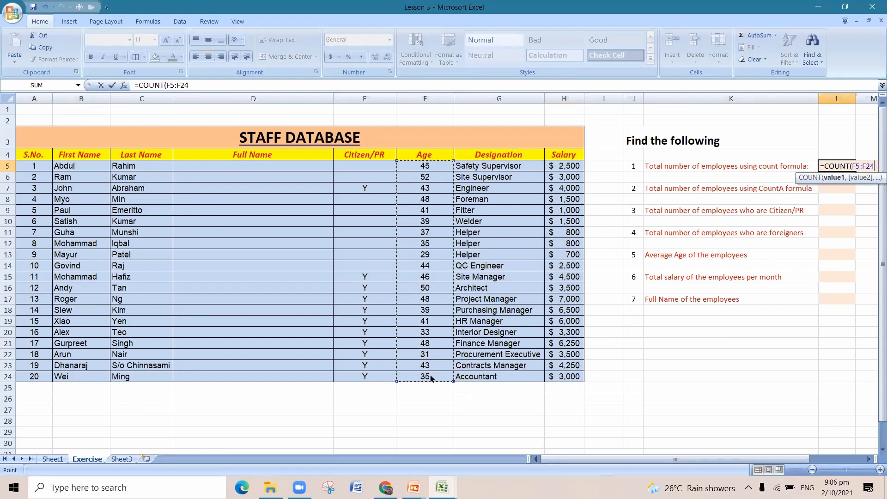
pyautogui.write(')')
pyautogui.press('Return')
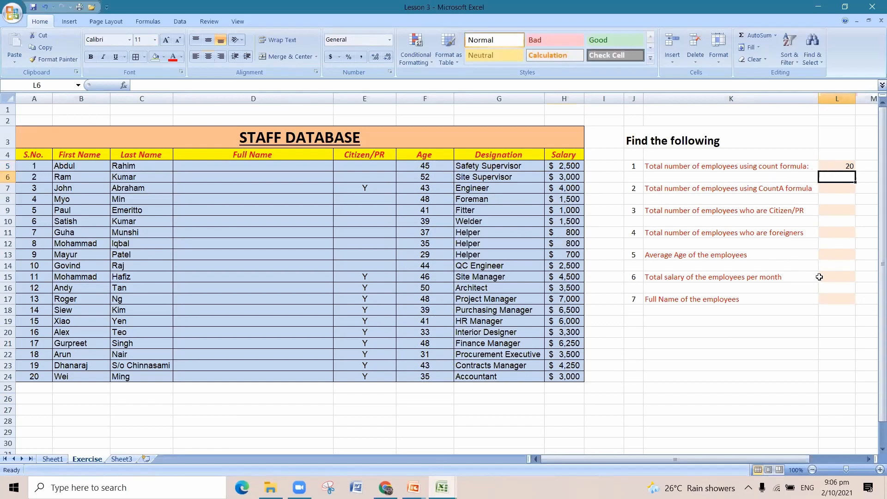
# Count the employees by the Salary column instead, entering =COUNT(H5:H24) in cell L5.
pyautogui.click(836, 165)
pyautogui.write('=su')
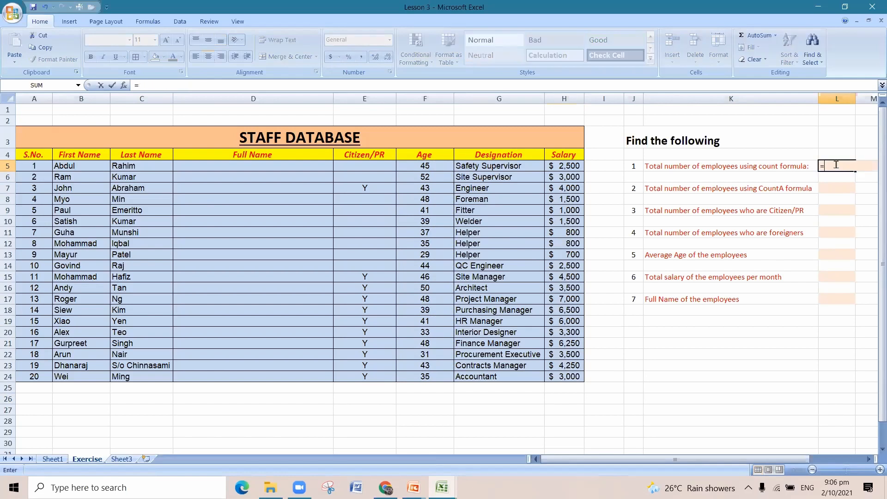
pyautogui.press('BackSpace')
pyautogui.press('BackSpace')
pyautogui.write('count')
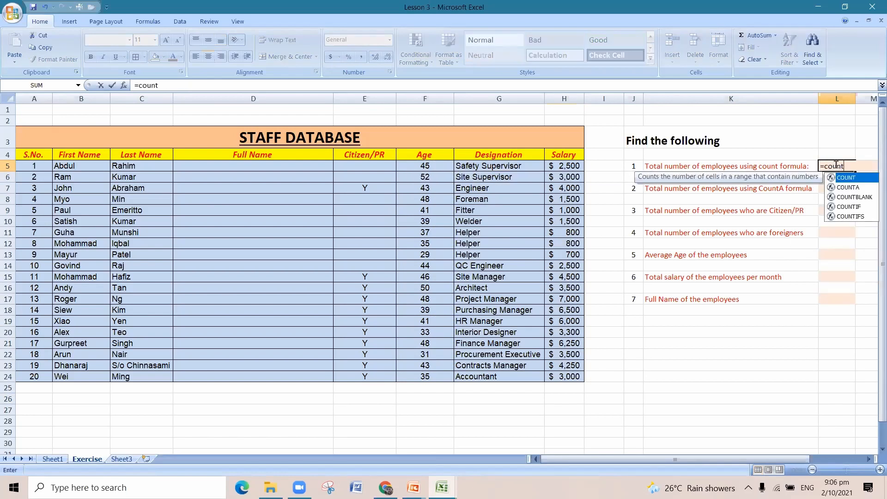
pyautogui.write('(')
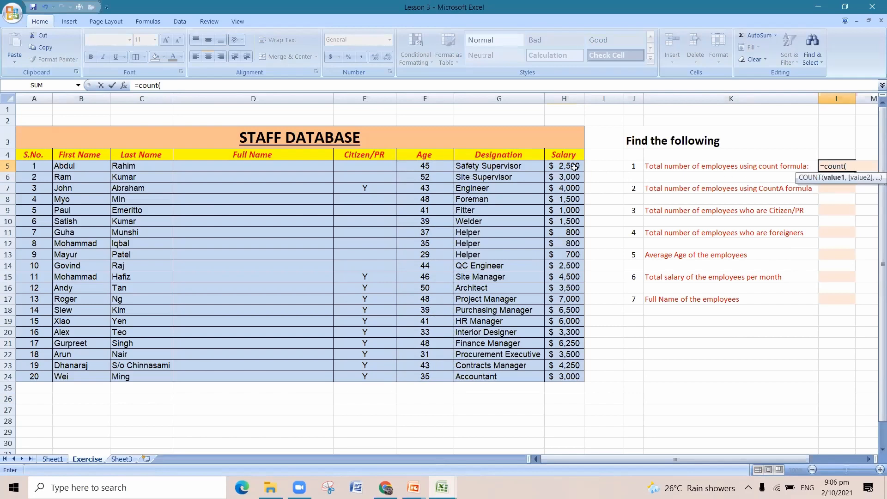
pyautogui.moveTo(574, 166); pyautogui.dragTo(571, 377)
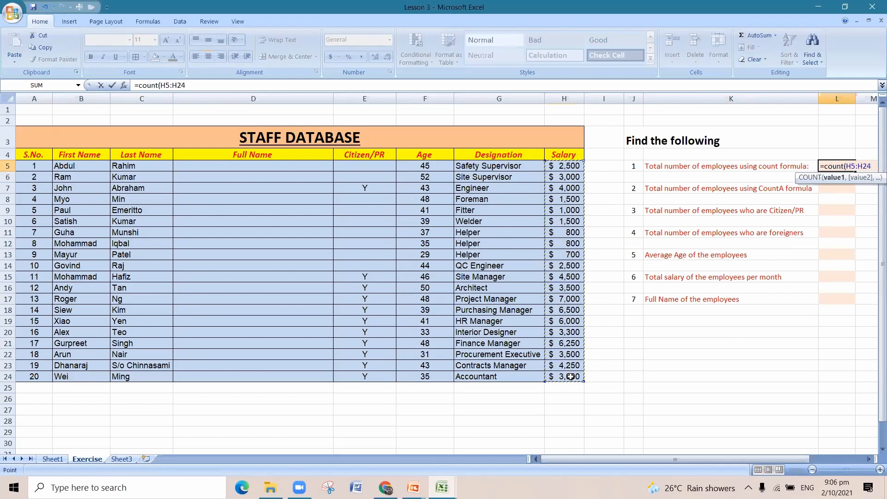
pyautogui.write(')')
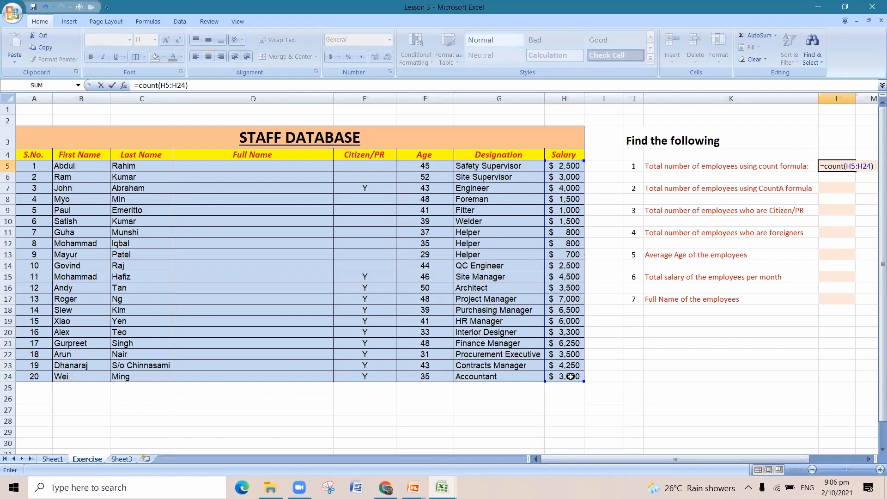
pyautogui.press('Return')
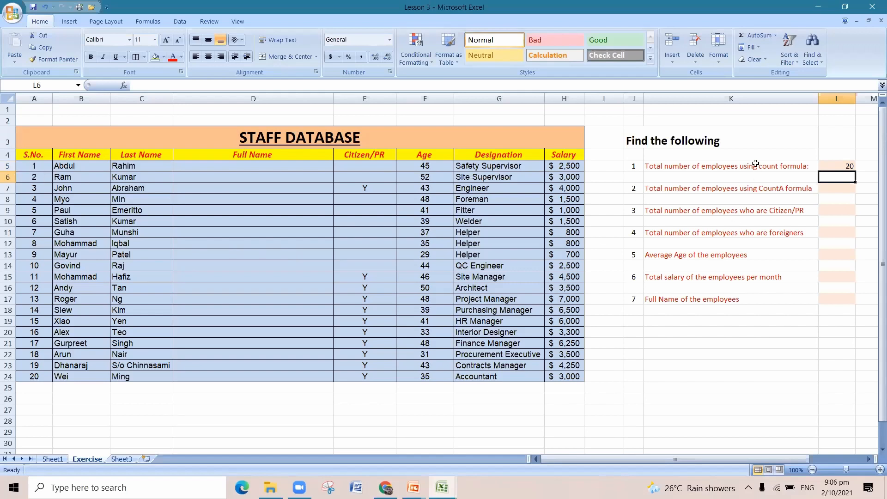
pyautogui.click(837, 166)
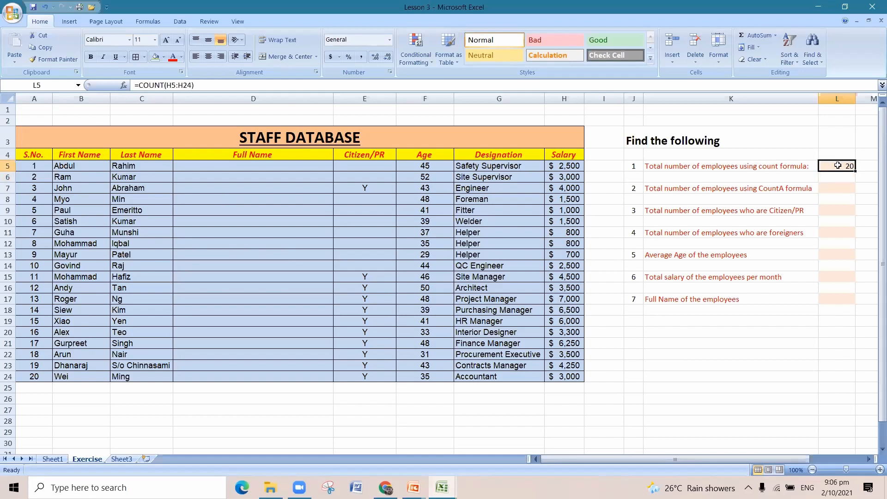
# Count the employees by the First Name column with COUNTA, entering =COUNTA(B5:B24) in cell L7.
pyautogui.click(838, 185)
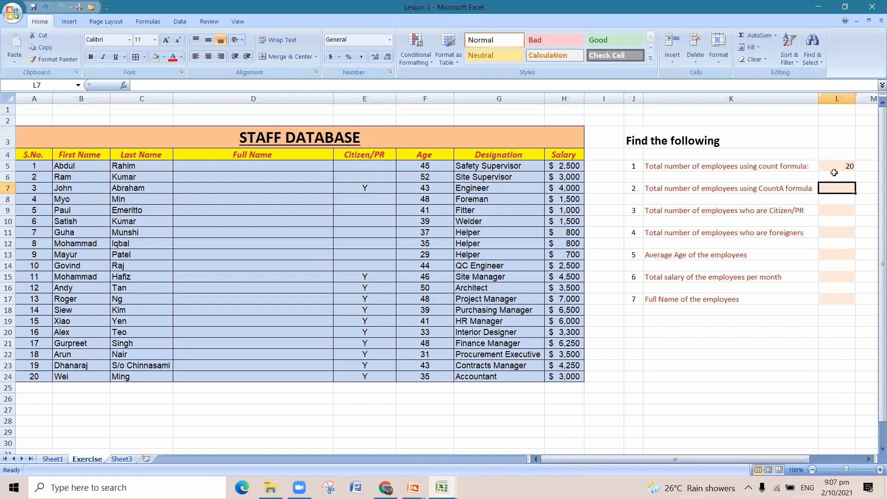
pyautogui.write('=count')
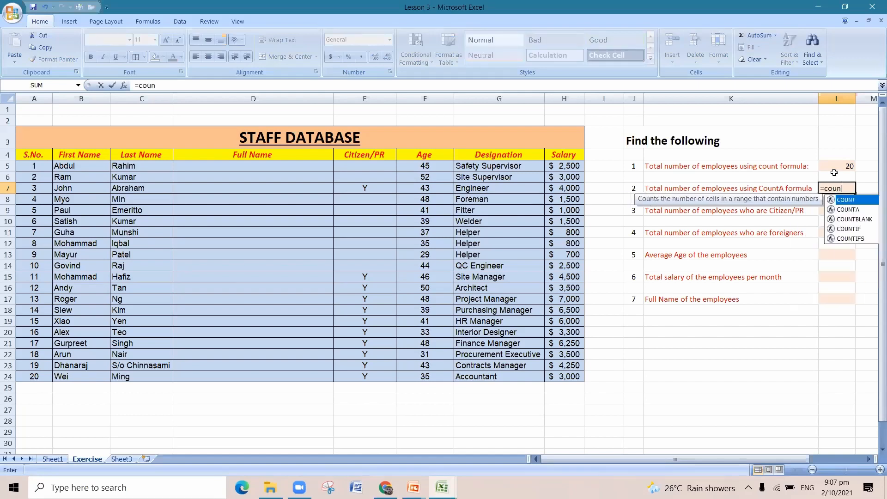
pyautogui.doubleClick(848, 209)
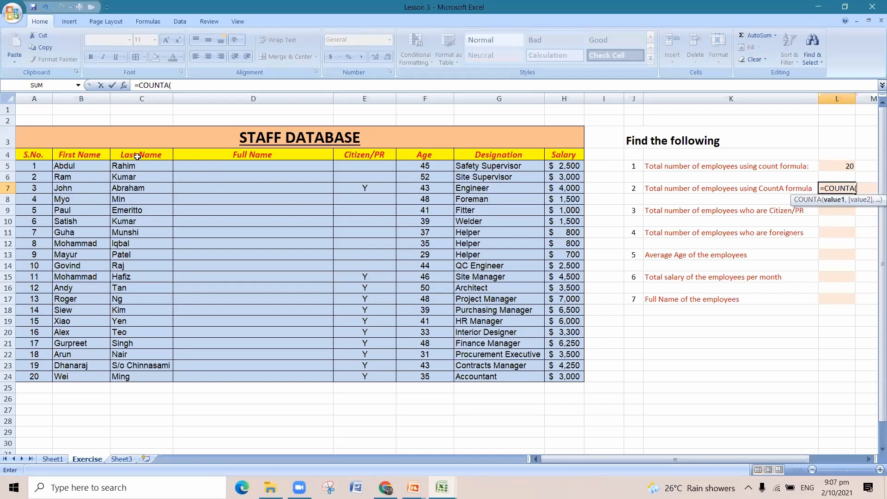
pyautogui.moveTo(103, 169); pyautogui.dragTo(97, 383)
pyautogui.write(')')
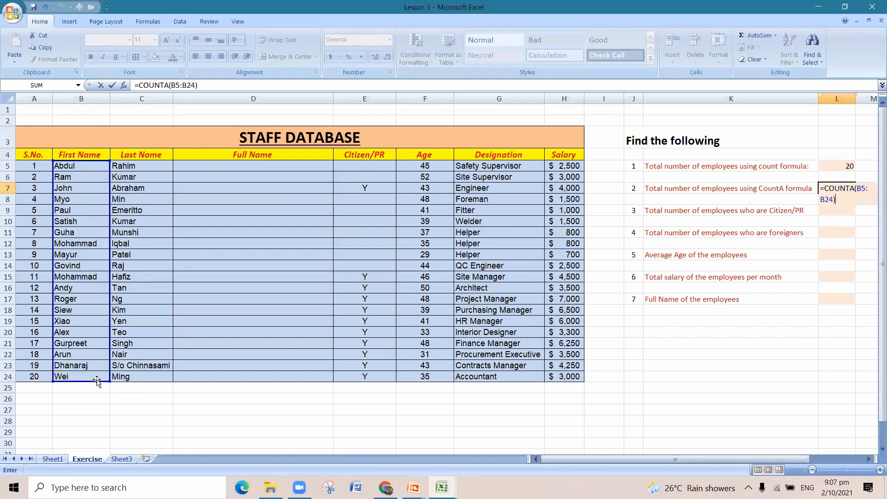
pyautogui.press('Return')
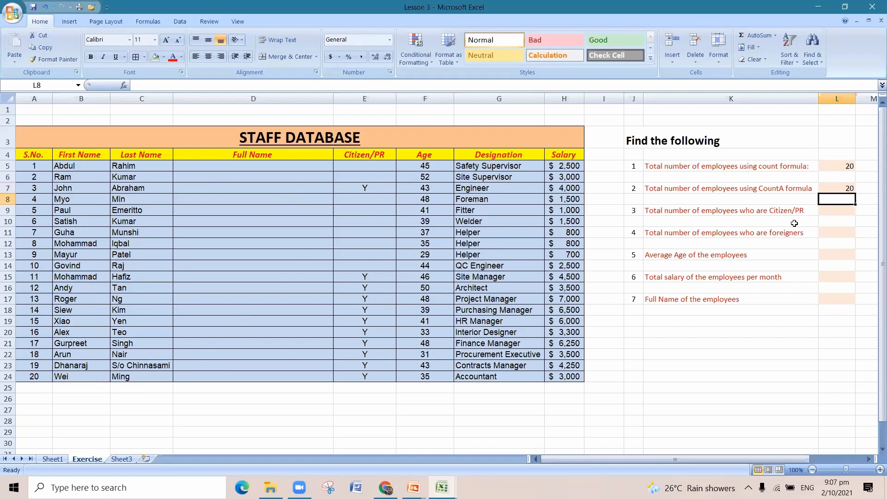
pyautogui.click(824, 188)
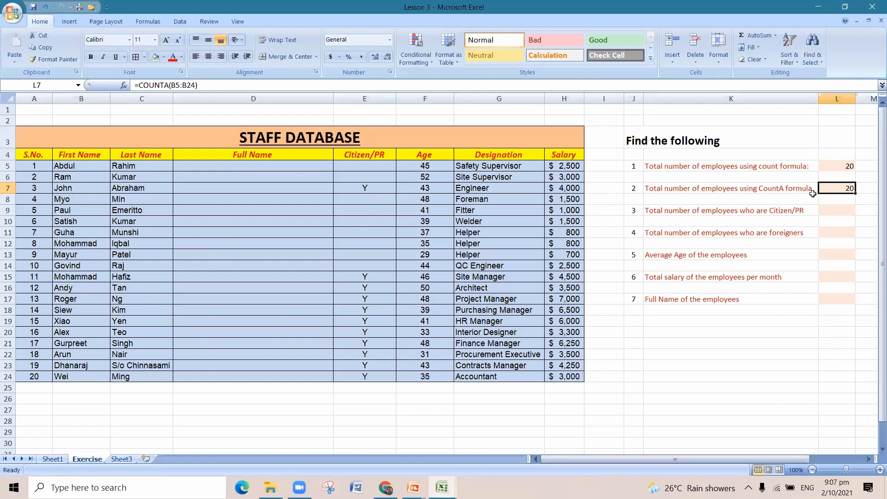
pyautogui.click(780, 189)
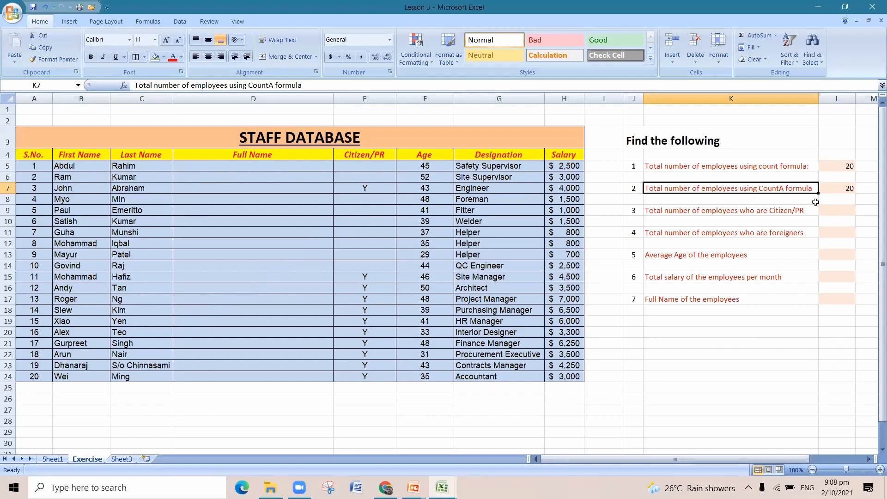
# Try to count the Citizen/PR employees with COUNT, entering =COUNT(E5:E24) in cell L9.
pyautogui.click(842, 215)
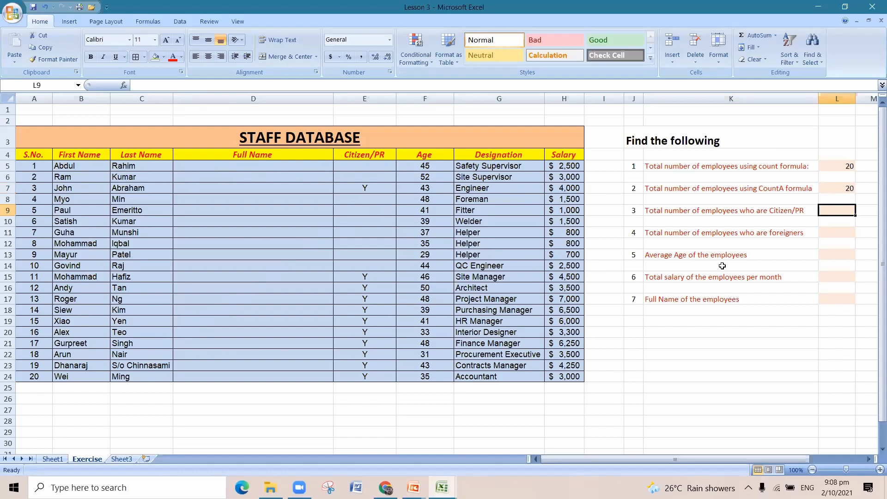
pyautogui.write('=')
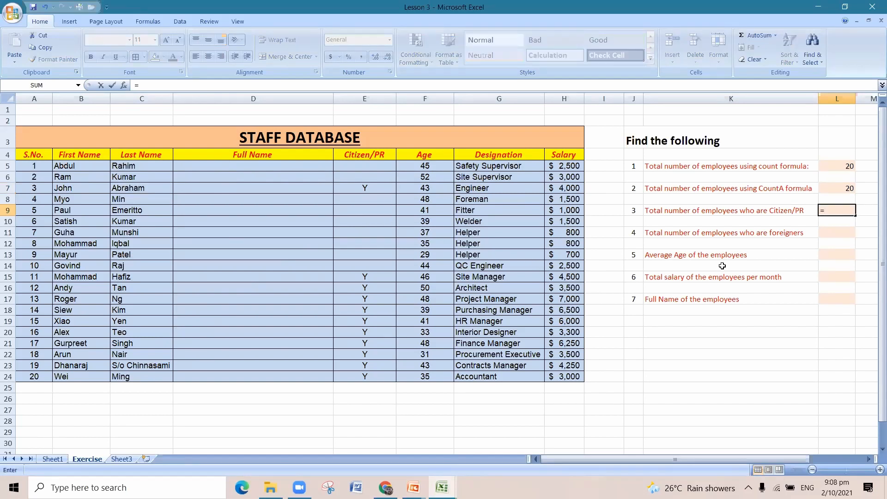
pyautogui.write('count')
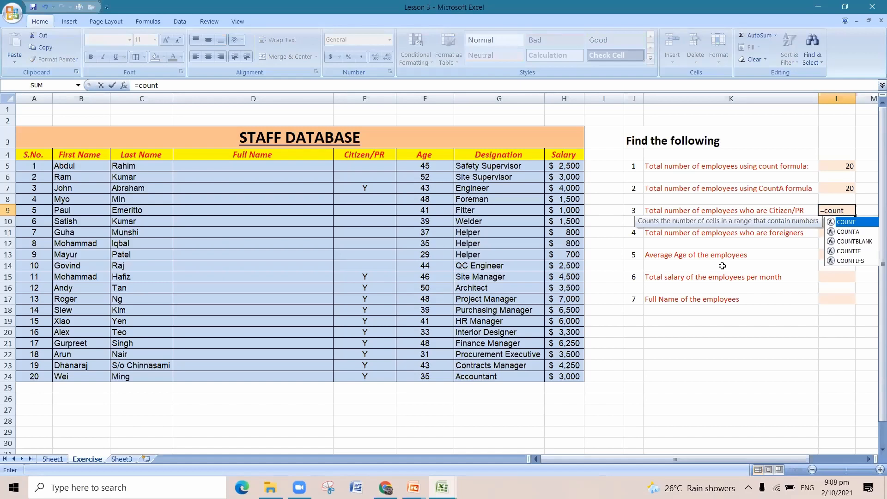
pyautogui.doubleClick(846, 222)
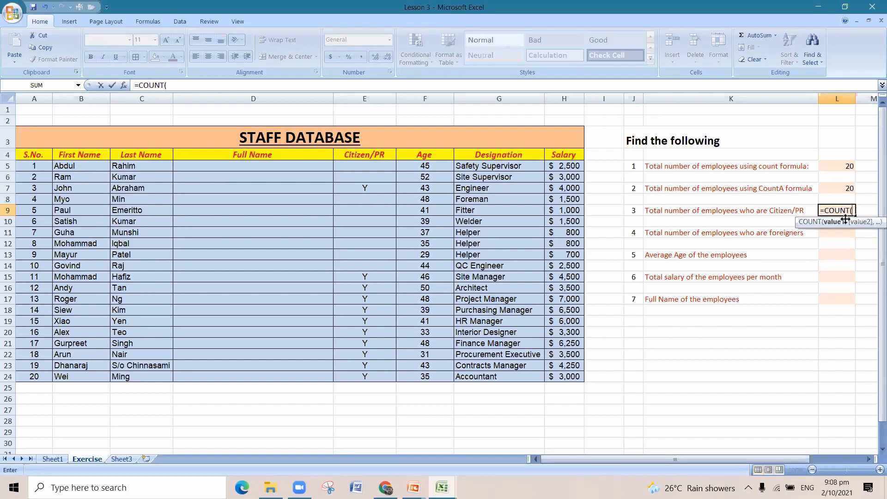
pyautogui.moveTo(374, 165); pyautogui.dragTo(379, 373)
pyautogui.write(')')
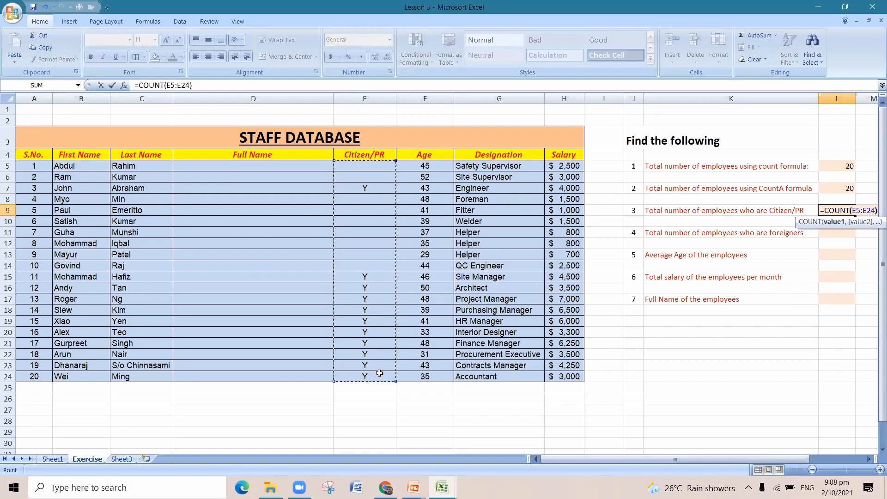
pyautogui.press('Return')
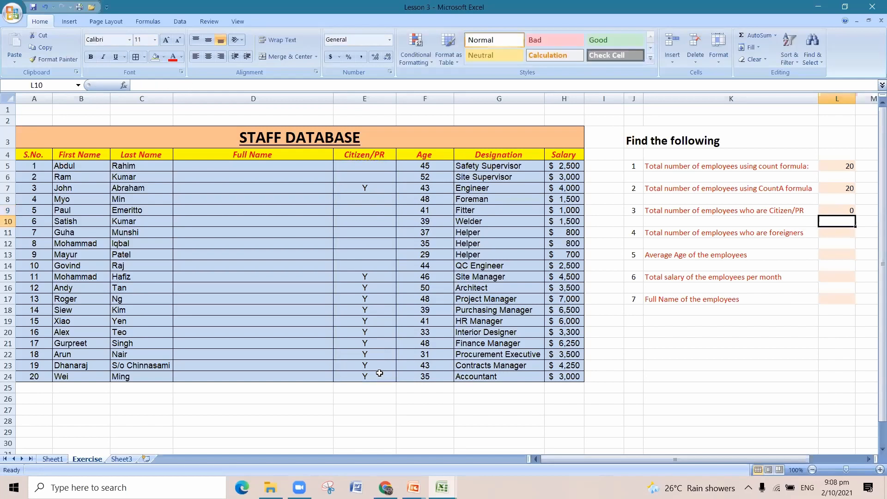
pyautogui.click(371, 190)
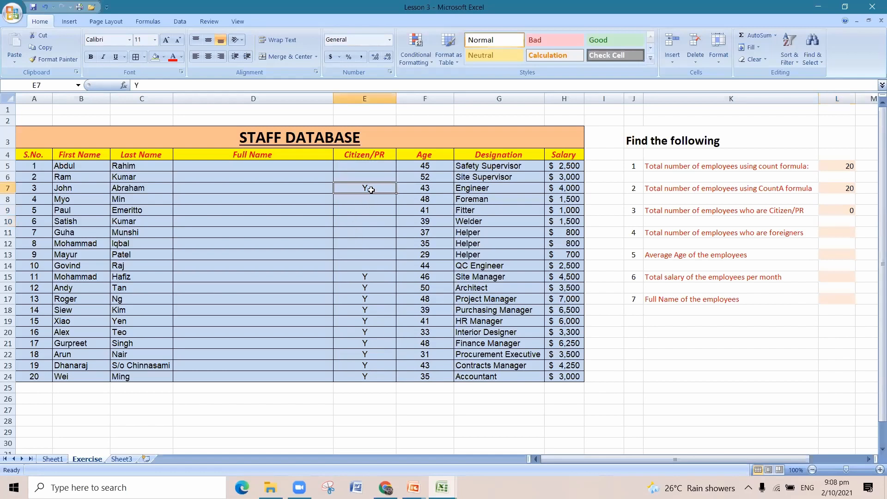
# Replace the Citizen/PR count in cell L9 with =COUNTA(E5:E24) and review the formula against the Citizen/PR column.
pyautogui.click(847, 209)
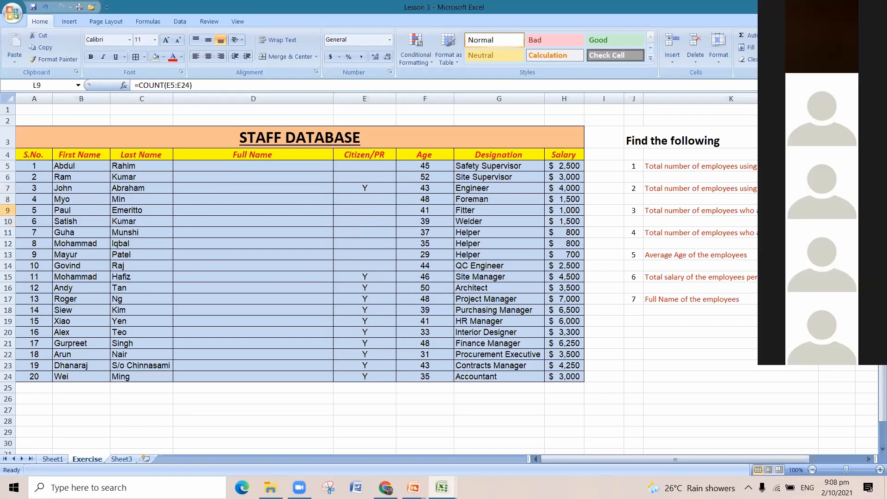
pyautogui.write('=')
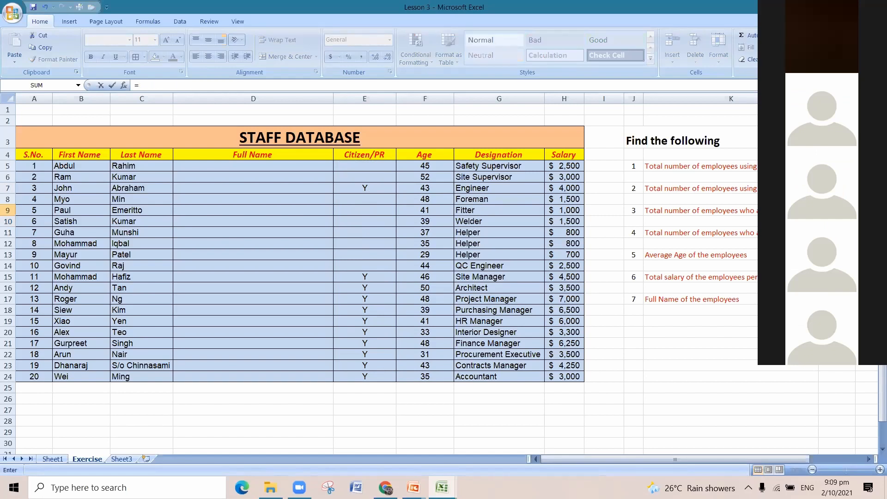
pyautogui.write('coun')
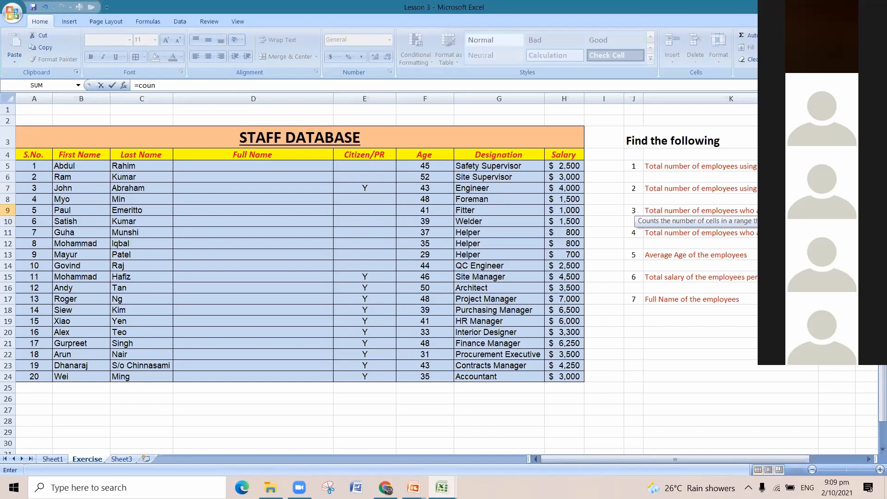
pyautogui.press('Down')
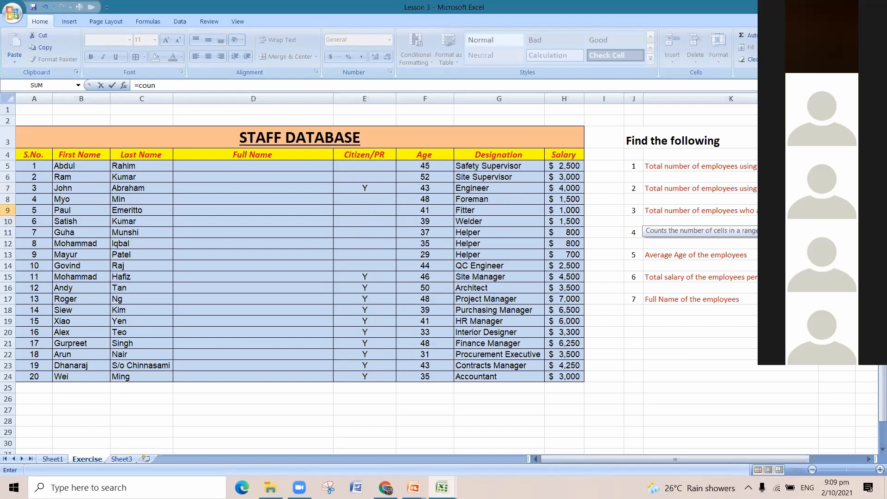
pyautogui.press('Tab')
pyautogui.moveTo(377, 169); pyautogui.dragTo(379, 376)
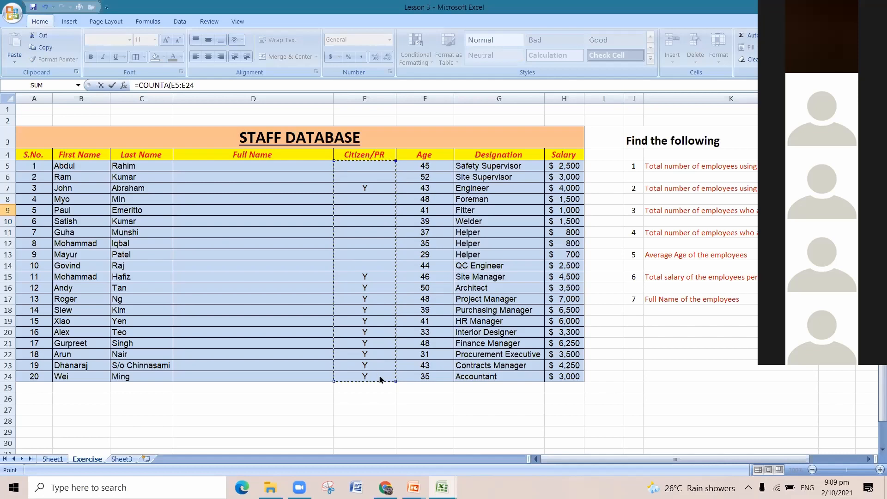
pyautogui.write(')')
pyautogui.press('Return')
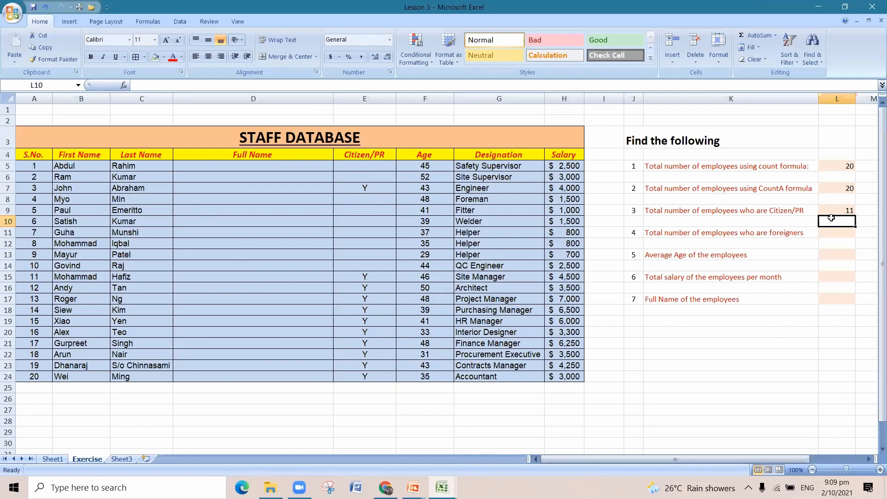
pyautogui.click(831, 233)
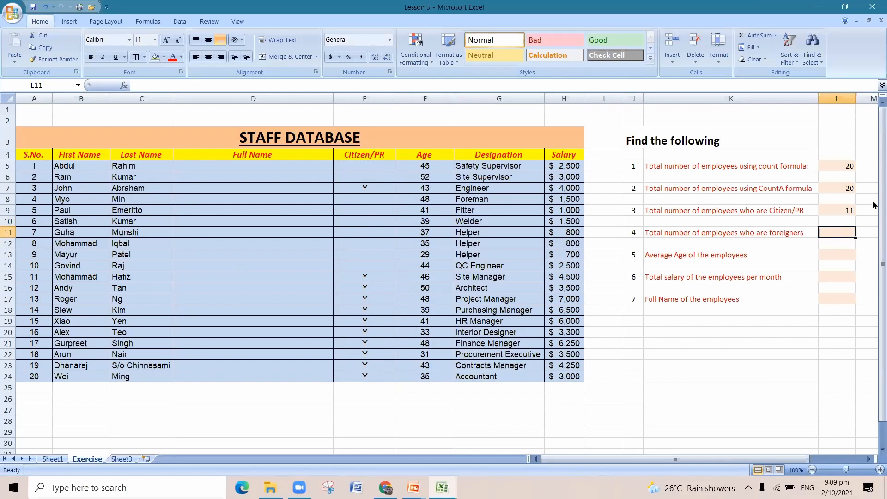
pyautogui.click(848, 210)
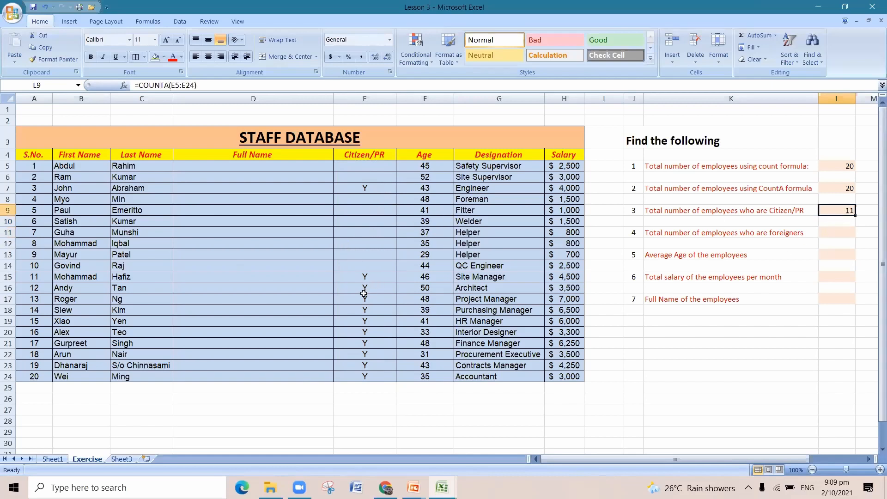
pyautogui.click(369, 165)
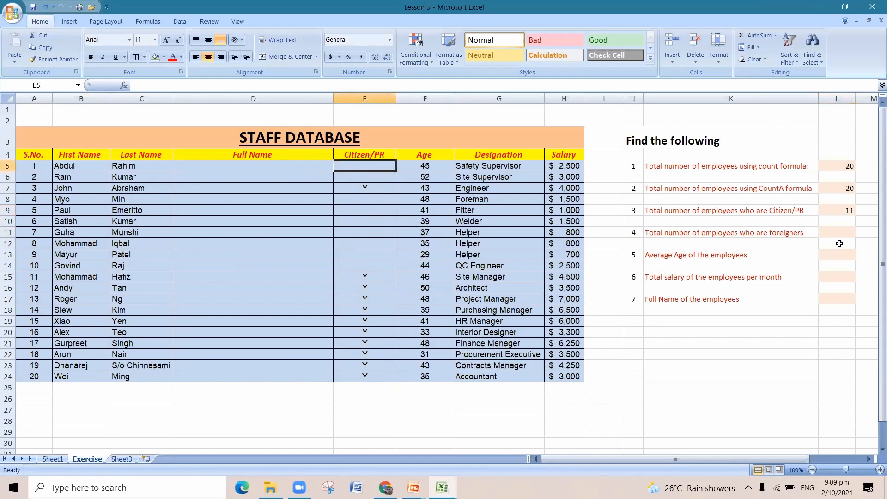
pyautogui.click(831, 209)
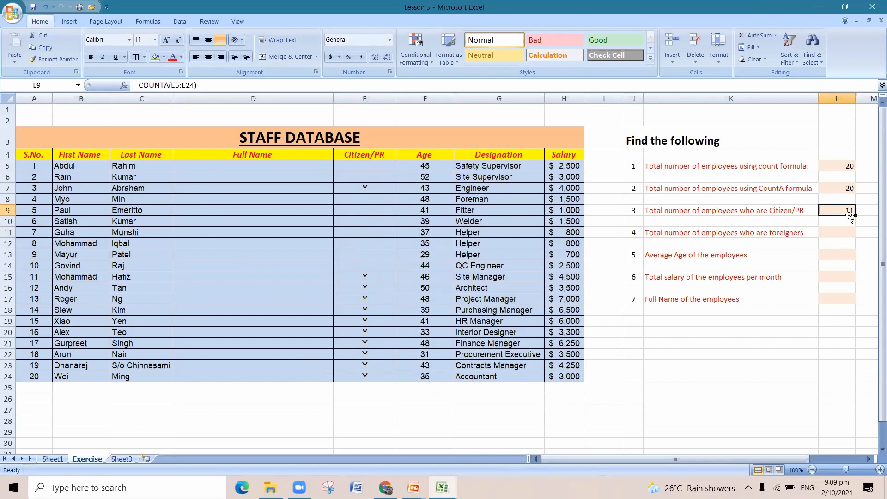
# Count the foreign employees by the blank Citizen/PR cells, entering =COUNTBLANK(E5:E24) in cell L11.
pyautogui.click(849, 234)
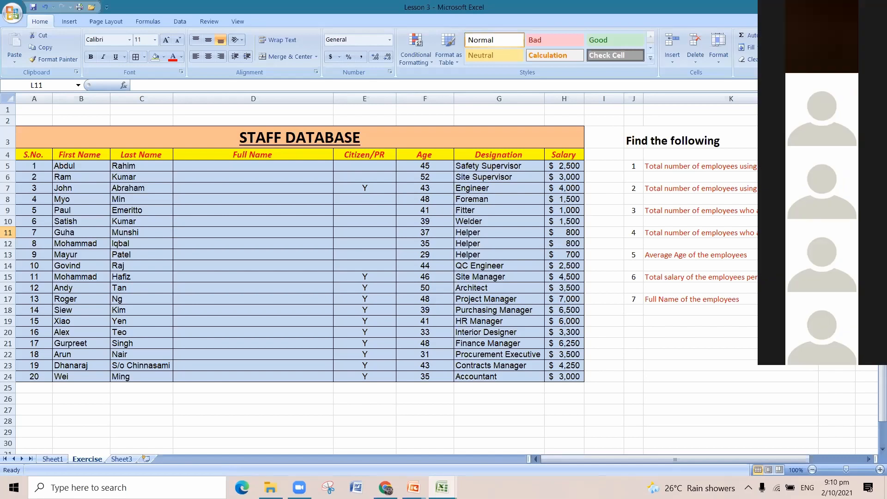
pyautogui.moveTo(365, 277); pyautogui.dragTo(366, 375)
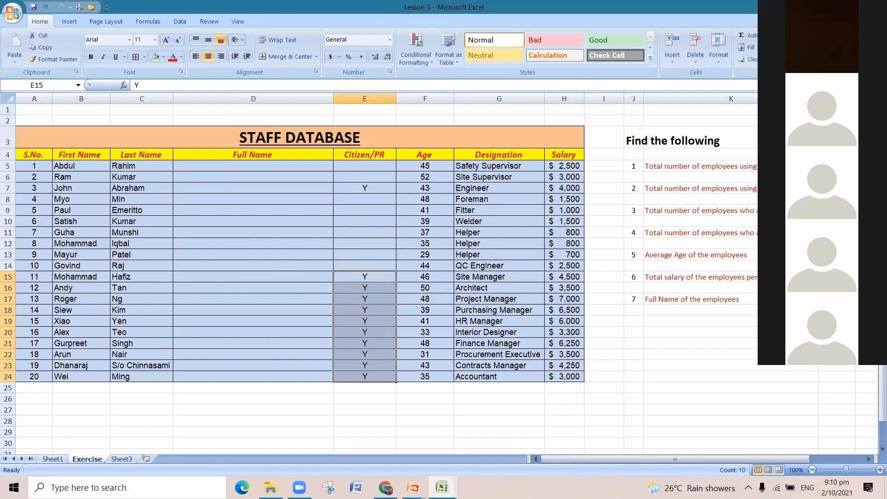
pyautogui.click(837, 232)
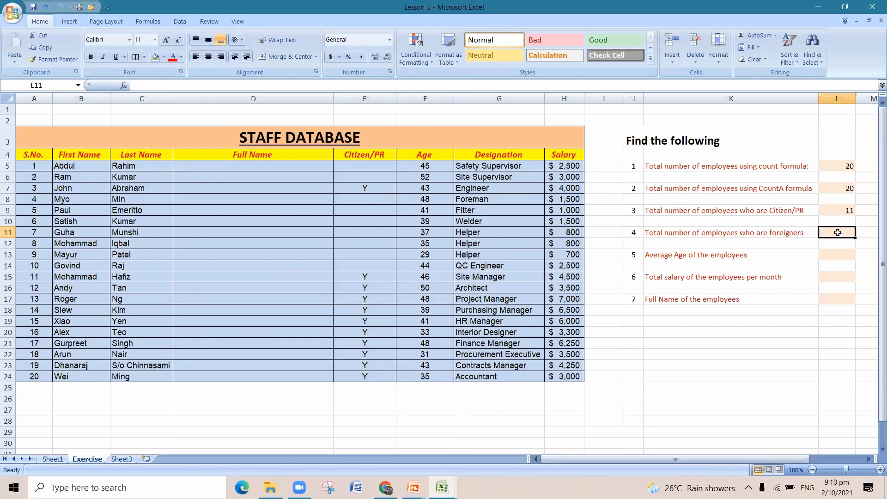
pyautogui.write('=coun')
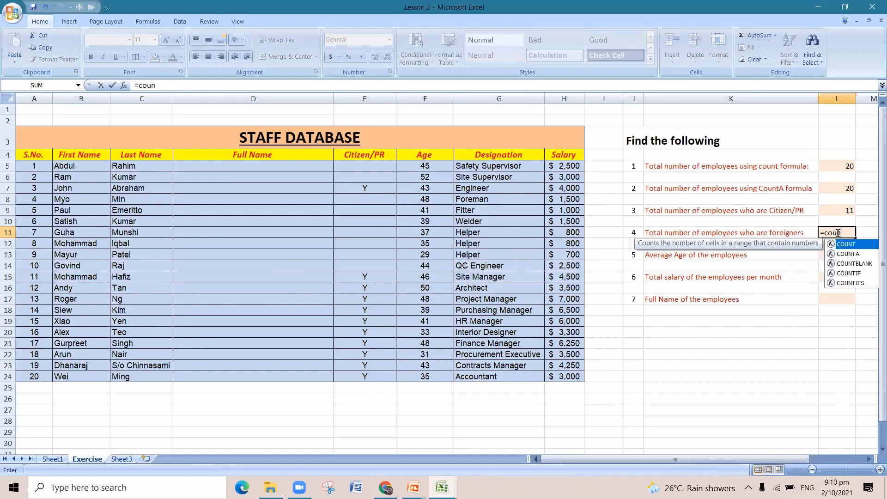
pyautogui.doubleClick(854, 263)
pyautogui.click(359, 165)
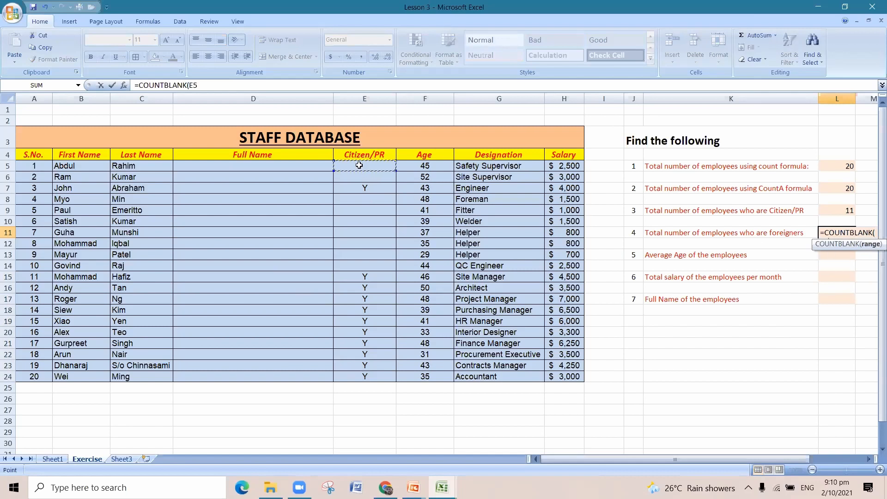
pyautogui.moveTo(359, 165); pyautogui.dragTo(357, 376)
pyautogui.write(')')
pyautogui.press('Return')
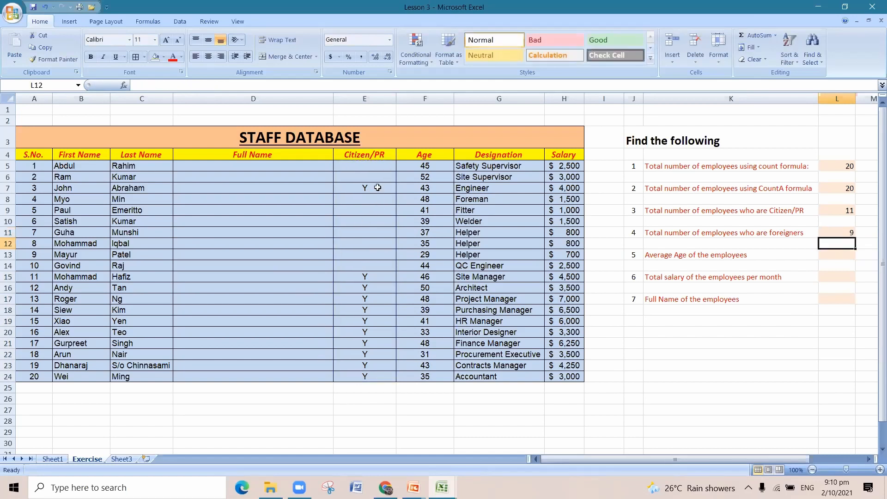
# Review the blank and filled Citizen/PR cells against the foreigners formula in L11 and the count answers in L5:L11.
pyautogui.click(366, 265)
pyautogui.moveTo(367, 265); pyautogui.dragTo(370, 168)
pyautogui.click(372, 230)
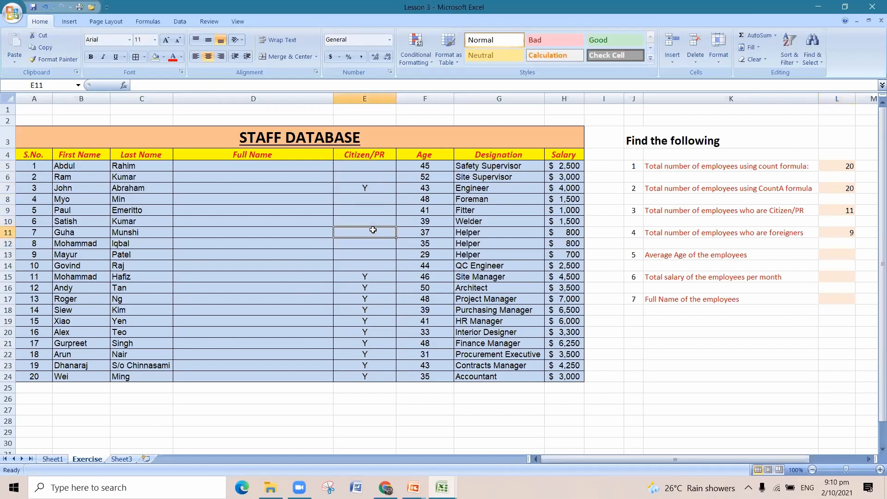
pyautogui.click(370, 174)
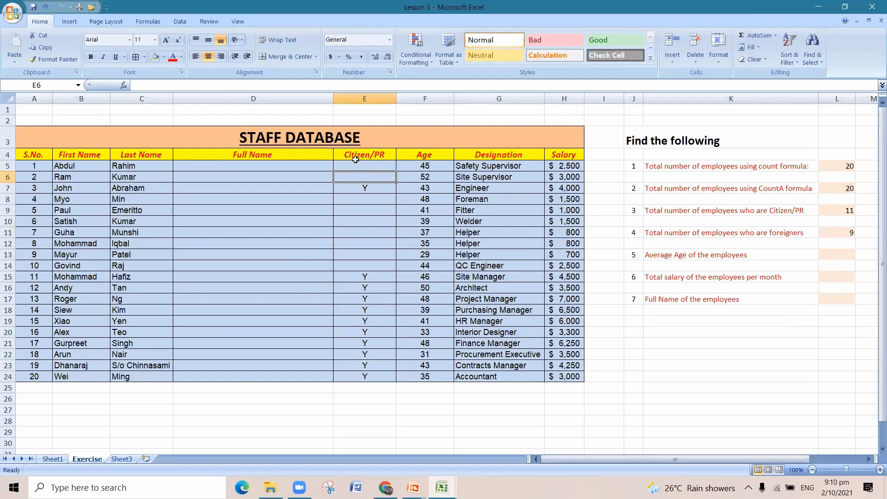
pyautogui.click(374, 189)
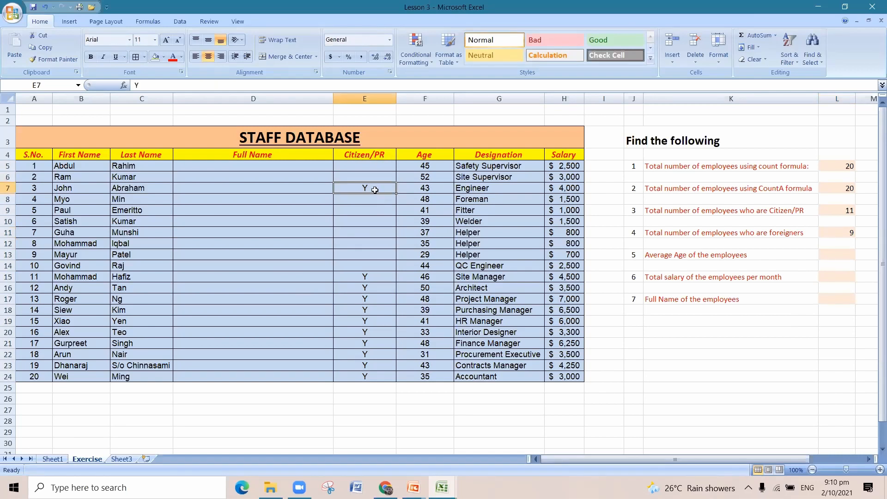
pyautogui.moveTo(374, 168); pyautogui.dragTo(383, 265)
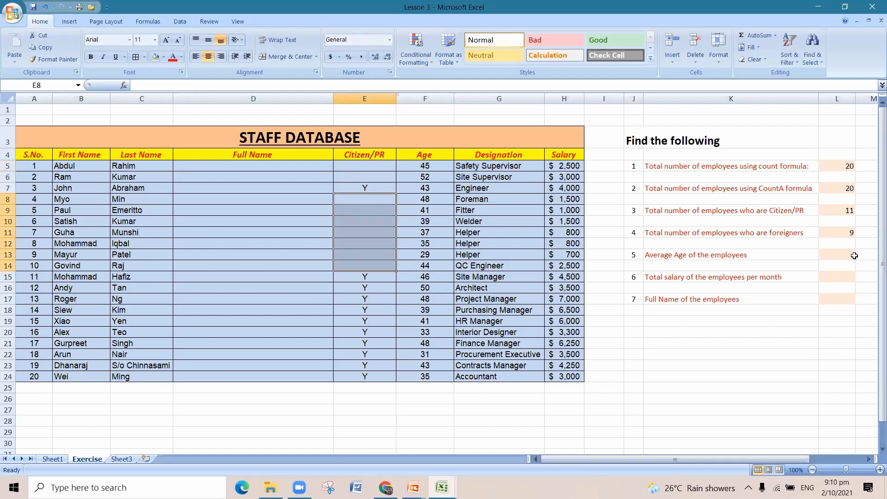
pyautogui.click(849, 231)
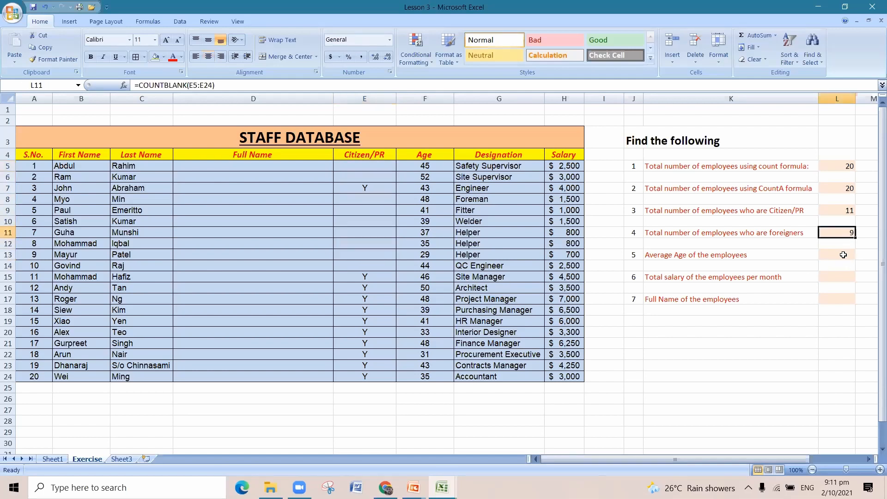
pyautogui.click(843, 255)
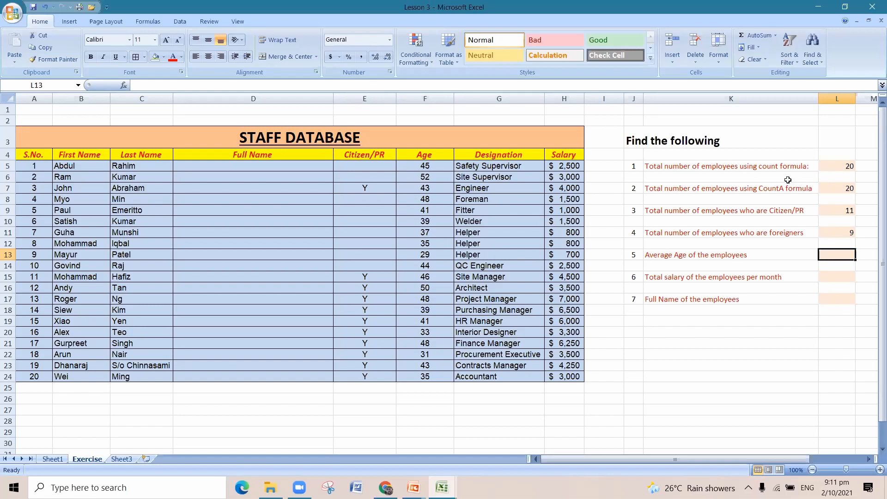
pyautogui.moveTo(833, 168); pyautogui.dragTo(838, 235)
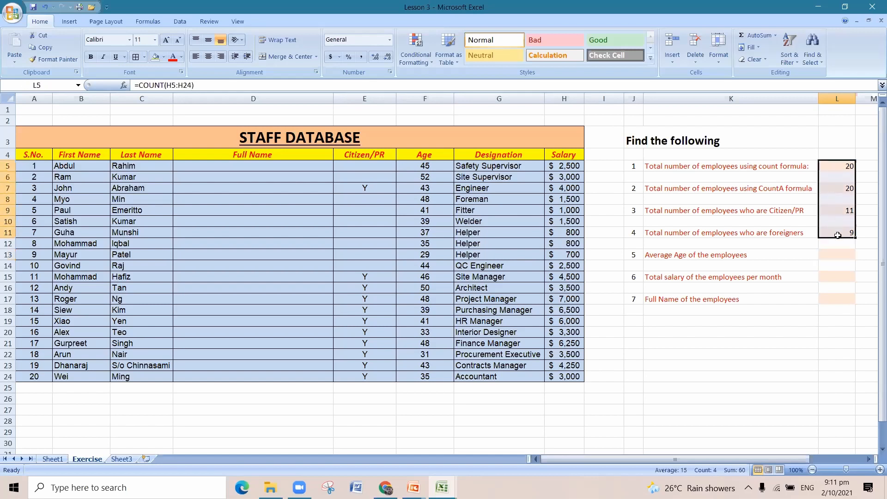
# Calculate the average age of the employees from the Age column, entering =AVERAGE(F5:F24) in cell L13.
pyautogui.click(833, 254)
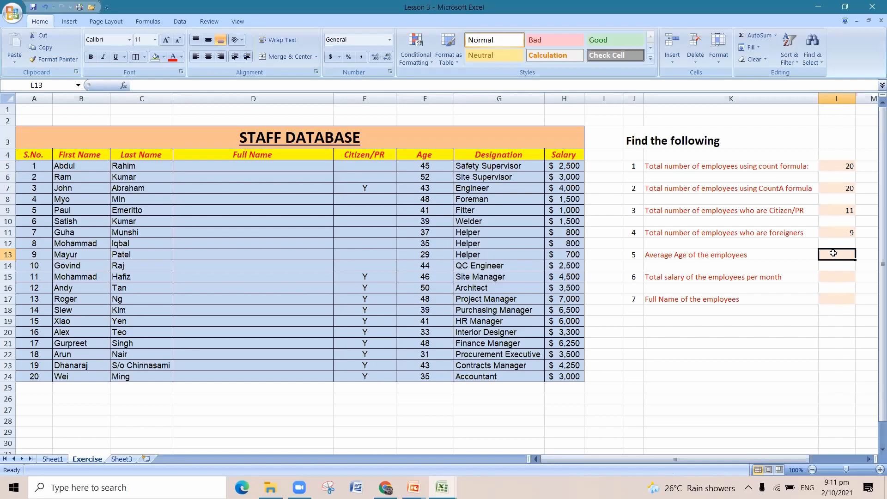
pyautogui.write('=aver')
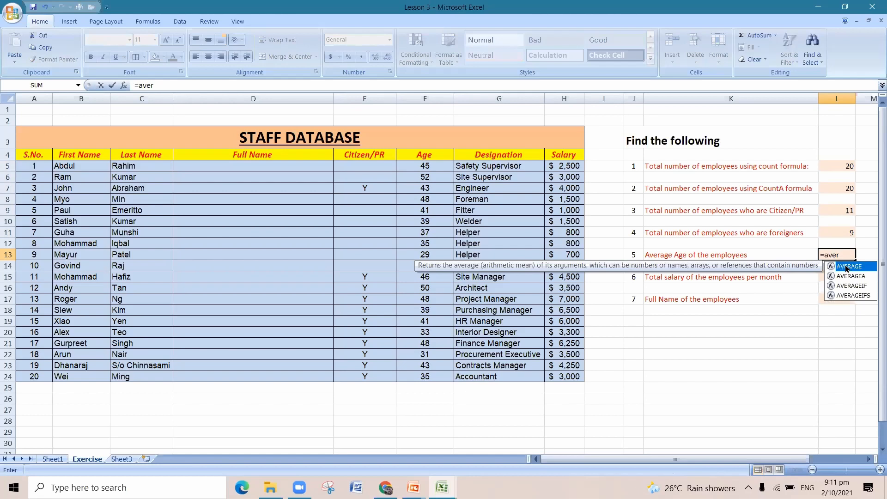
pyautogui.doubleClick(848, 268)
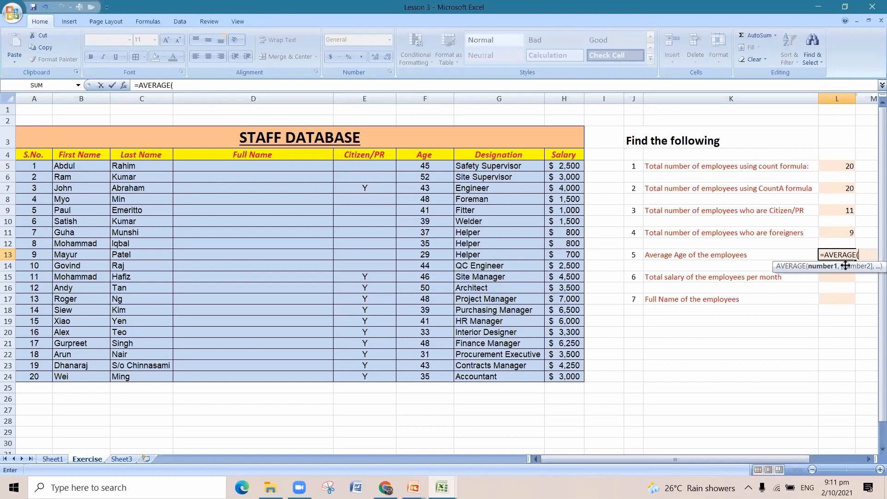
pyautogui.click(420, 169)
pyautogui.moveTo(420, 169); pyautogui.dragTo(423, 375)
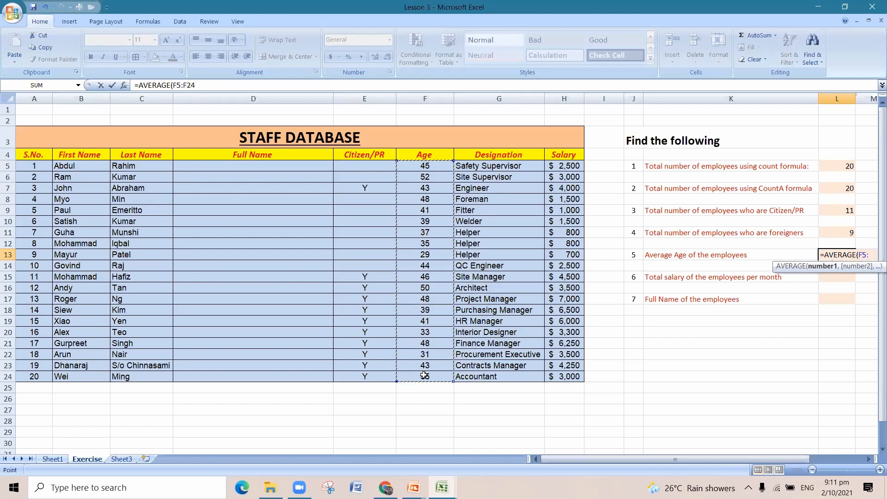
pyautogui.write(')')
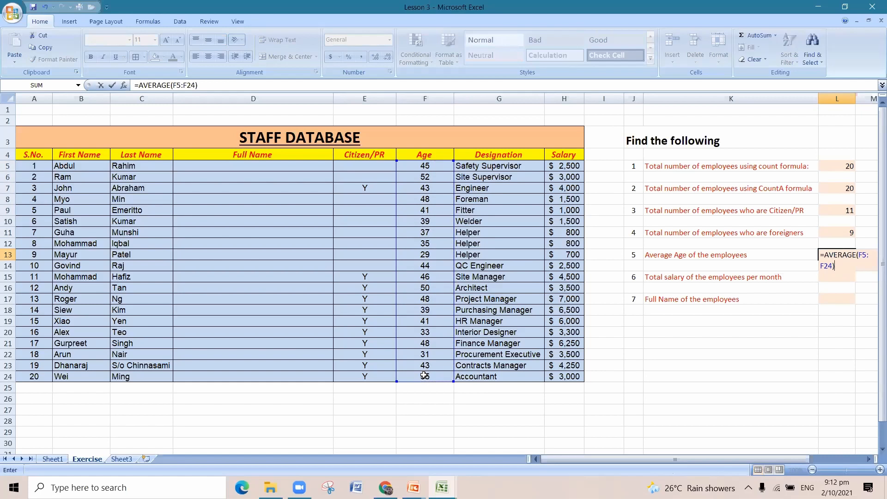
pyautogui.press('Return')
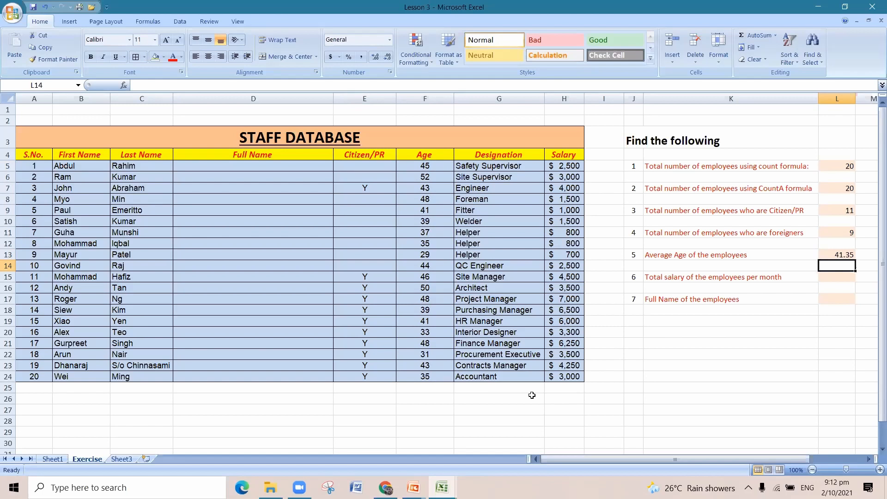
pyautogui.click(839, 254)
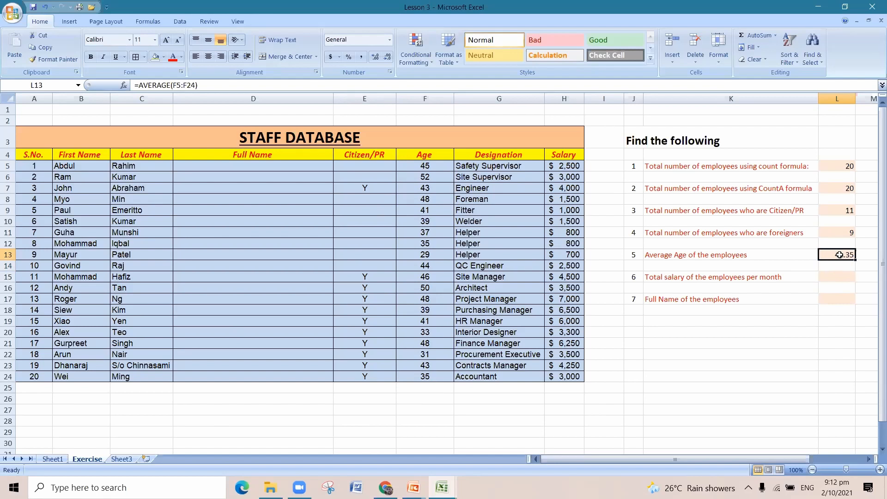
# Total the employees' monthly salary from the Salary column, entering =SUM(H5:H24) in cell L15.
pyautogui.click(845, 278)
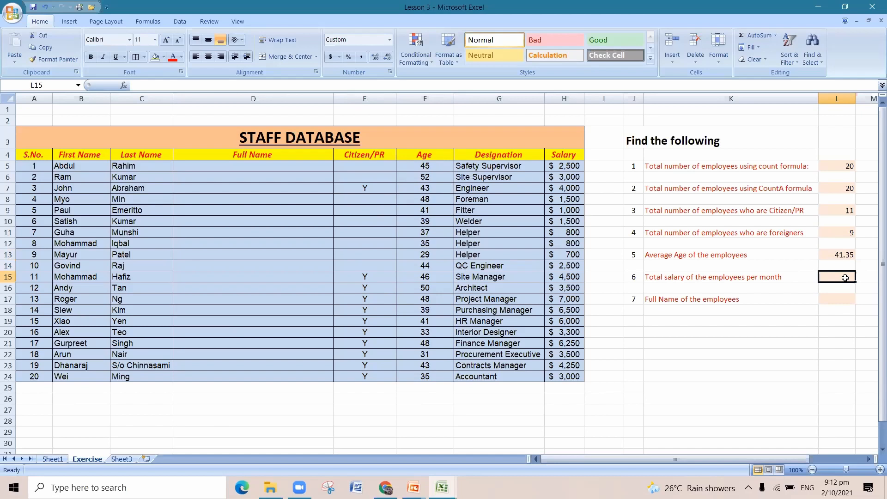
pyautogui.write('=')
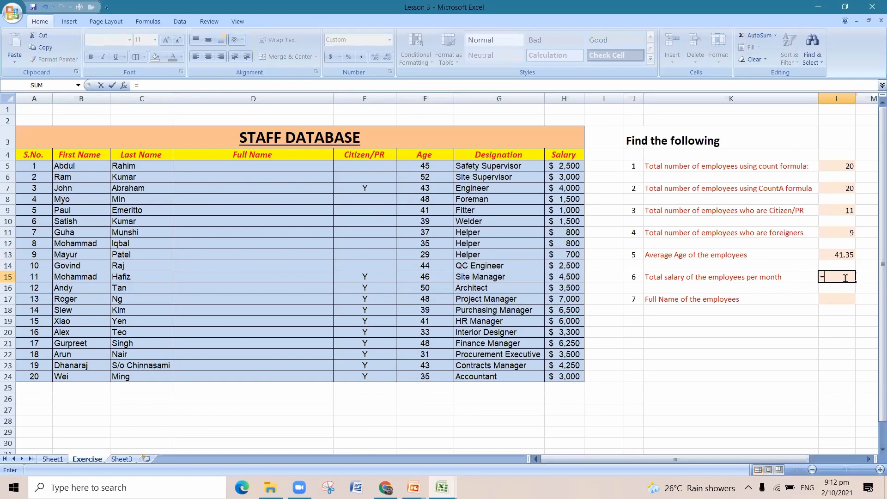
pyautogui.write('sum')
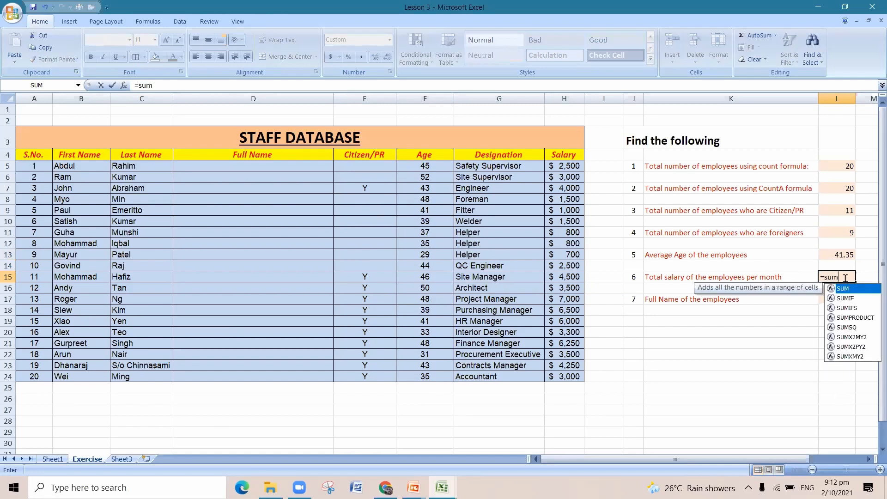
pyautogui.write('(')
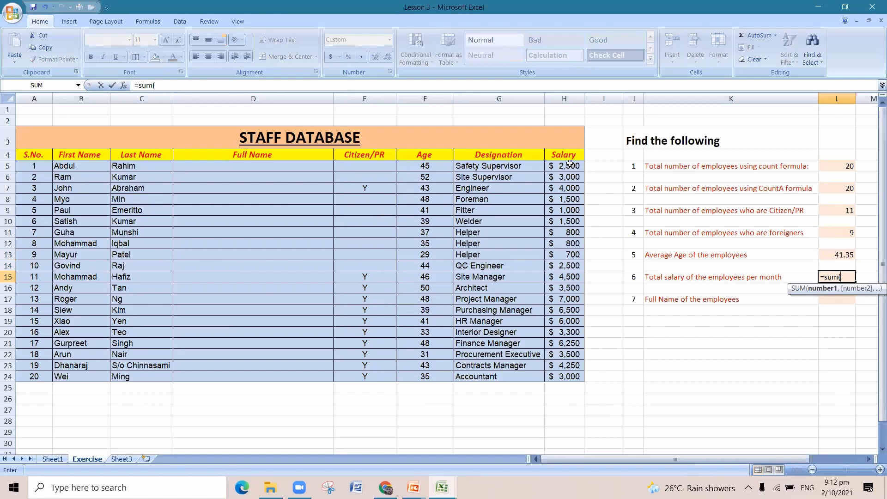
pyautogui.moveTo(570, 163); pyautogui.dragTo(567, 371)
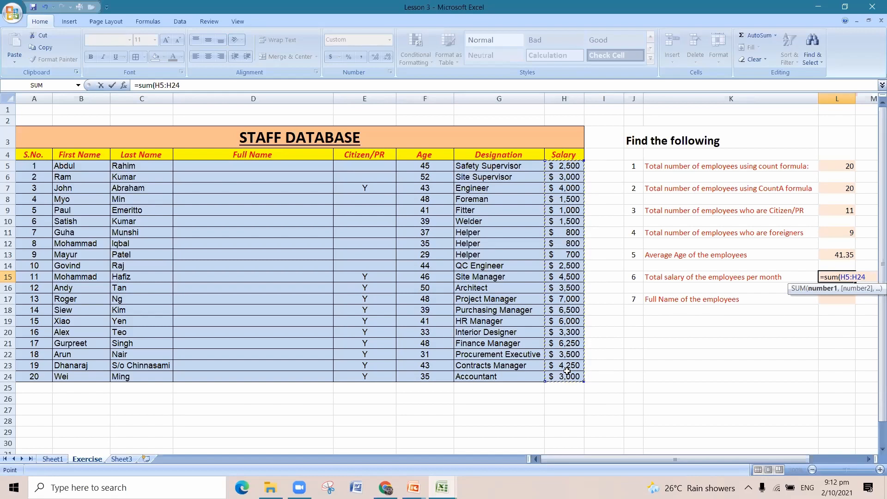
pyautogui.write(')')
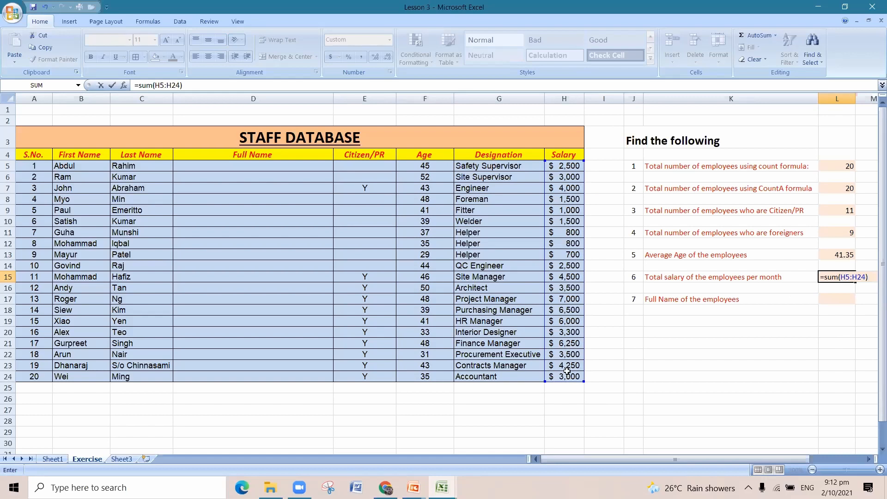
pyautogui.press('Return')
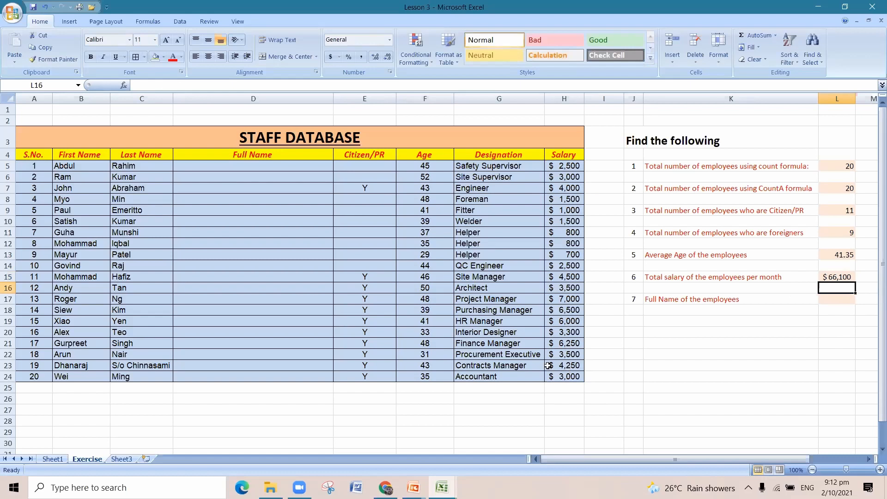
pyautogui.click(842, 274)
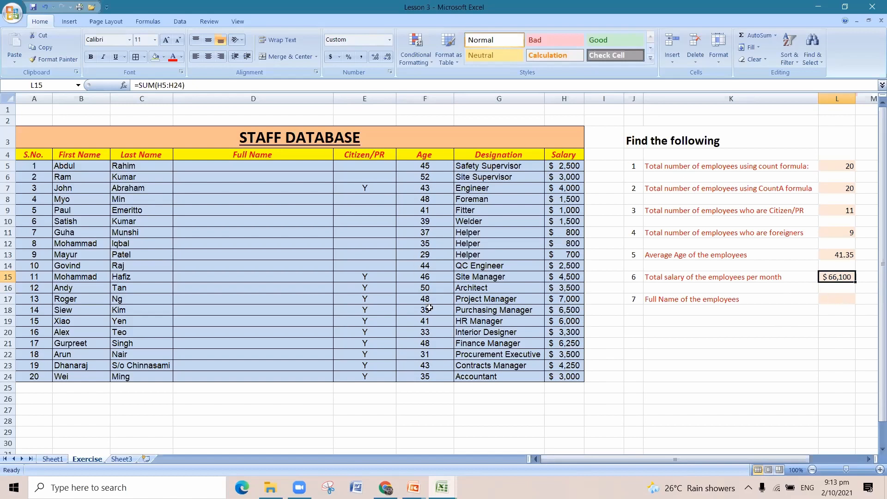
# Join the first employee's first and last names with a space between them, entering =CONCATENATE(B5," ",C5) in cell D5.
pyautogui.click(843, 300)
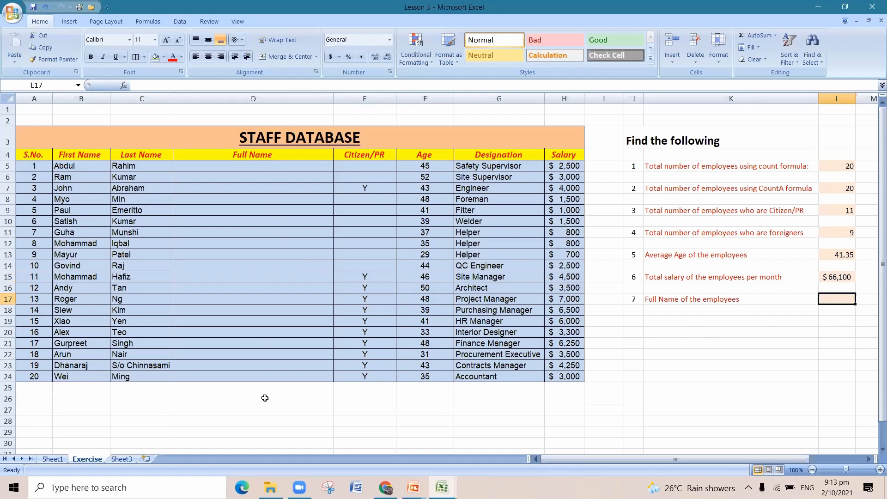
pyautogui.click(273, 166)
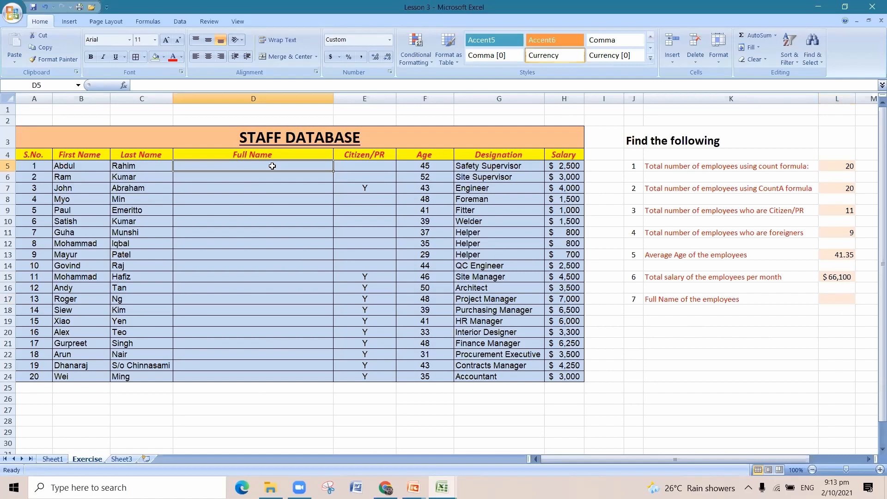
pyautogui.write('=co')
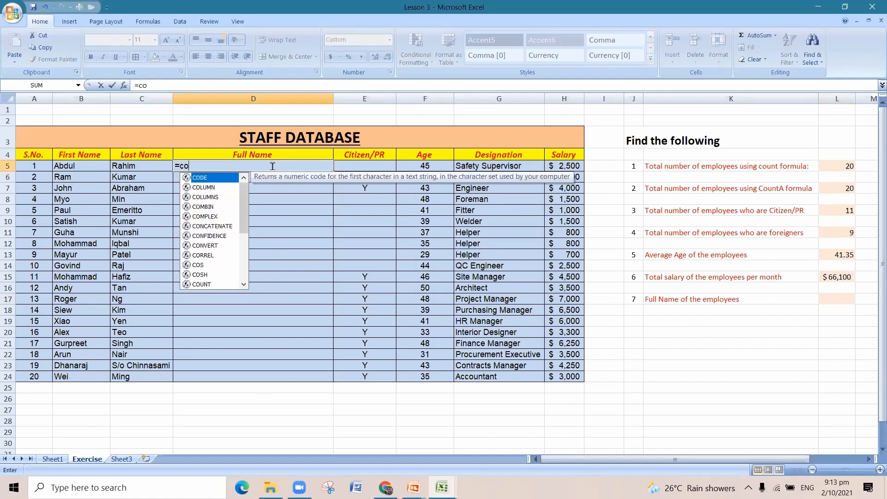
pyautogui.write('n')
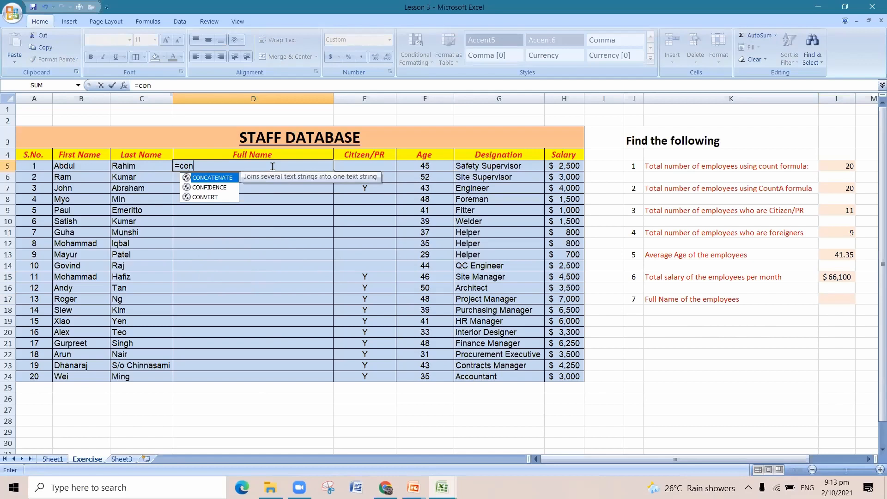
pyautogui.doubleClick(211, 177)
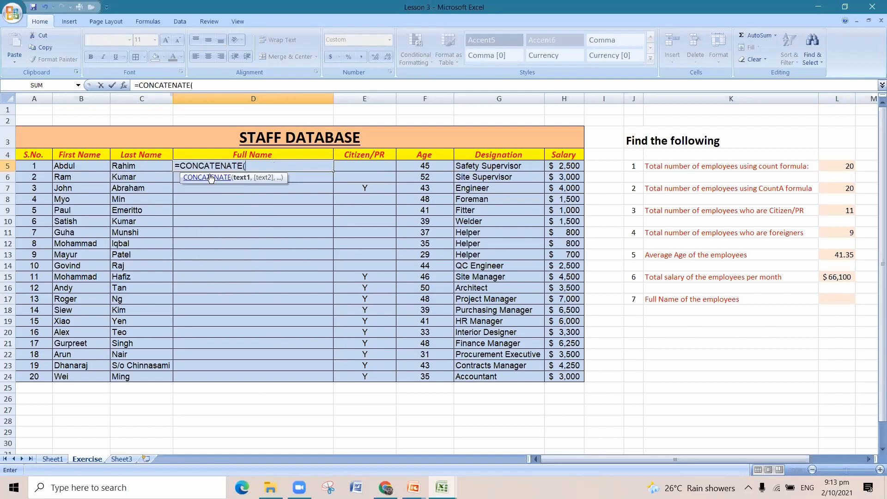
pyautogui.click(93, 167)
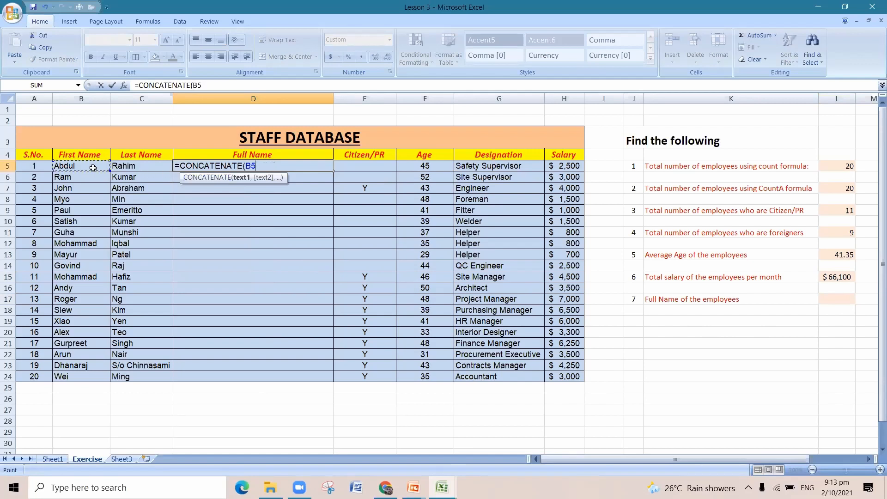
pyautogui.write(',')
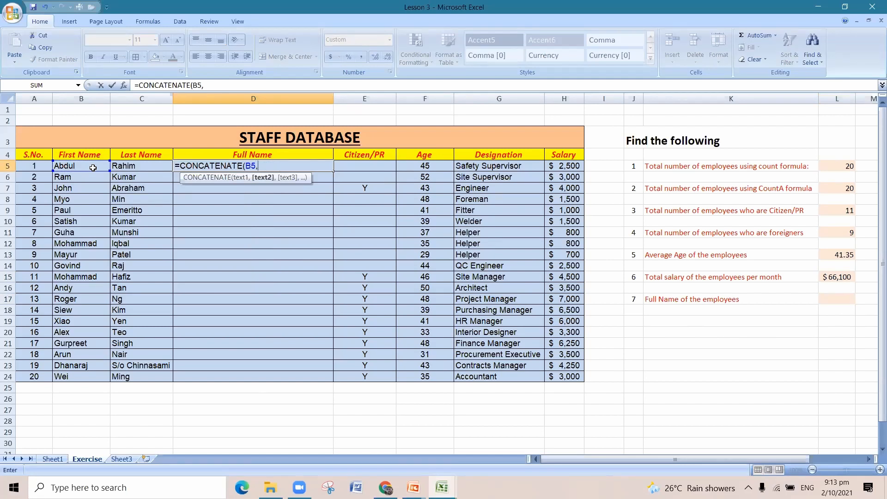
pyautogui.write('" ",')
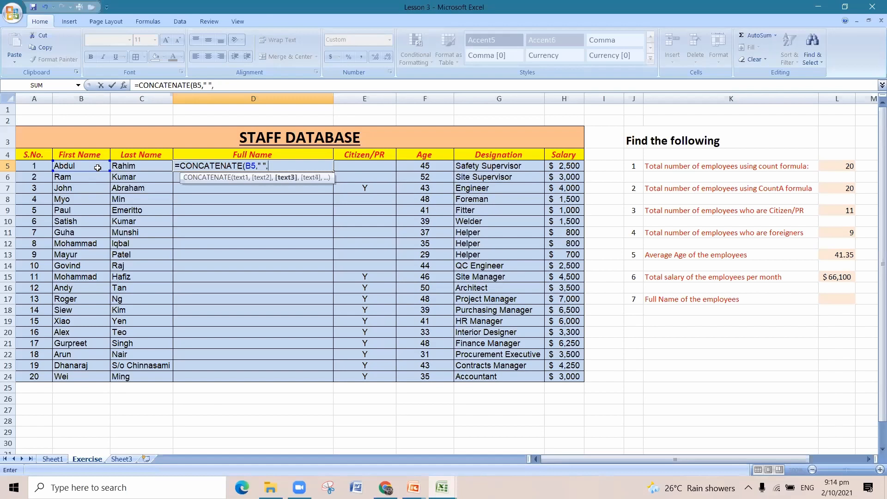
pyautogui.click(124, 167)
pyautogui.write(')')
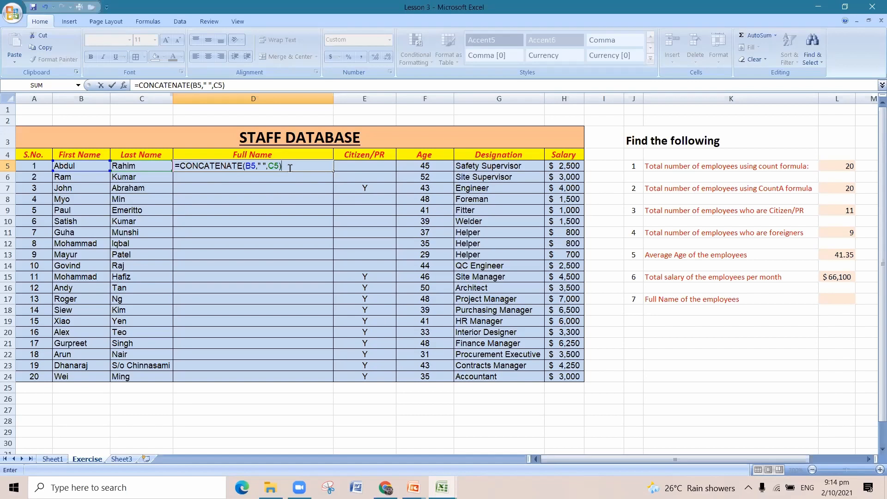
pyautogui.press('Return')
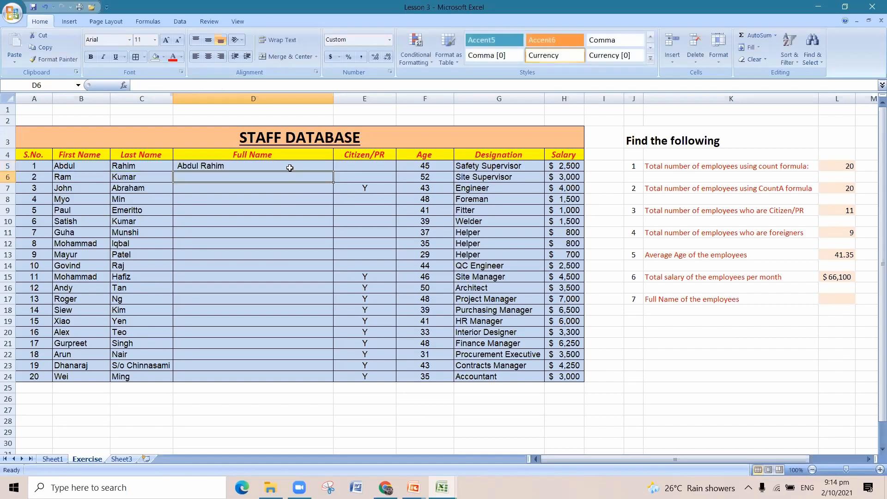
# Try copying the full name formula from D5 down to D24, and undo the fill.
pyautogui.click(290, 168)
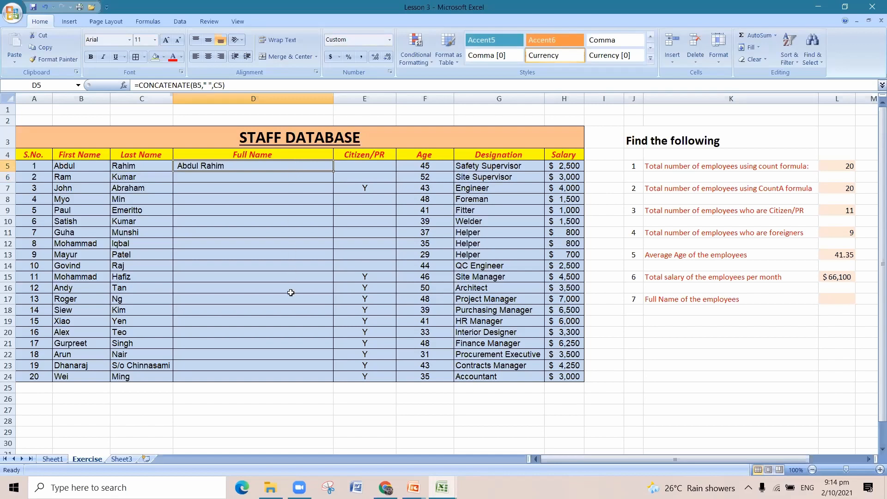
pyautogui.click(206, 175)
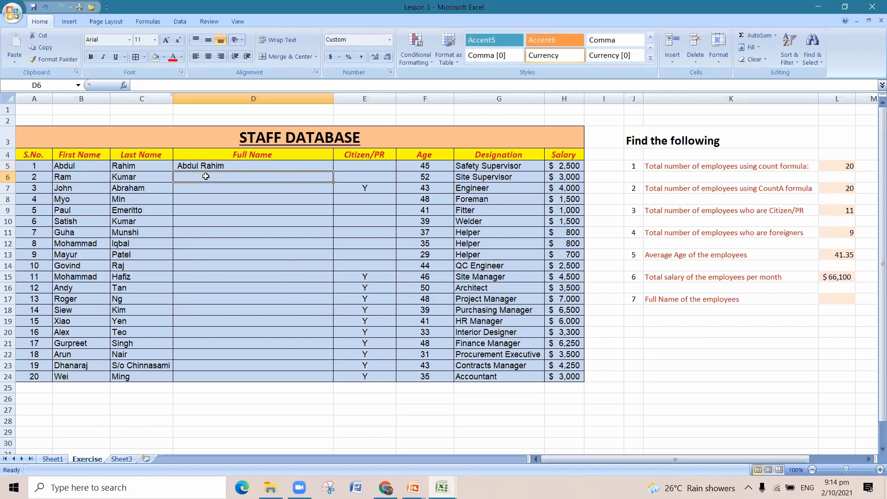
pyautogui.click(252, 167)
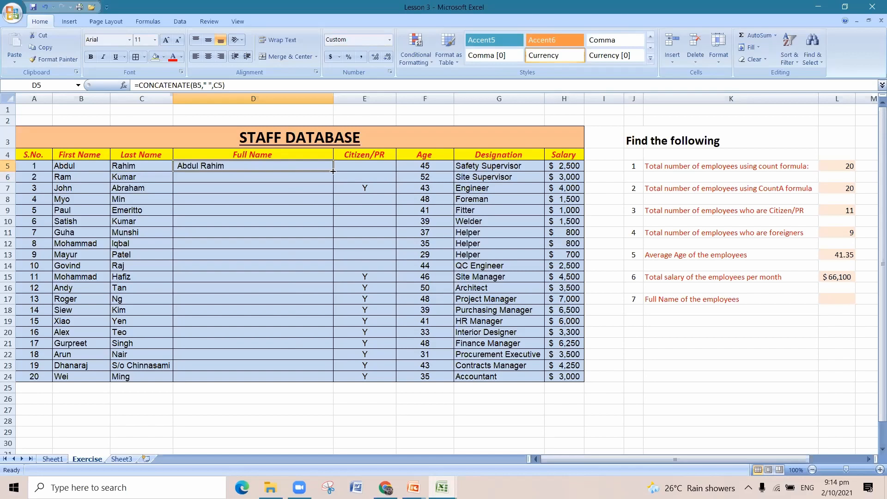
pyautogui.moveTo(333, 171); pyautogui.dragTo(328, 383)
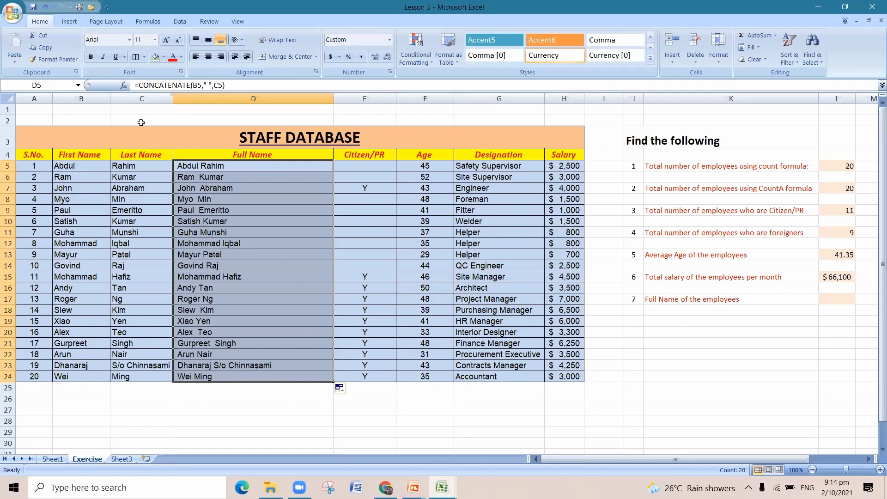
pyautogui.click(46, 7)
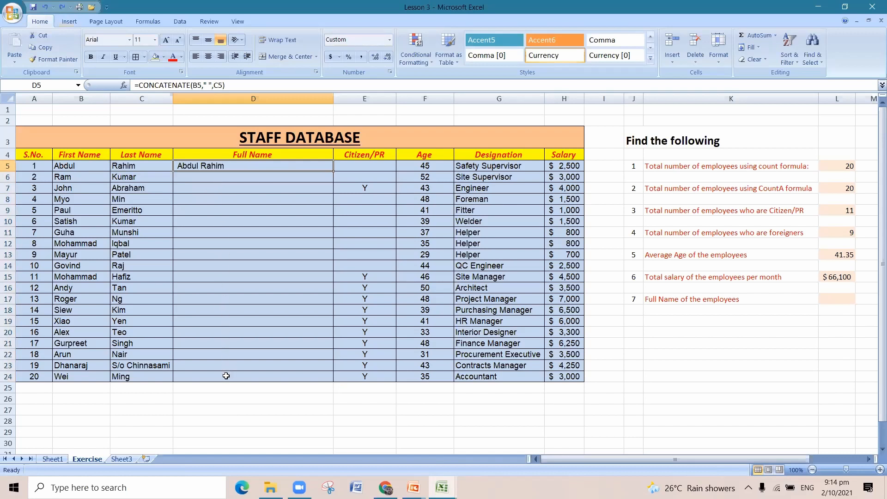
# Fill the CONCATENATE formula from D5 down through D24 to complete the Full Name column.
pyautogui.click(226, 376)
pyautogui.click(227, 179)
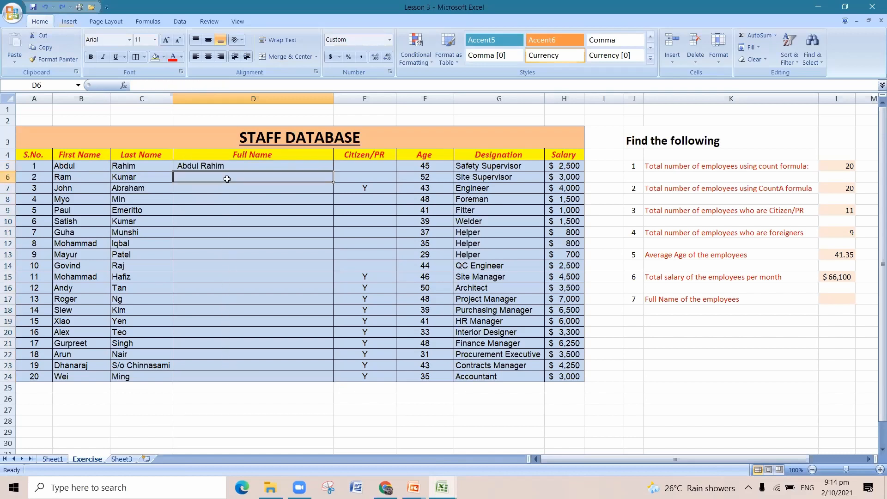
pyautogui.click(208, 167)
pyautogui.click(213, 179)
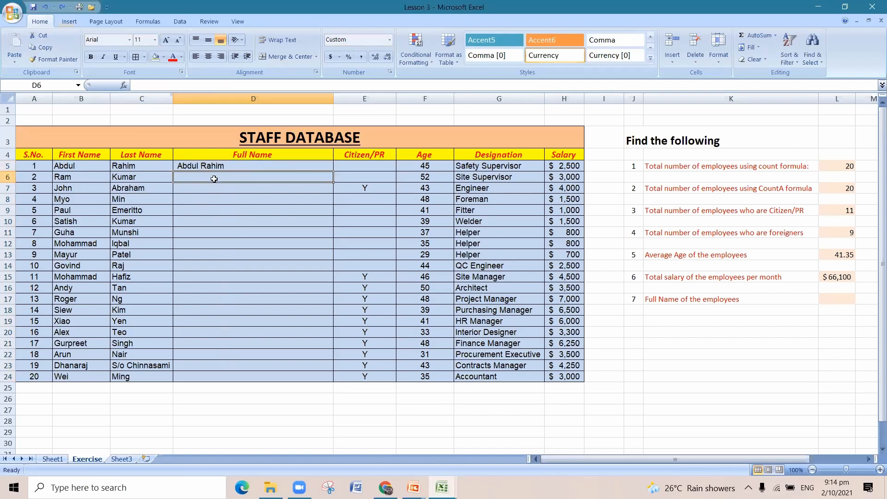
pyautogui.click(237, 165)
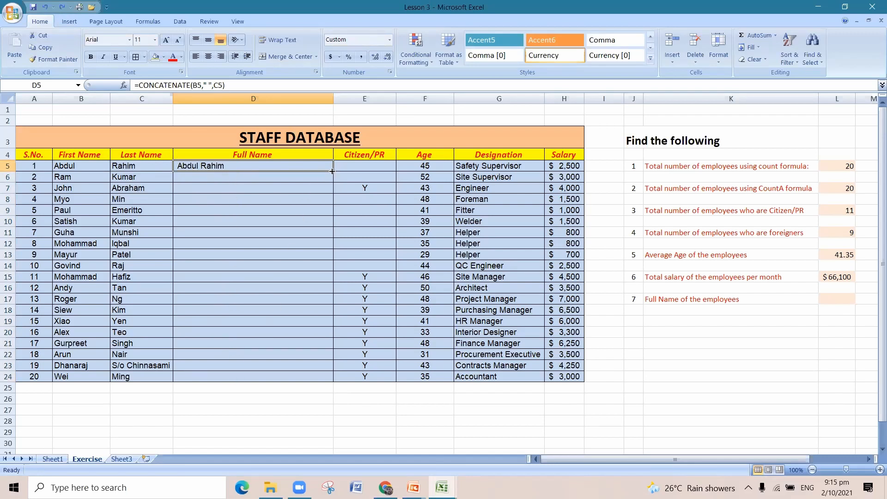
pyautogui.moveTo(332, 172); pyautogui.dragTo(332, 381)
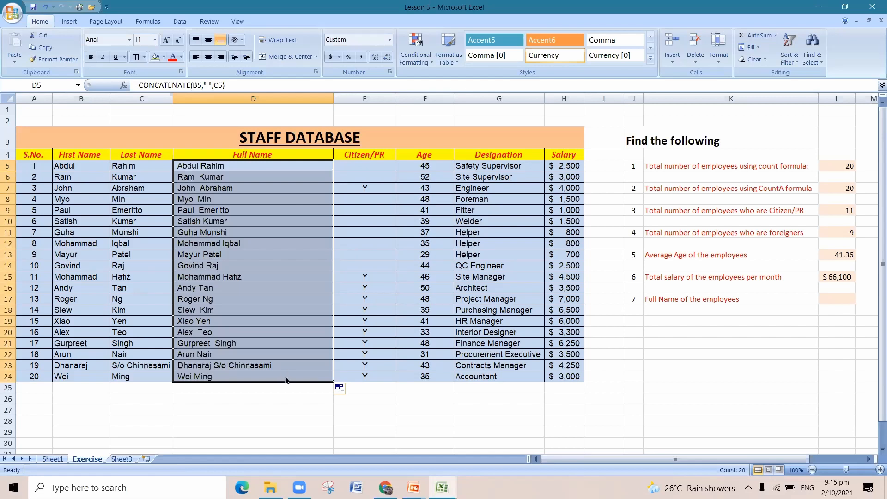
# Compare the full name formulas in the first and last employee rows, D5 and D24, and save the workbook.
pyautogui.click(246, 379)
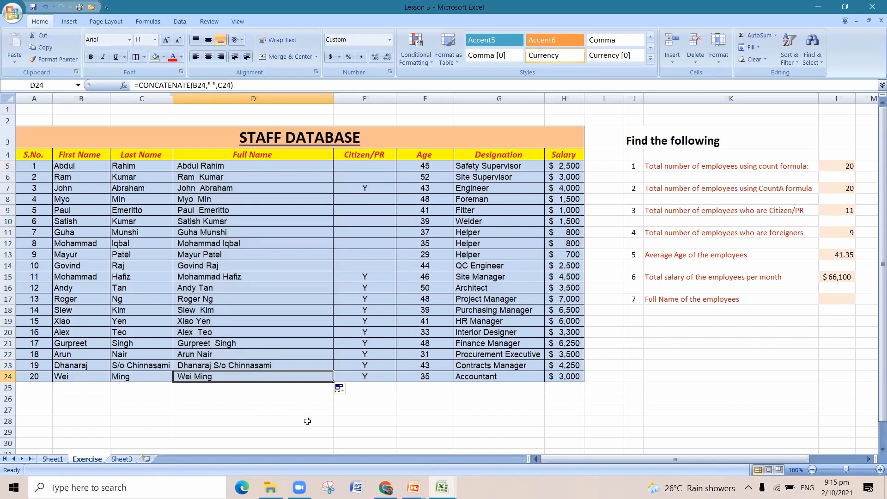
pyautogui.click(310, 165)
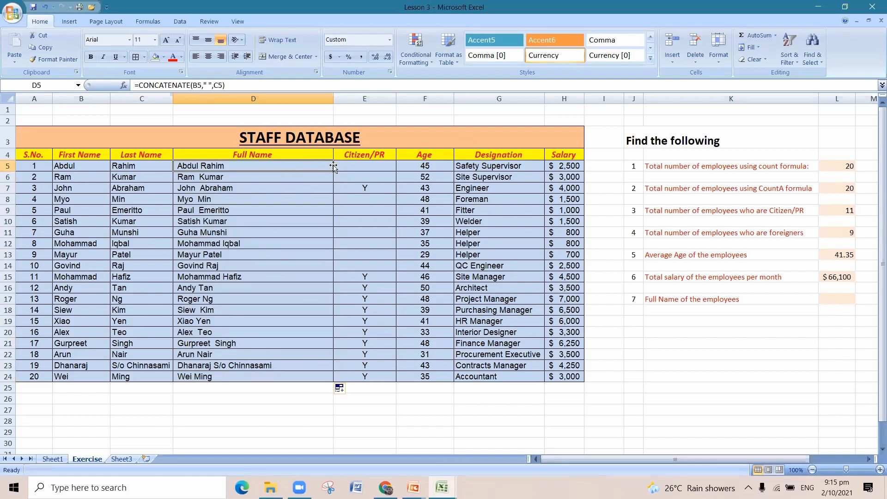
pyautogui.click(329, 376)
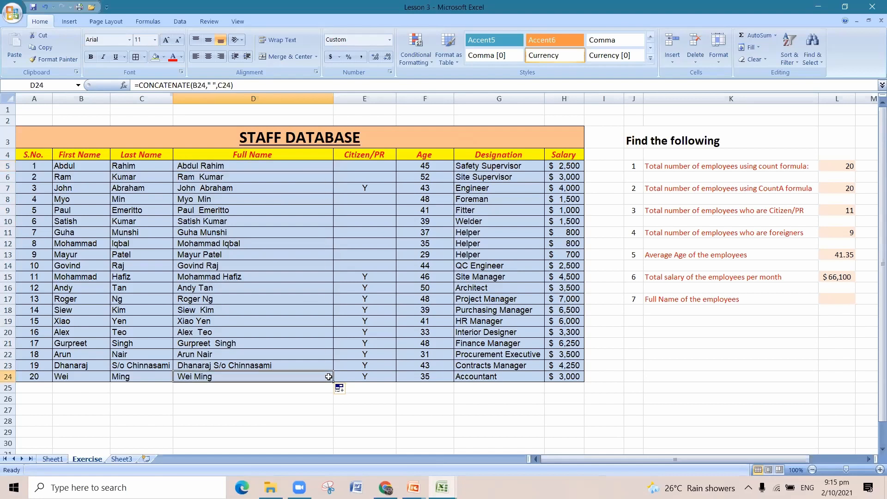
pyautogui.click(316, 169)
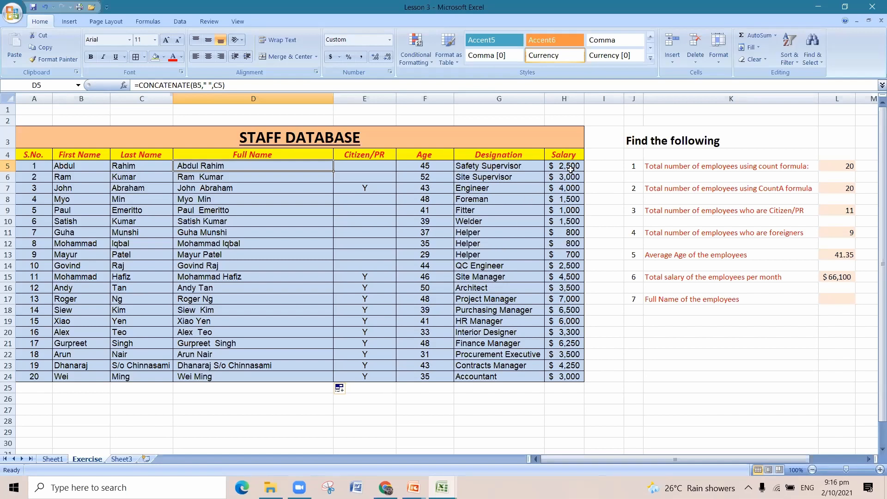
pyautogui.hotkey('ctrl', 's')
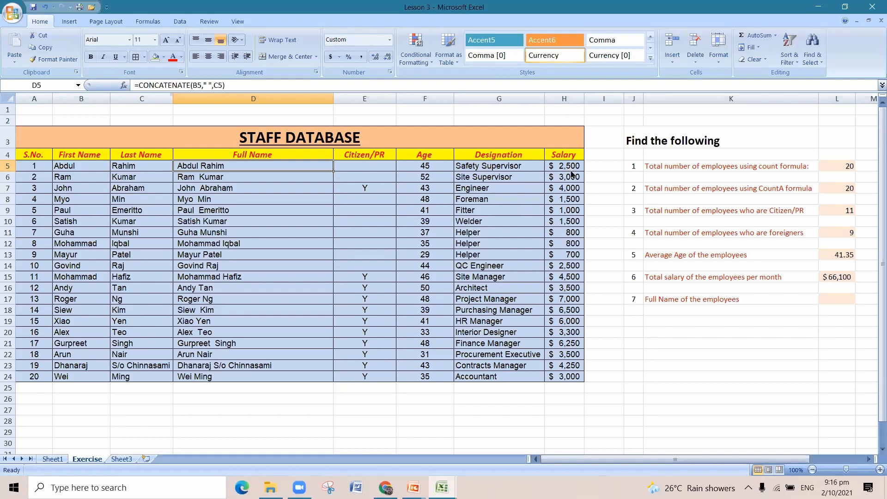